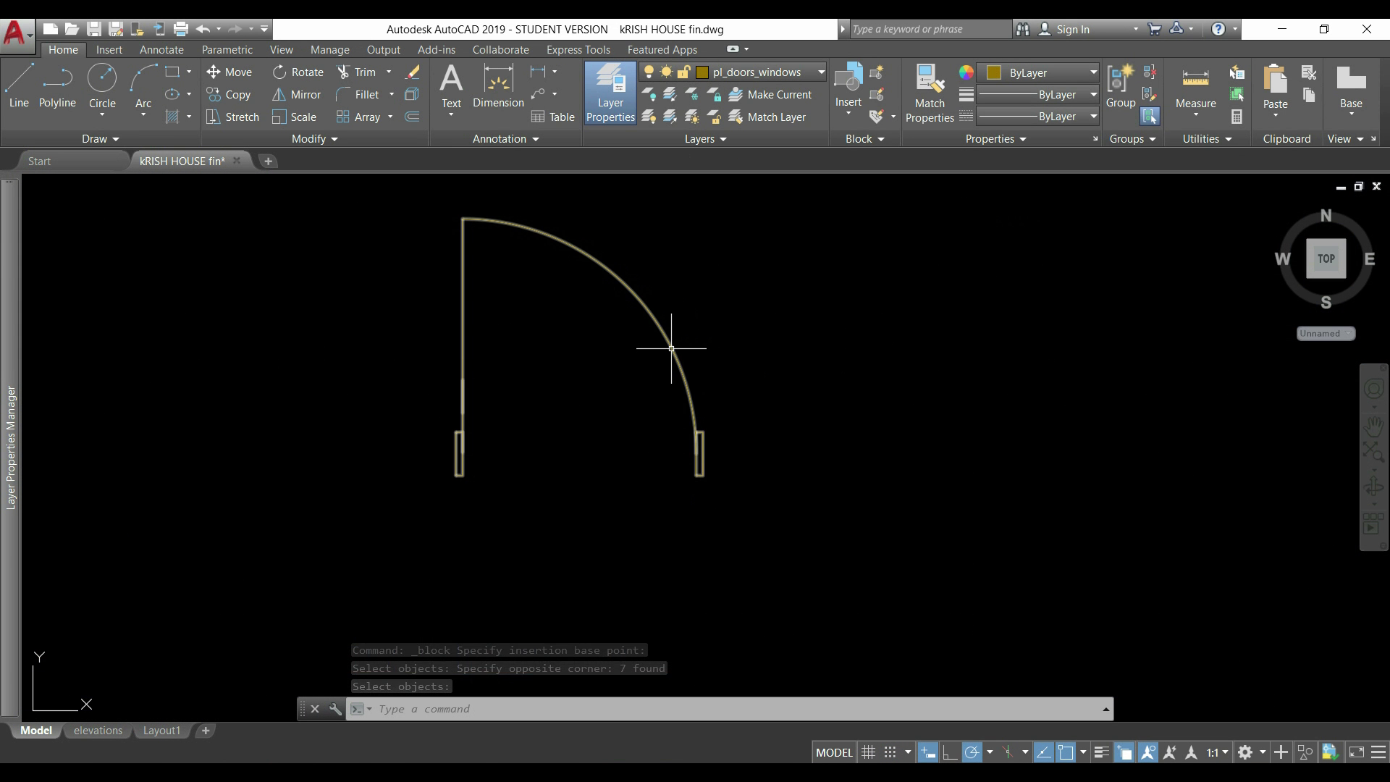
Step: Select the sofa and tree blocks in cabanas.dwg before returning to the kRISH HOUSE fin plan
key("Return")
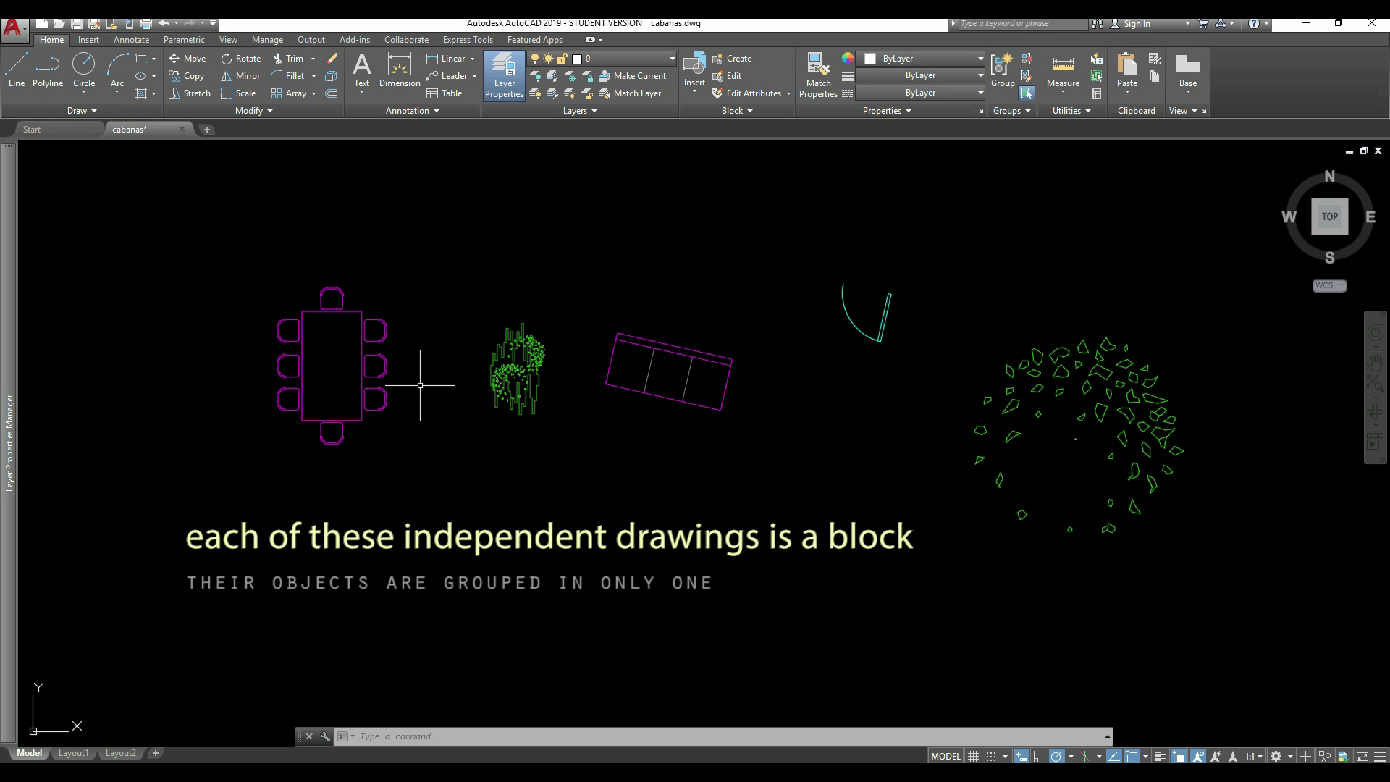
left_click(606, 375)
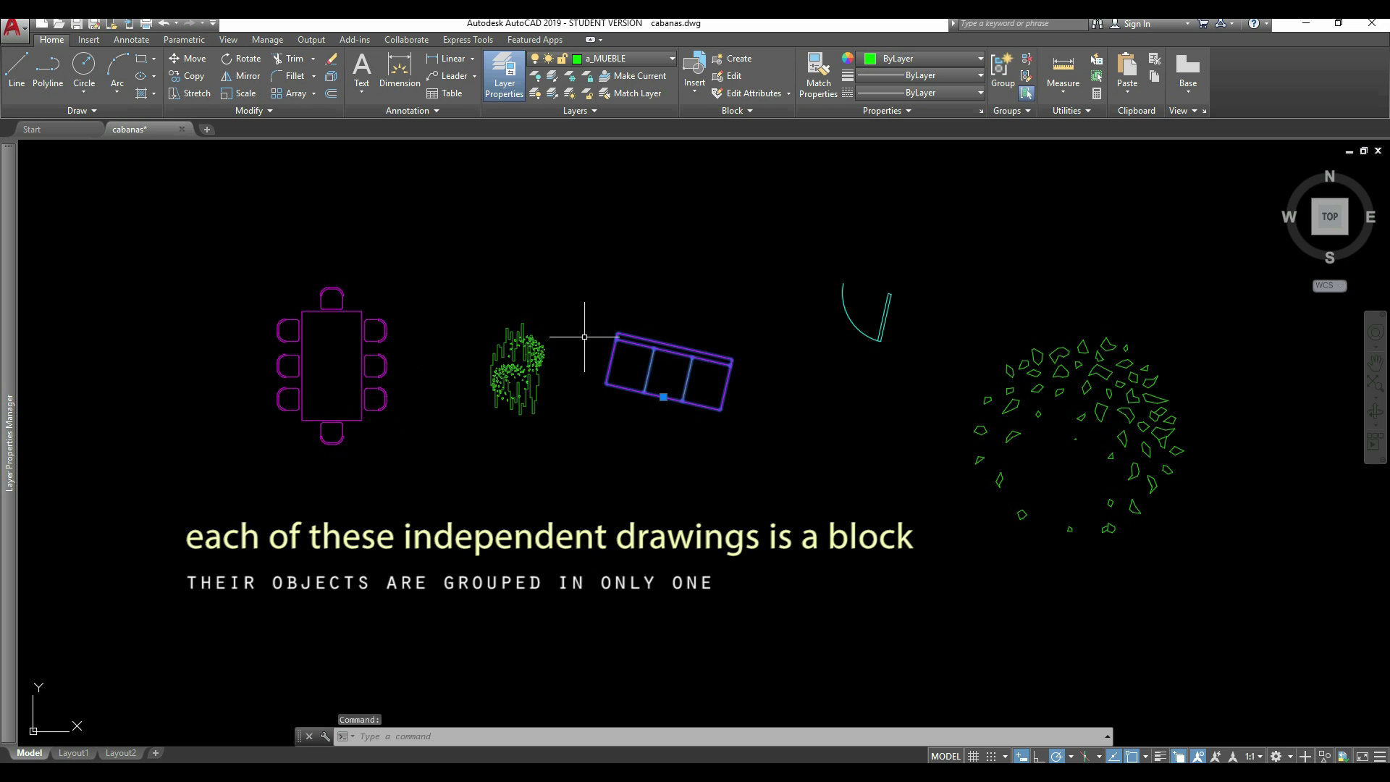
left_click(1011, 374)
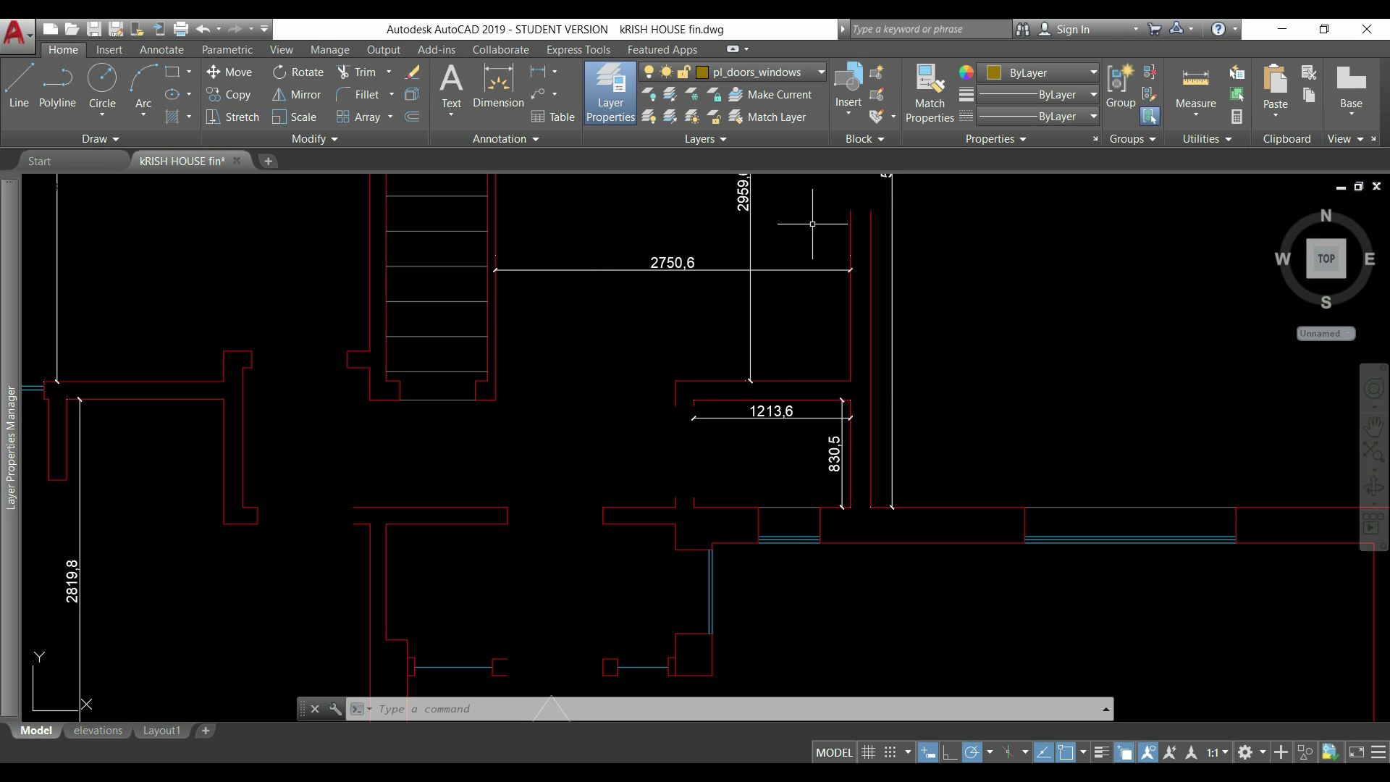
Step: Scroll the Insert gallery and pick the door standard block
left_click(849, 91)
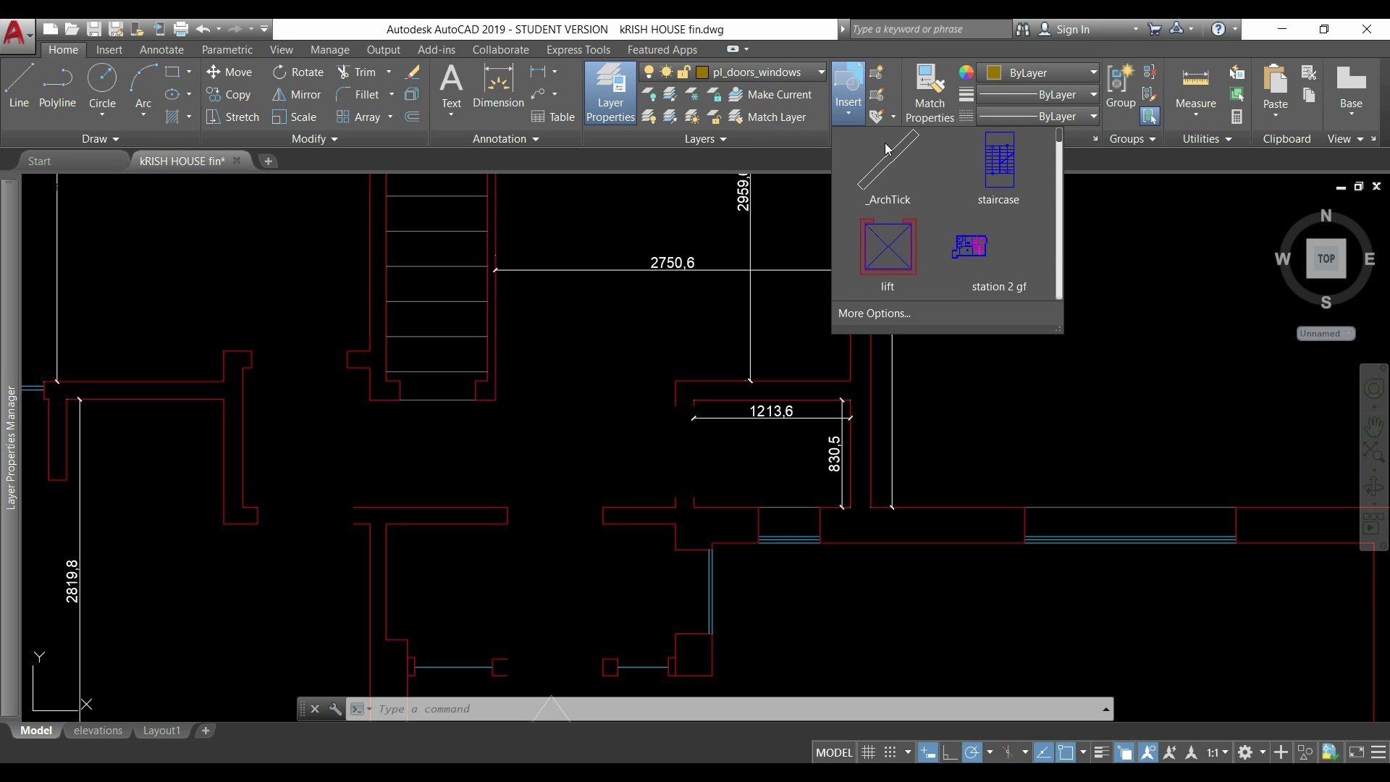
left_click_drag(1058, 137, 1060, 302)
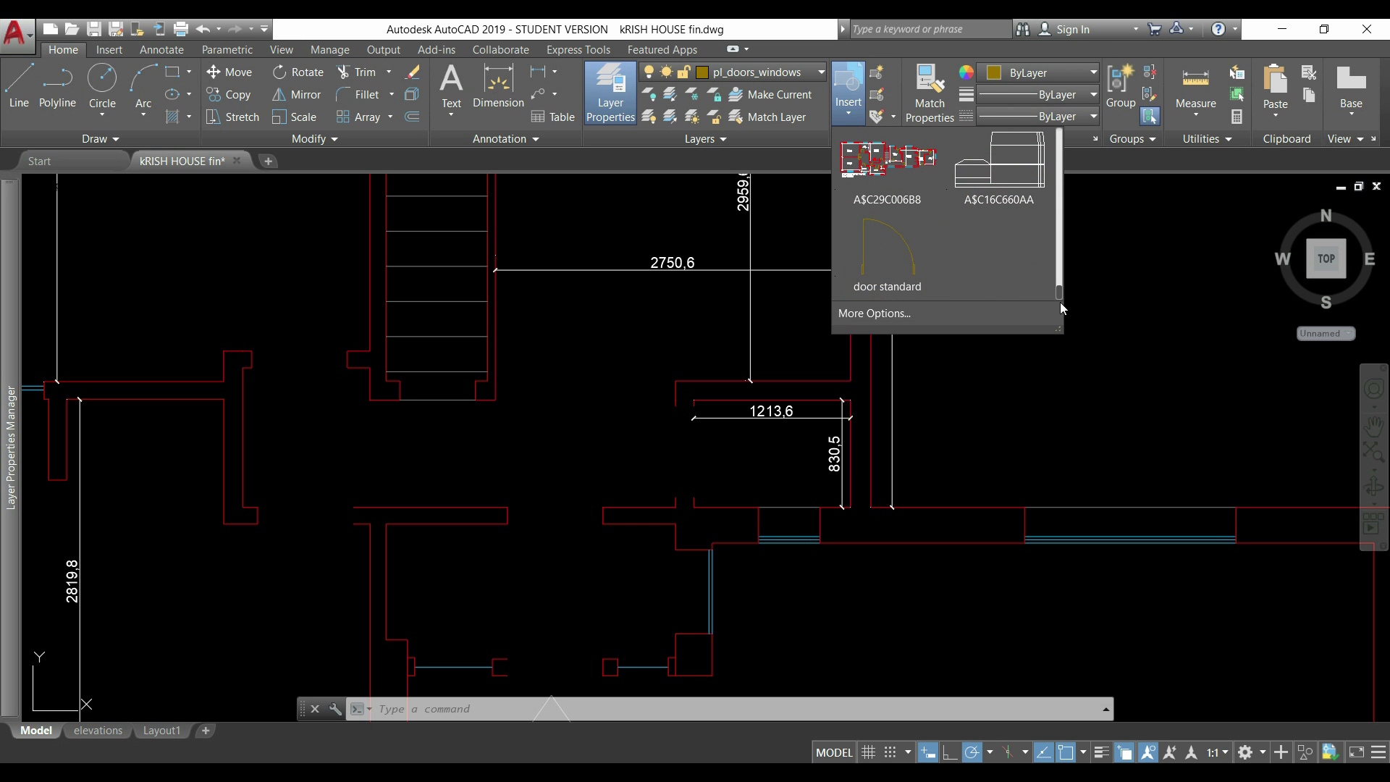
left_click(902, 280)
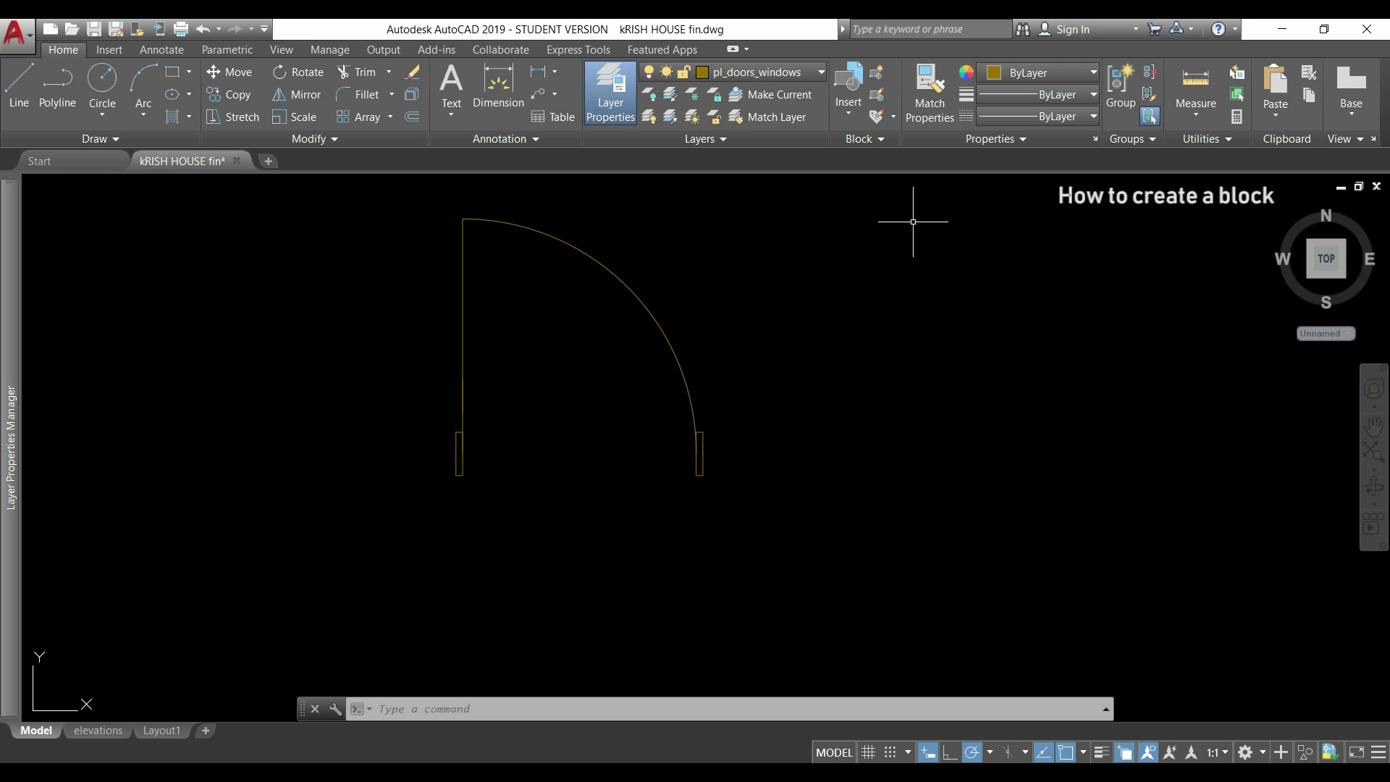
Step: Turn the seven door objects into block 'door standard', based at the lower-left jamb
left_click(878, 73)
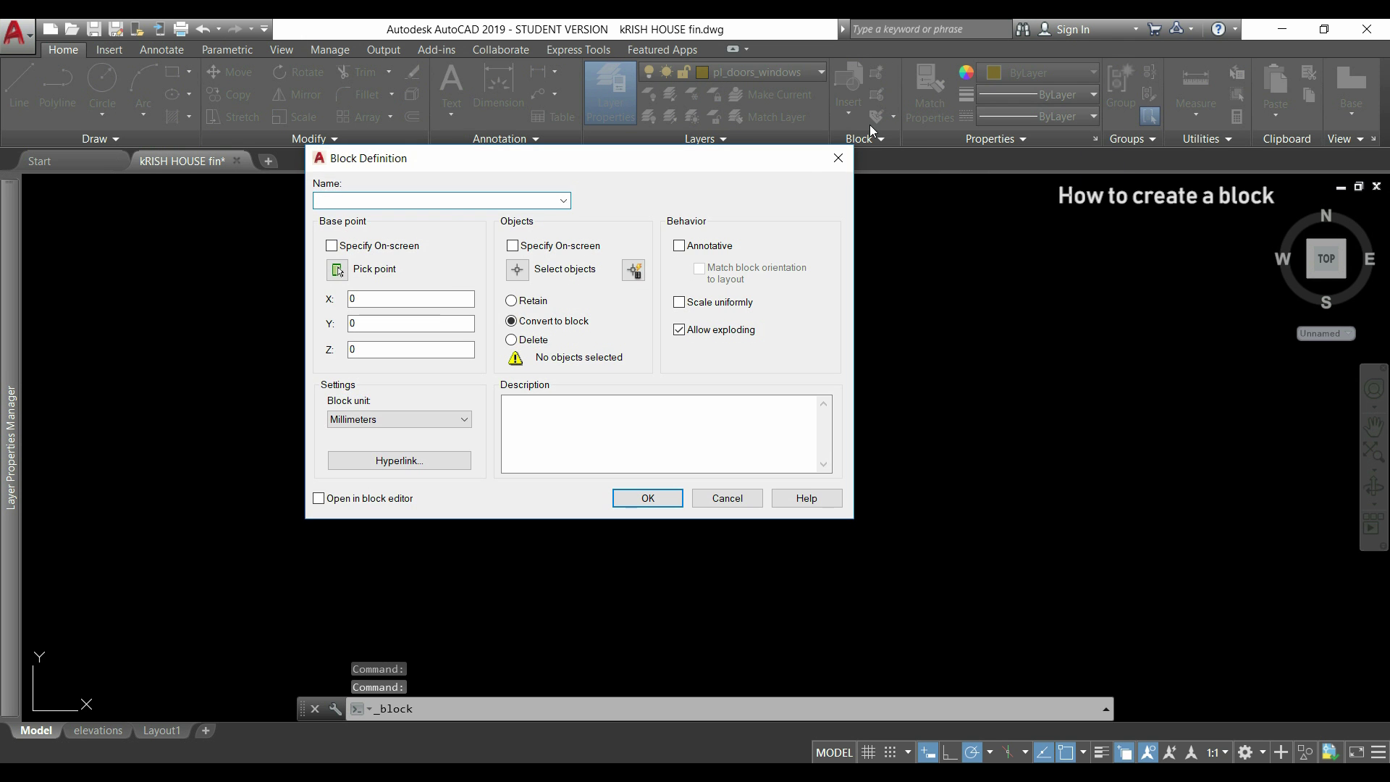
left_click_drag(736, 169, 1121, 187)
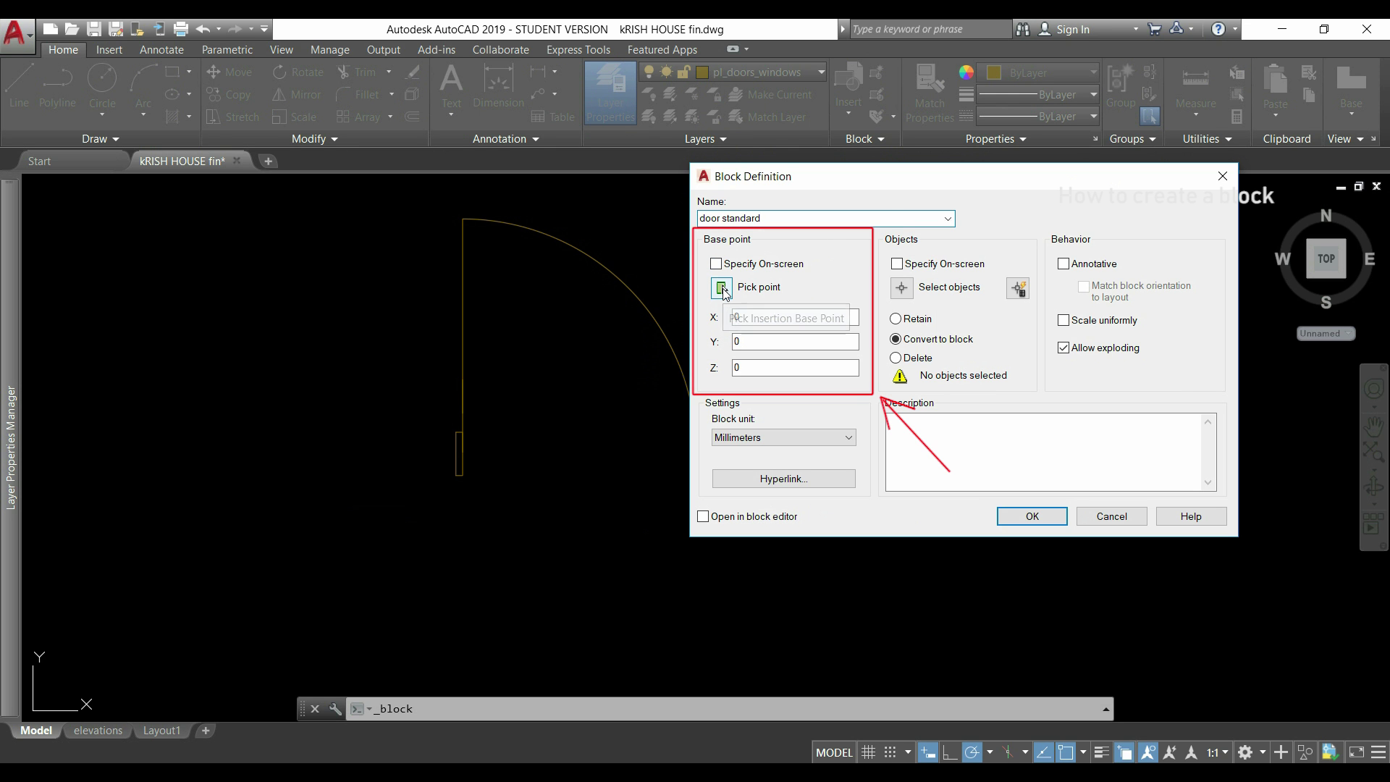
left_click(722, 288)
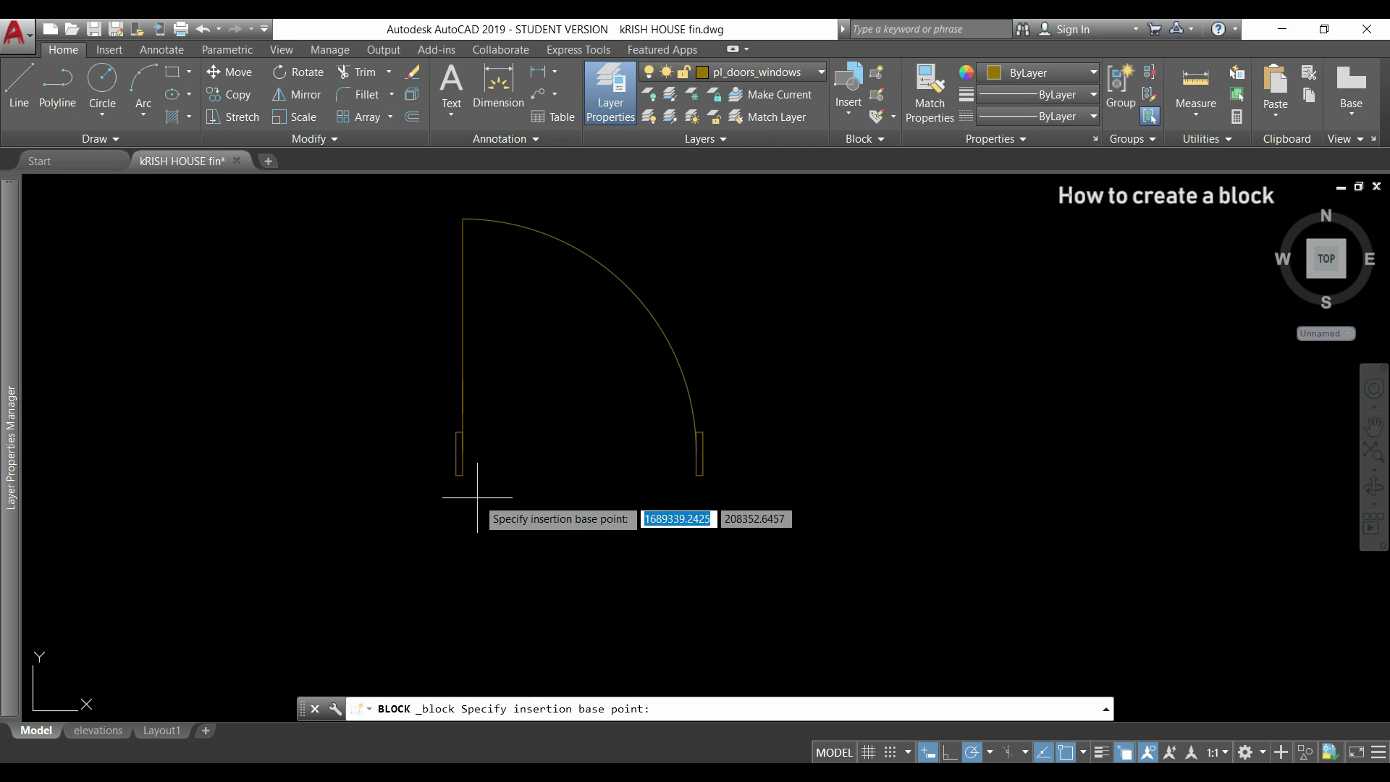
left_click(457, 475)
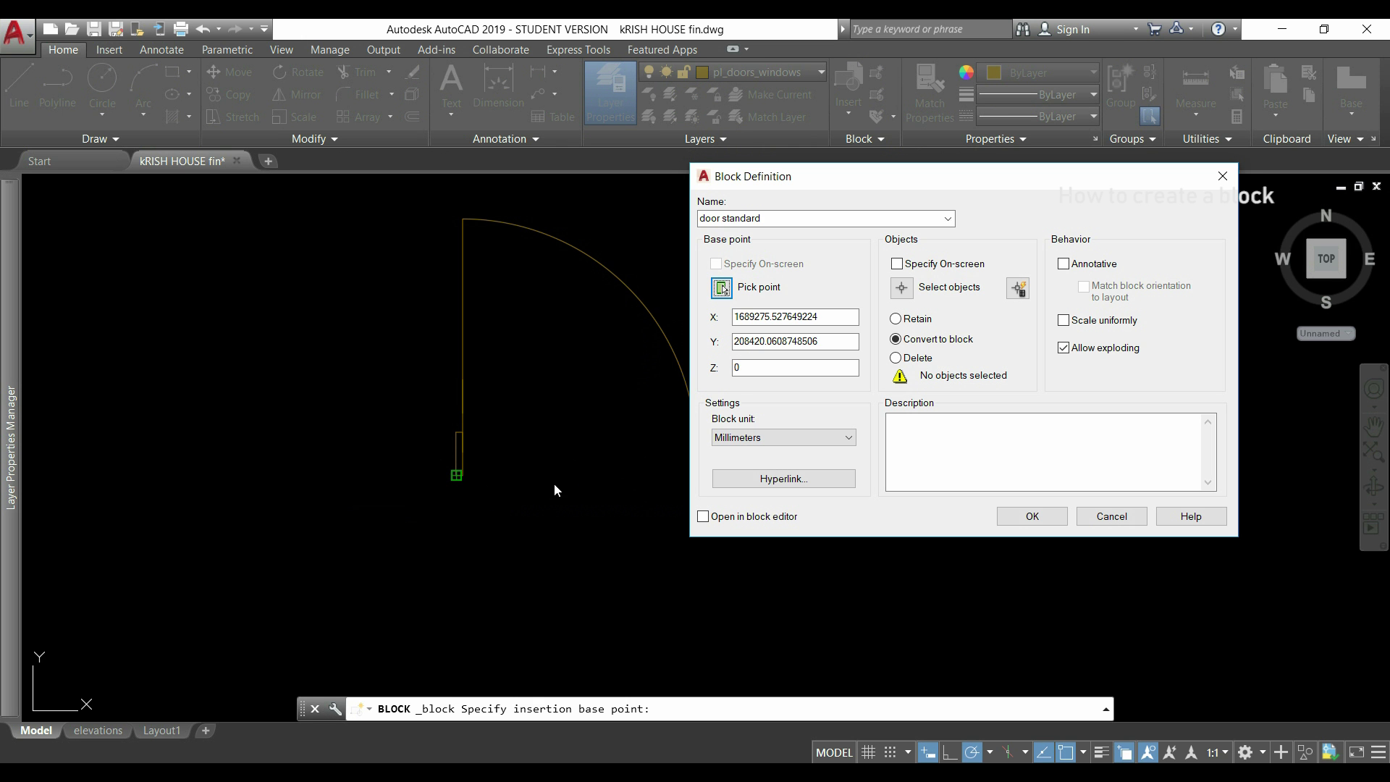
left_click(901, 288)
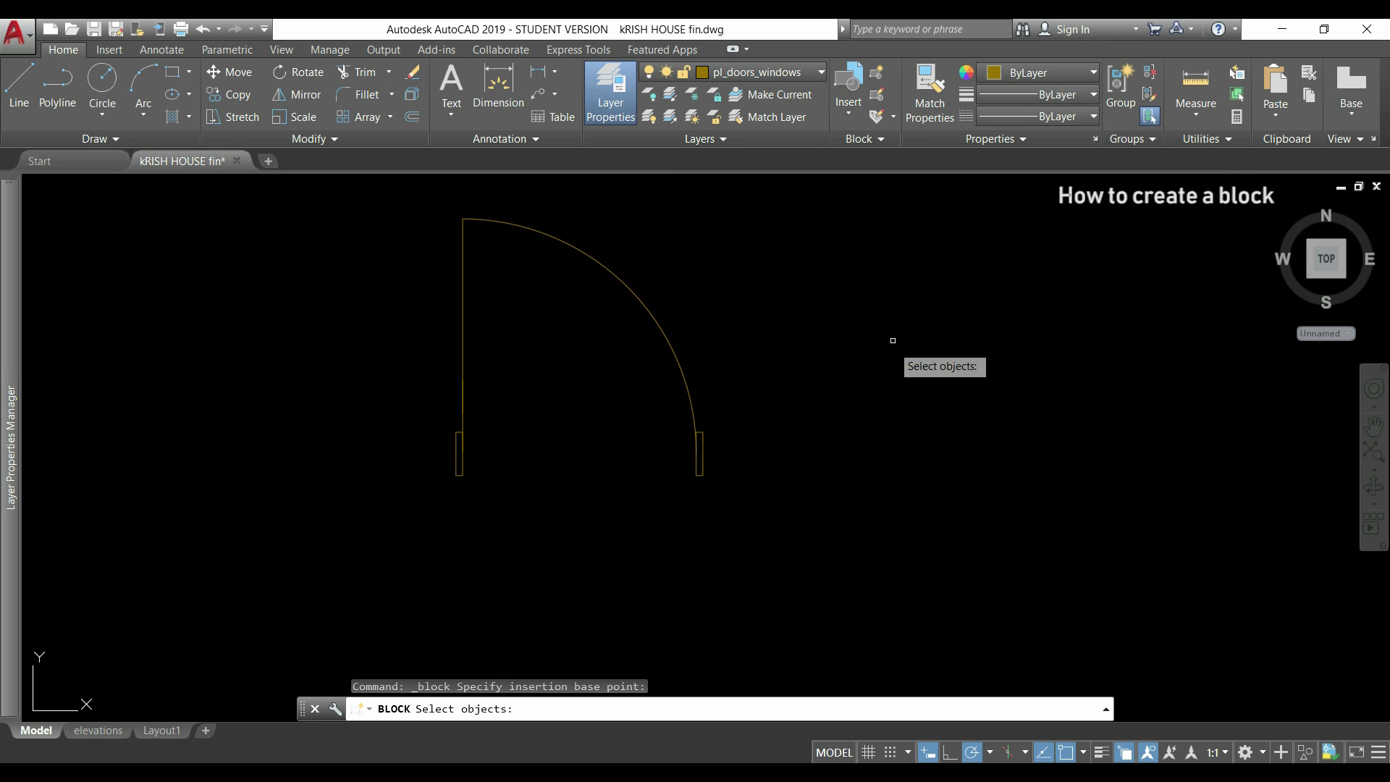
left_click(872, 526)
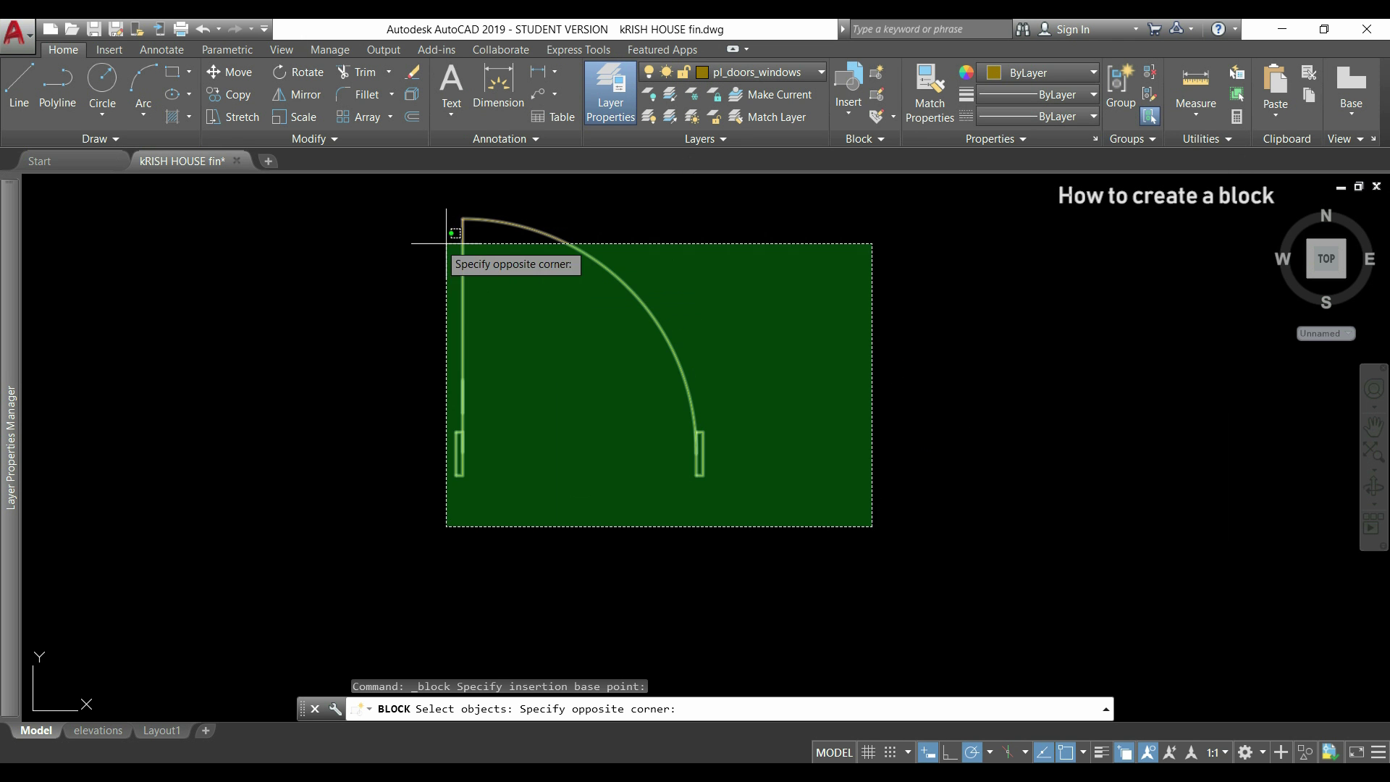
left_click(360, 204)
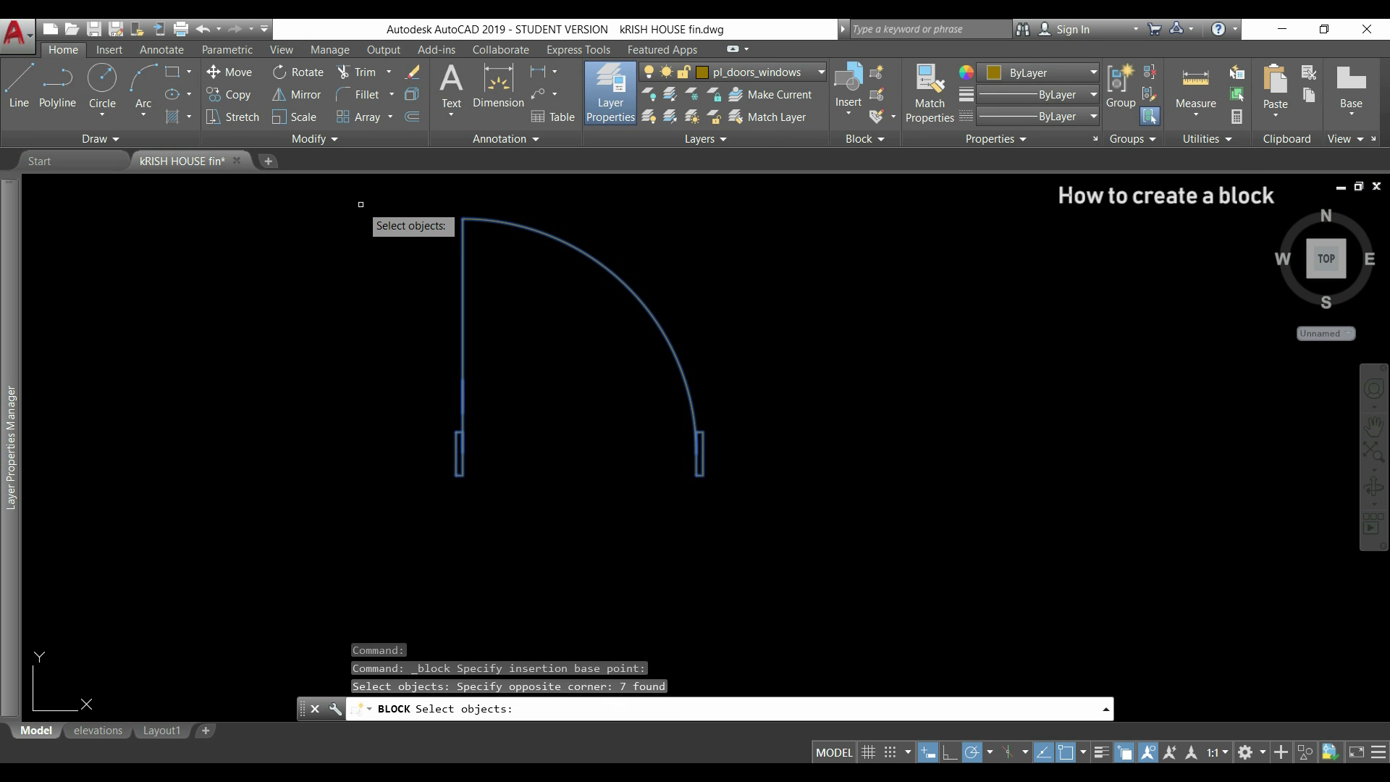
key("Return")
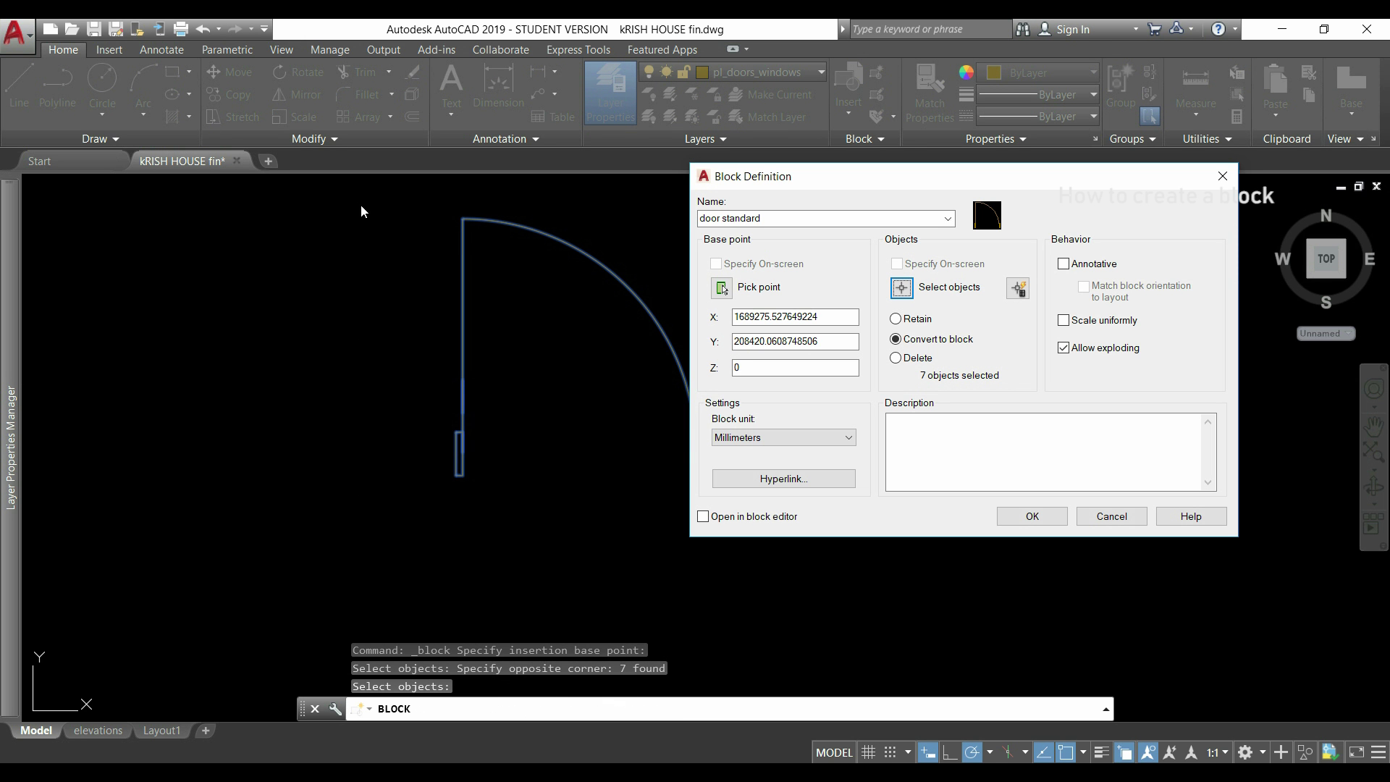
left_click(1033, 516)
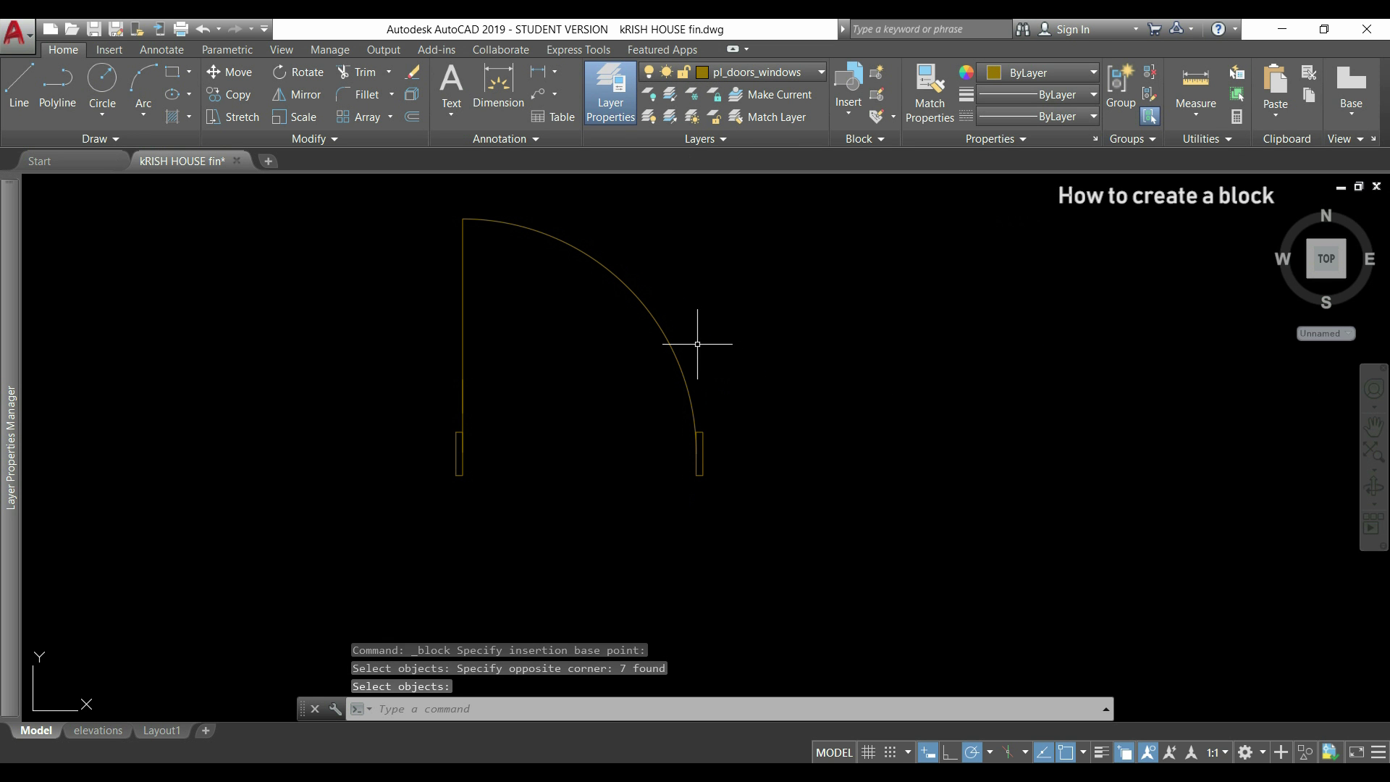
mouse_move(671, 348)
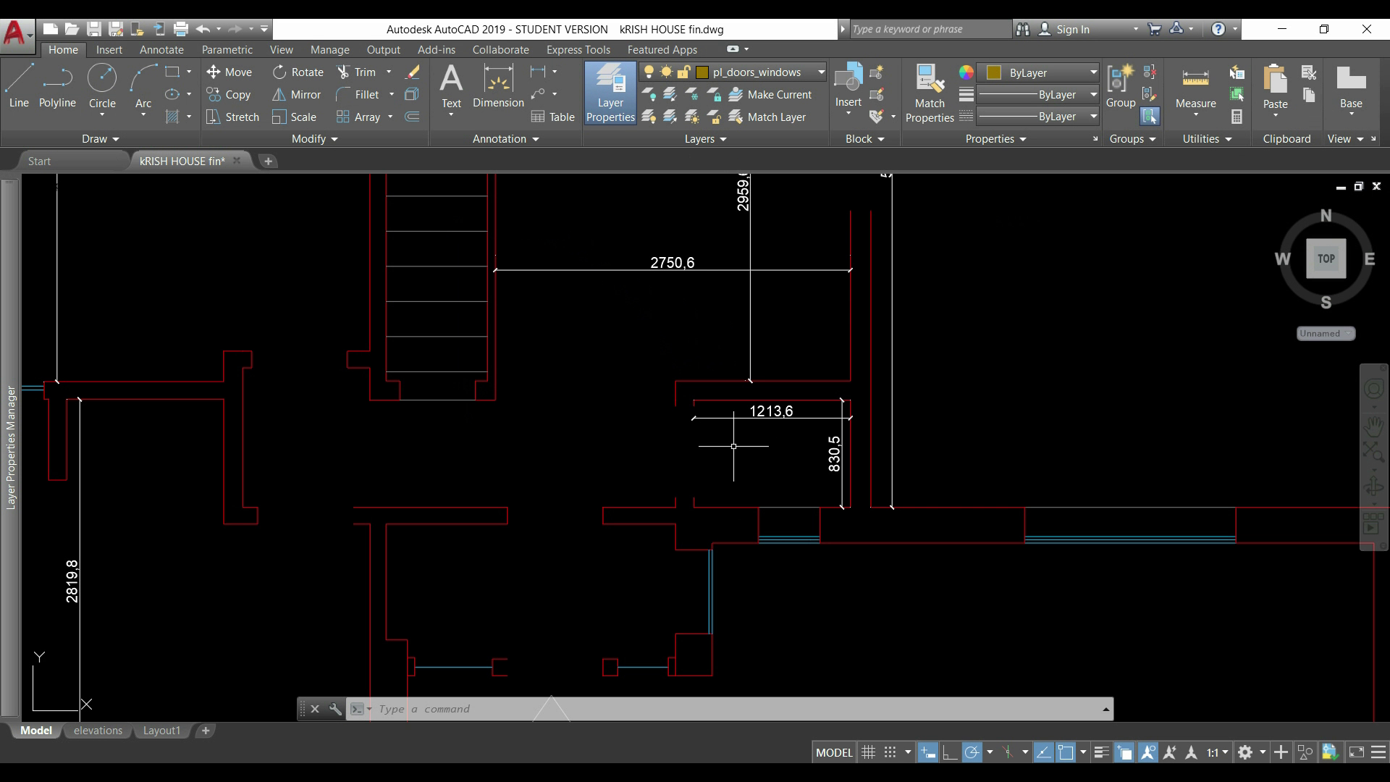
Step: Place a door standard block in the central wall opening, then restart INSERT
left_click(848, 97)
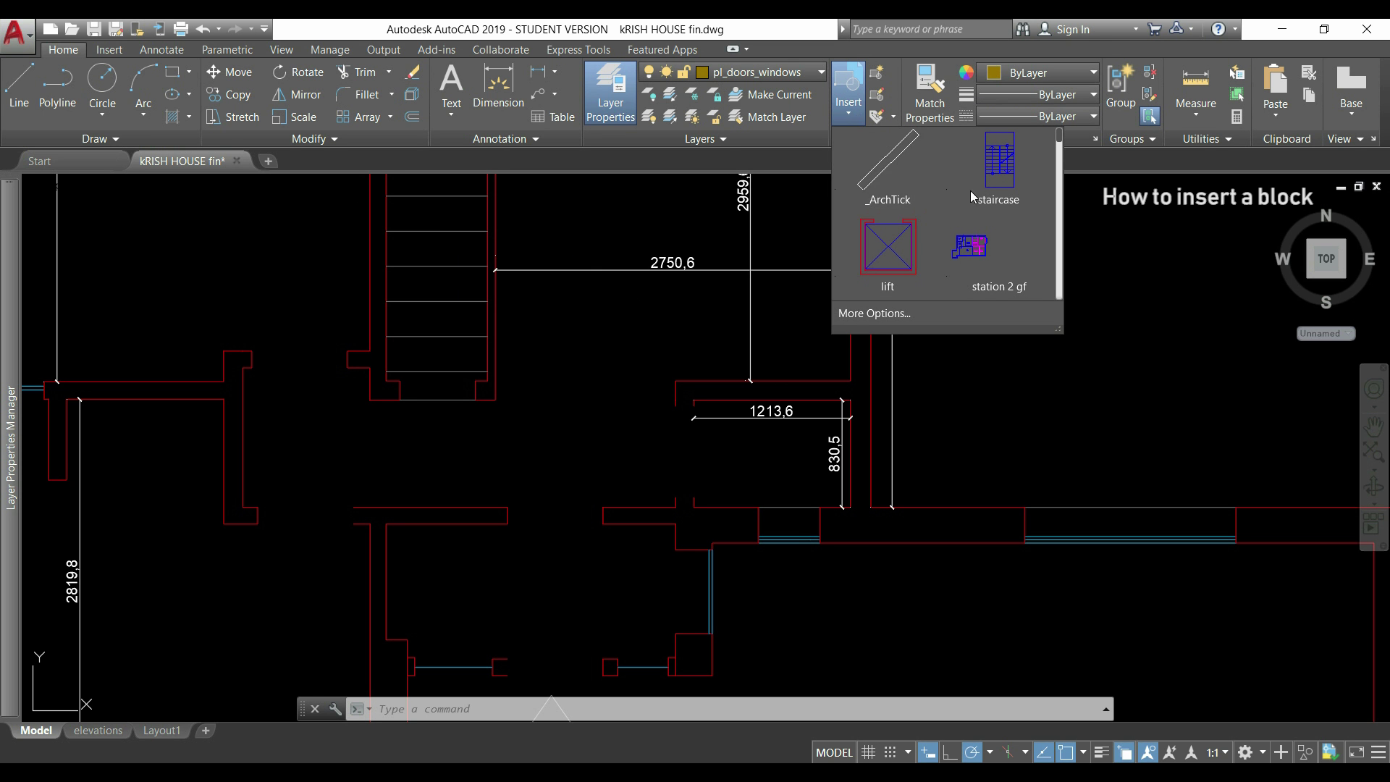
left_click_drag(1058, 137, 1060, 301)
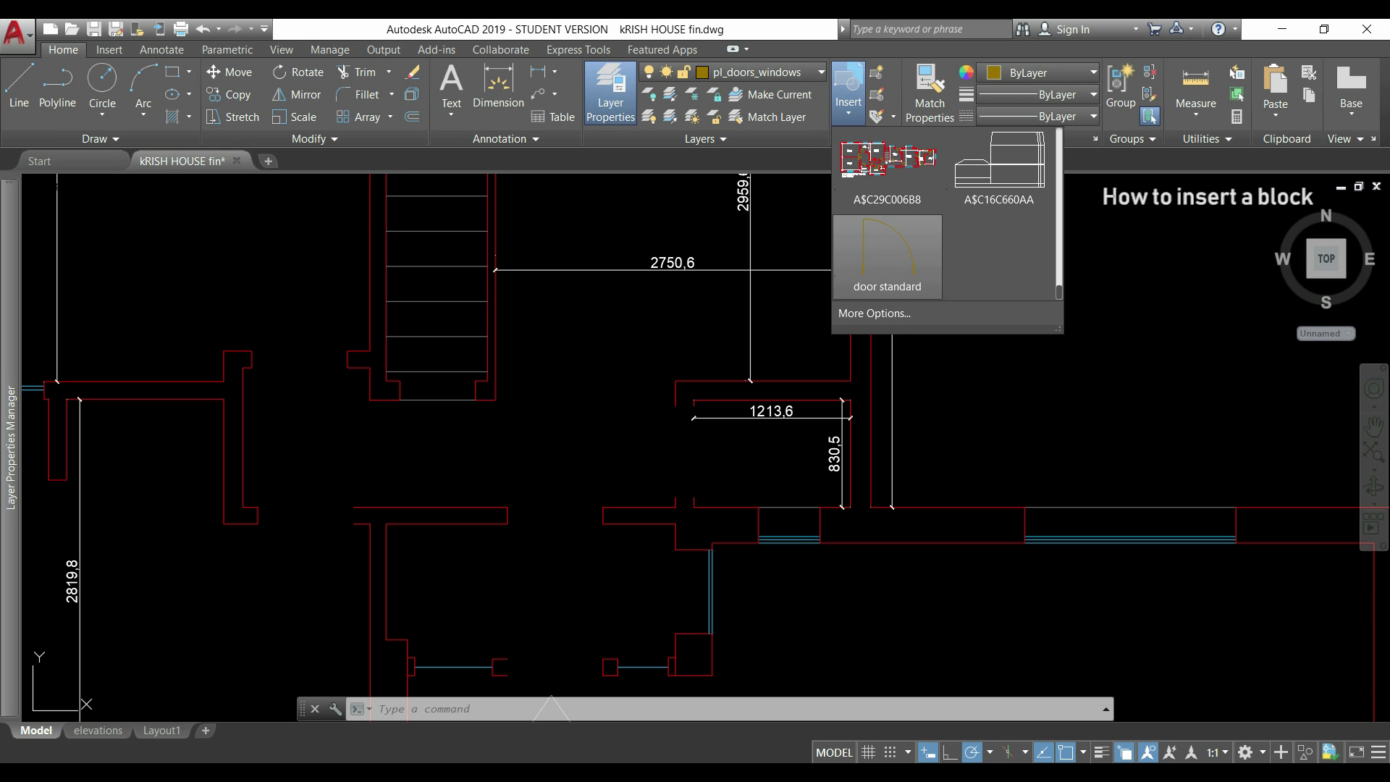
left_click(890, 264)
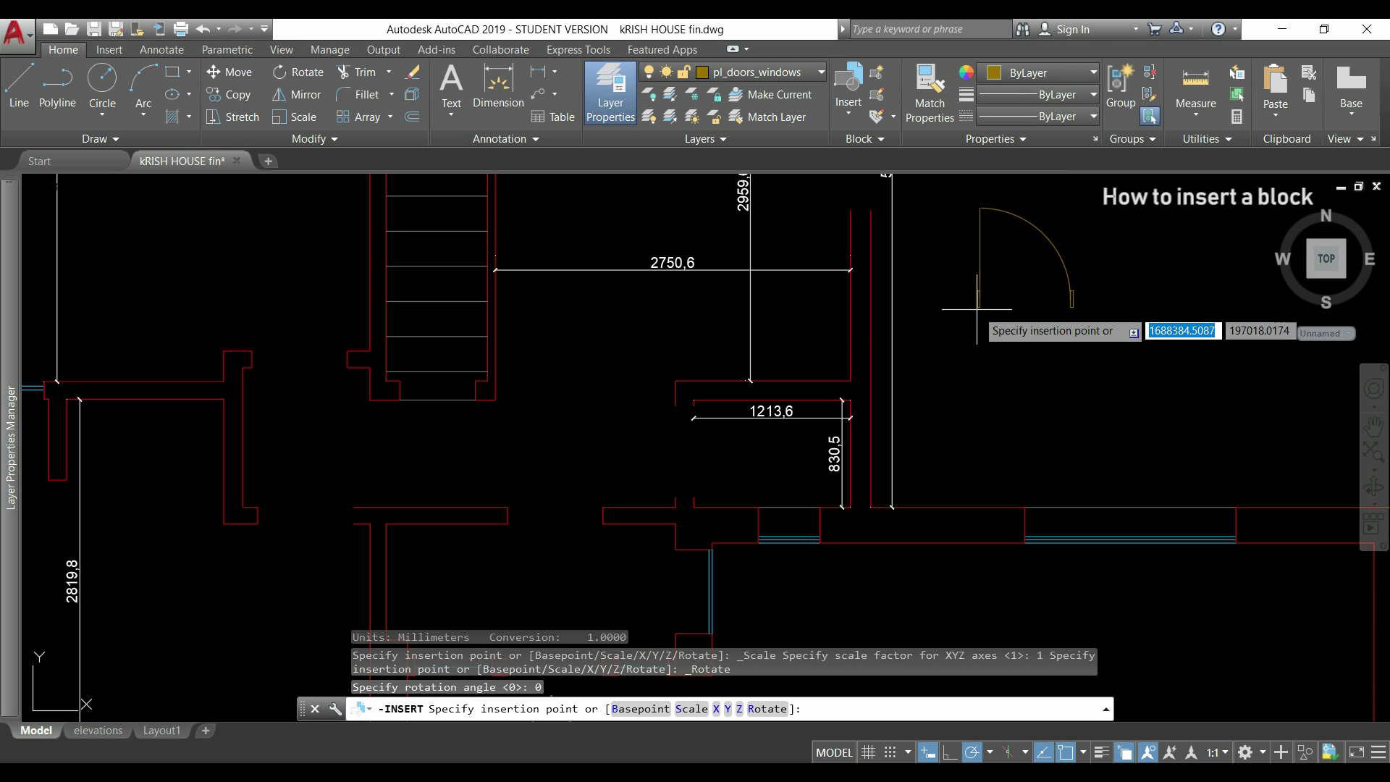
left_click(507, 524)
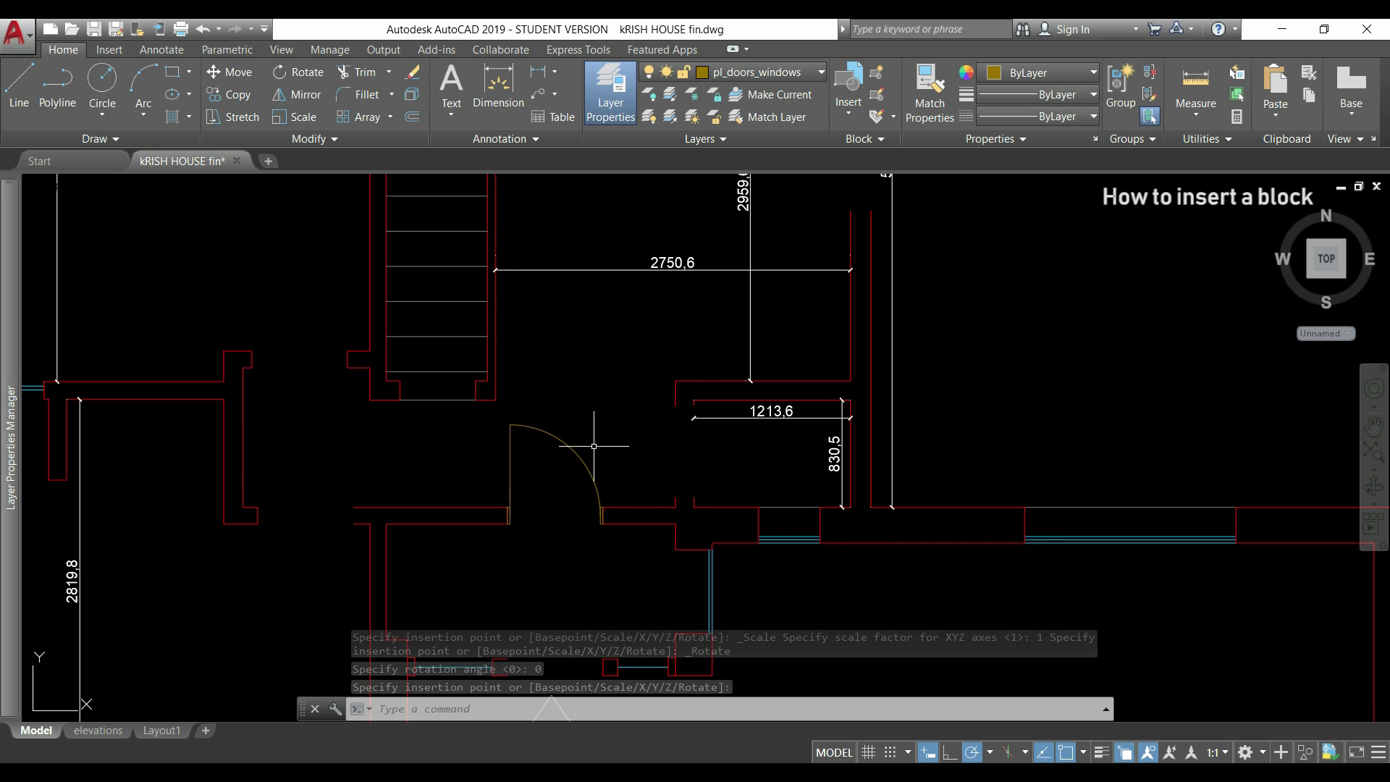
key("Return")
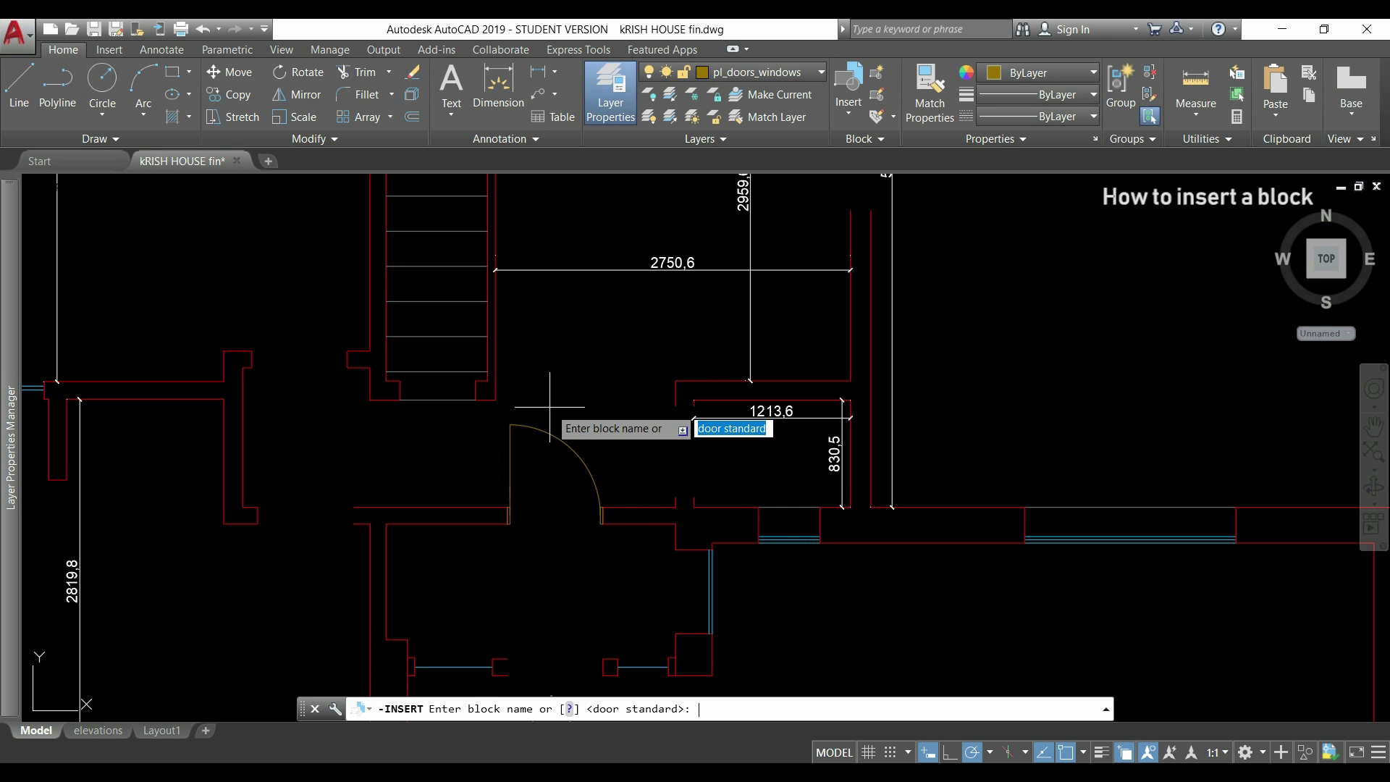
Step: Insert door standard on the upper-left wall at scale 1 with rotation 0
key("Return")
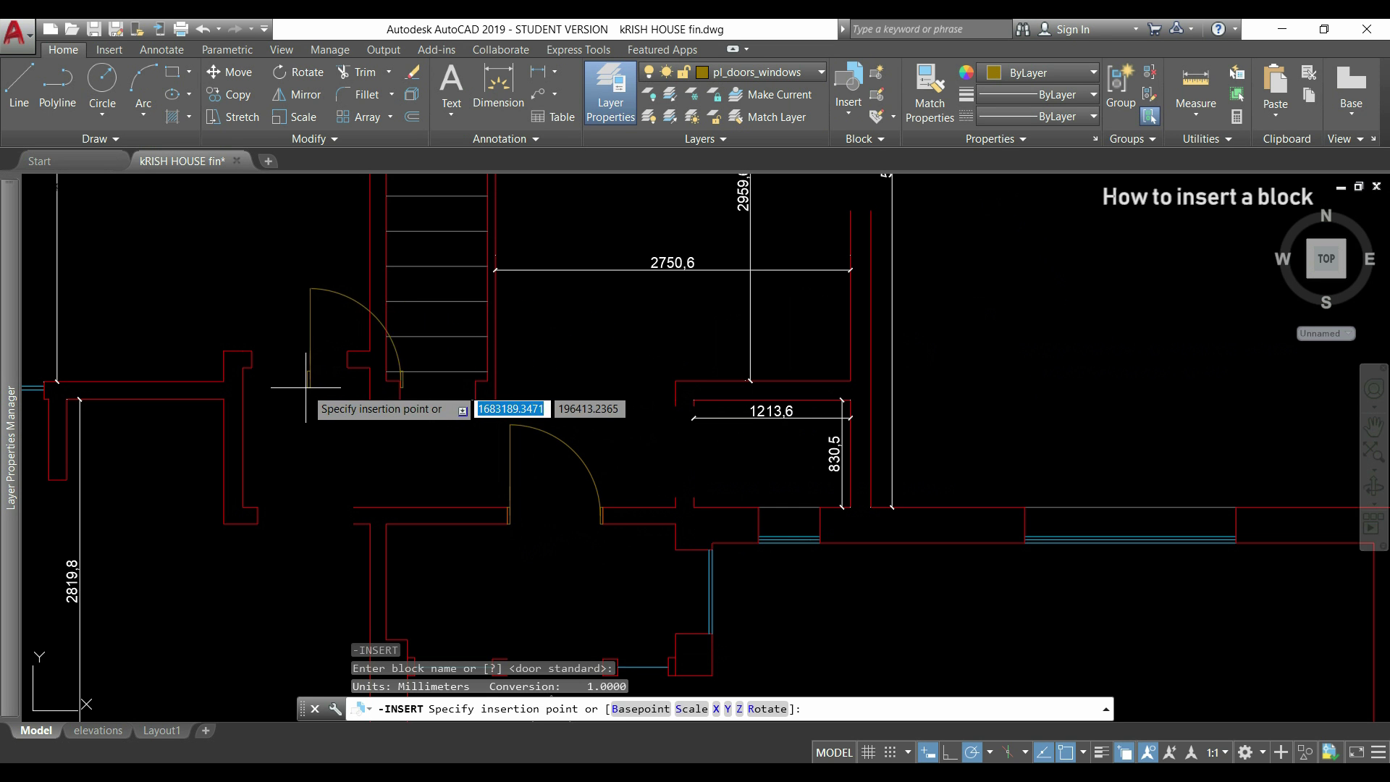
left_click(252, 367)
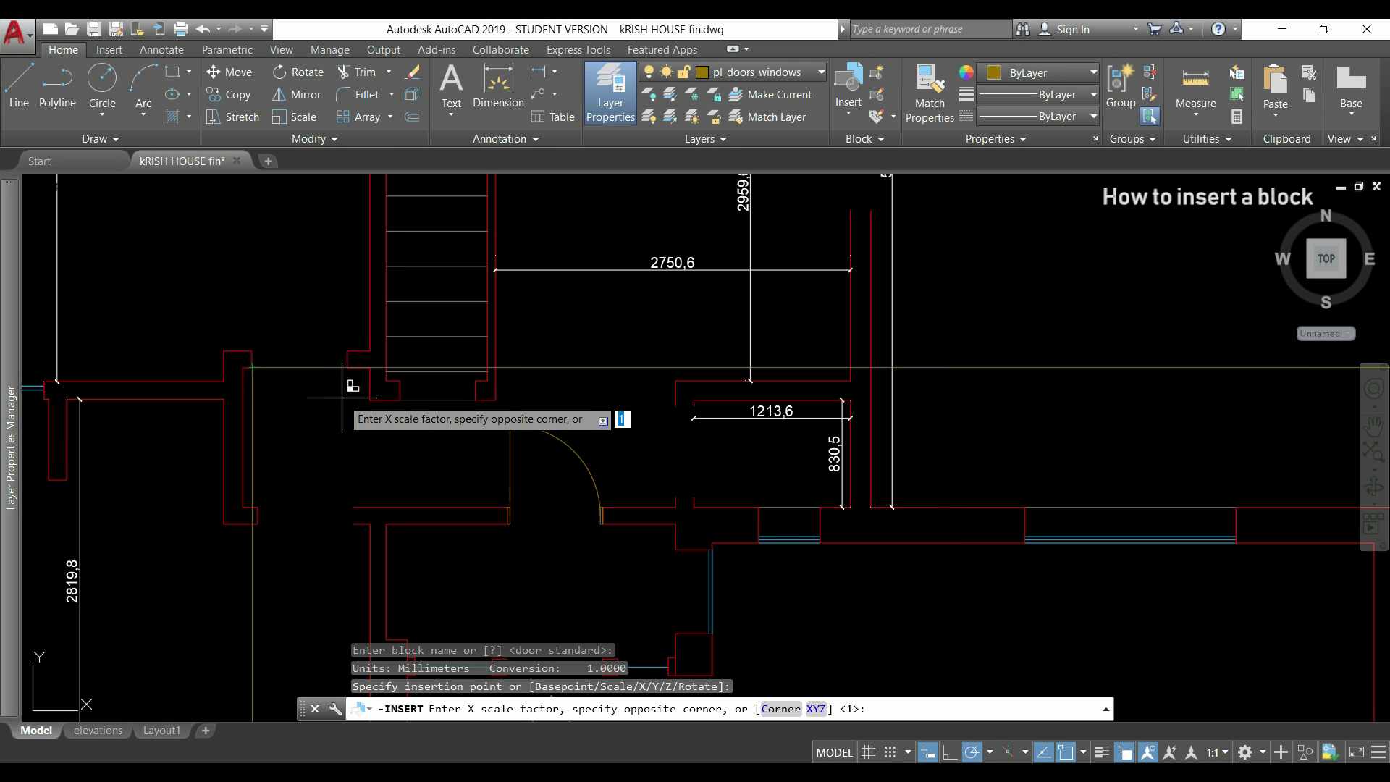
key("Return")
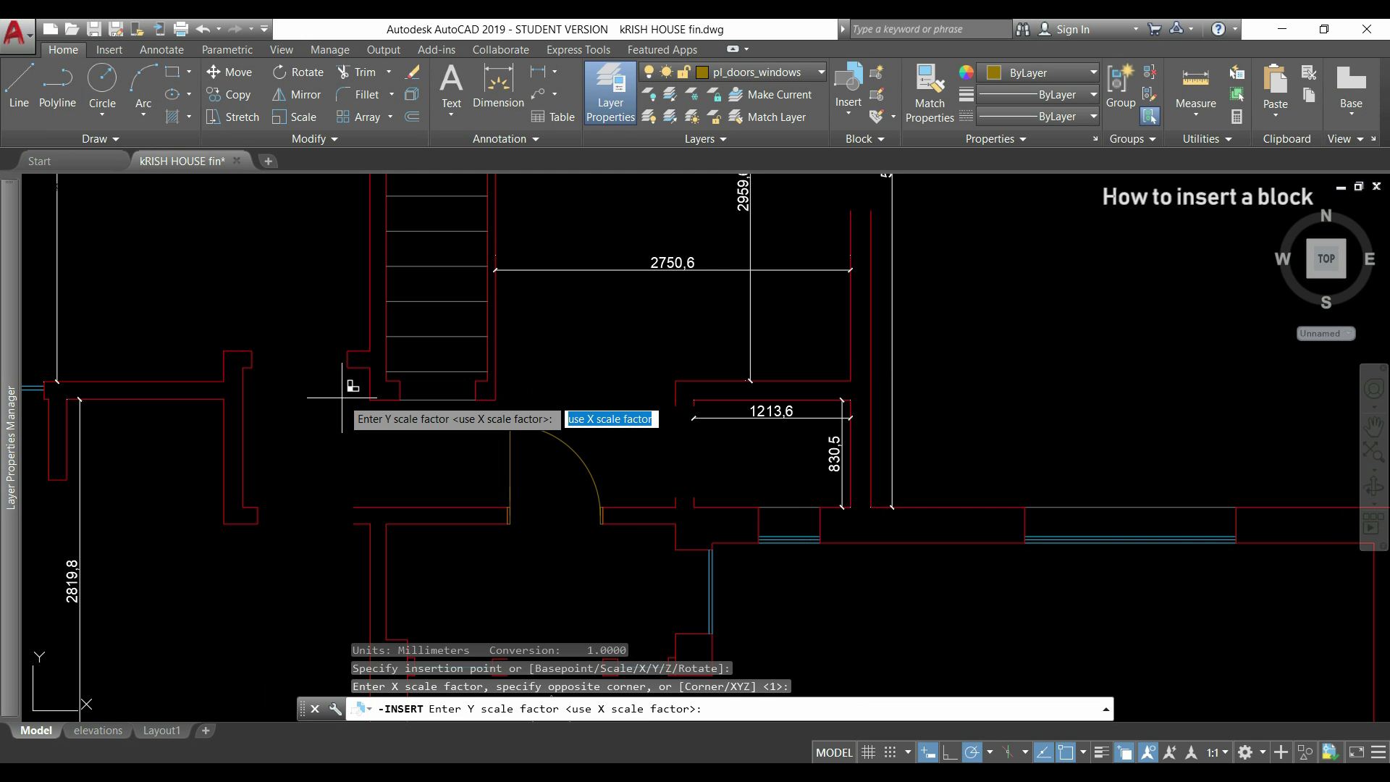
middle_click_drag(341, 393, 486, 372)
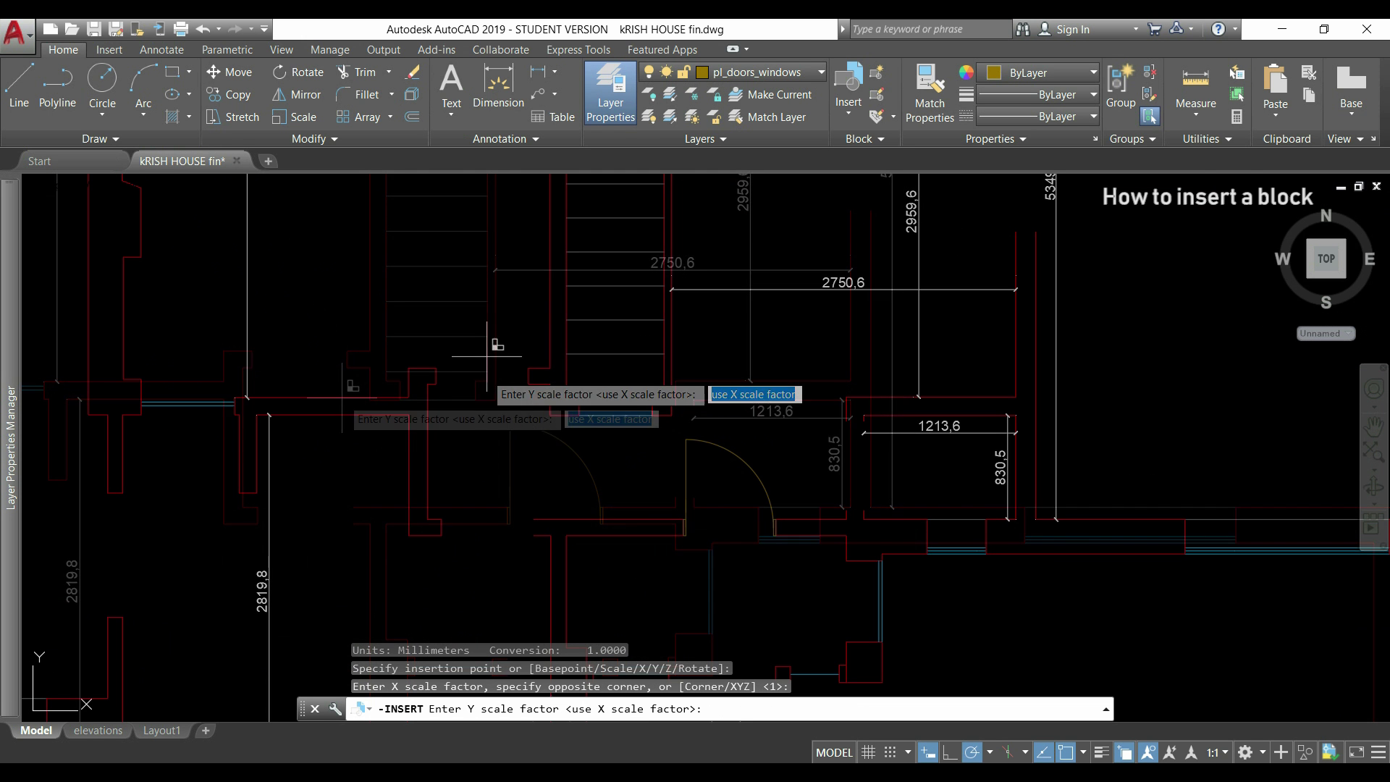
key("Return")
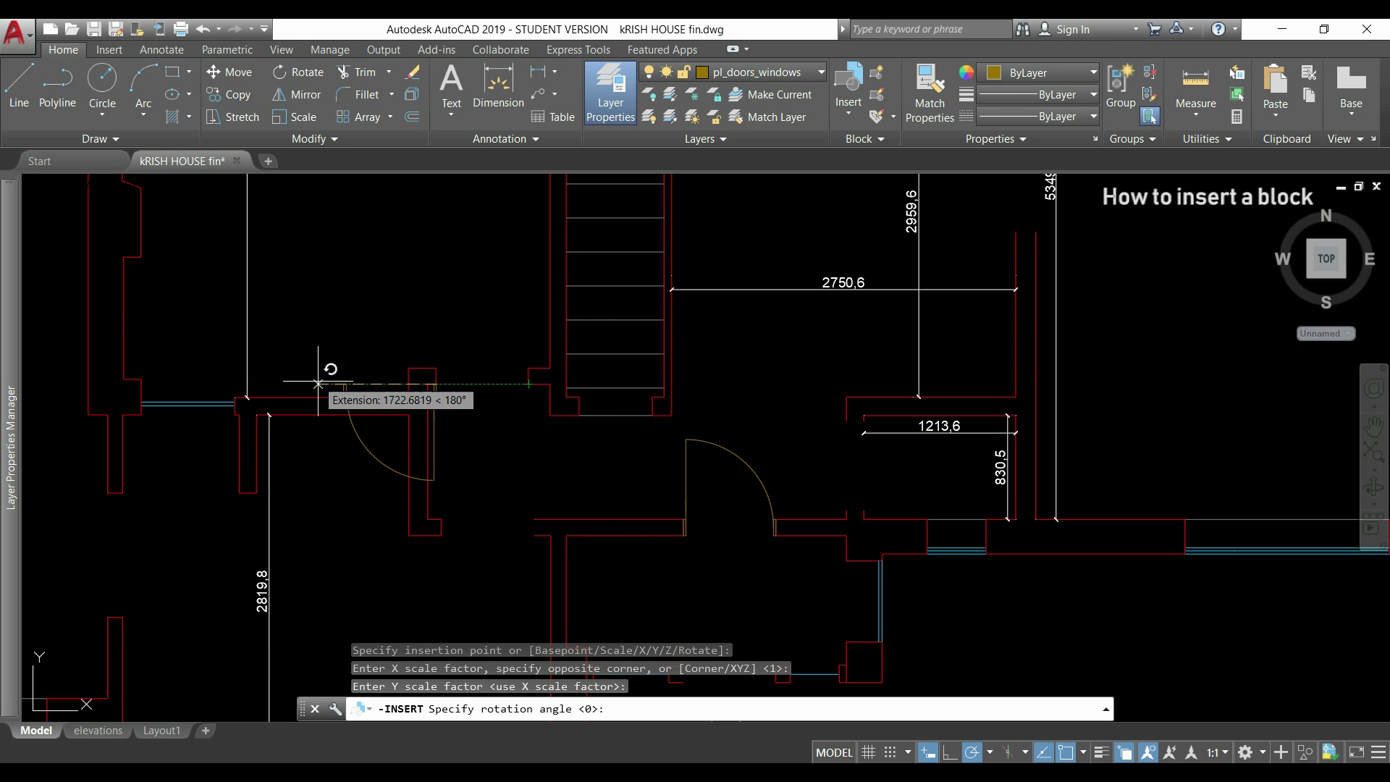
left_click(528, 383)
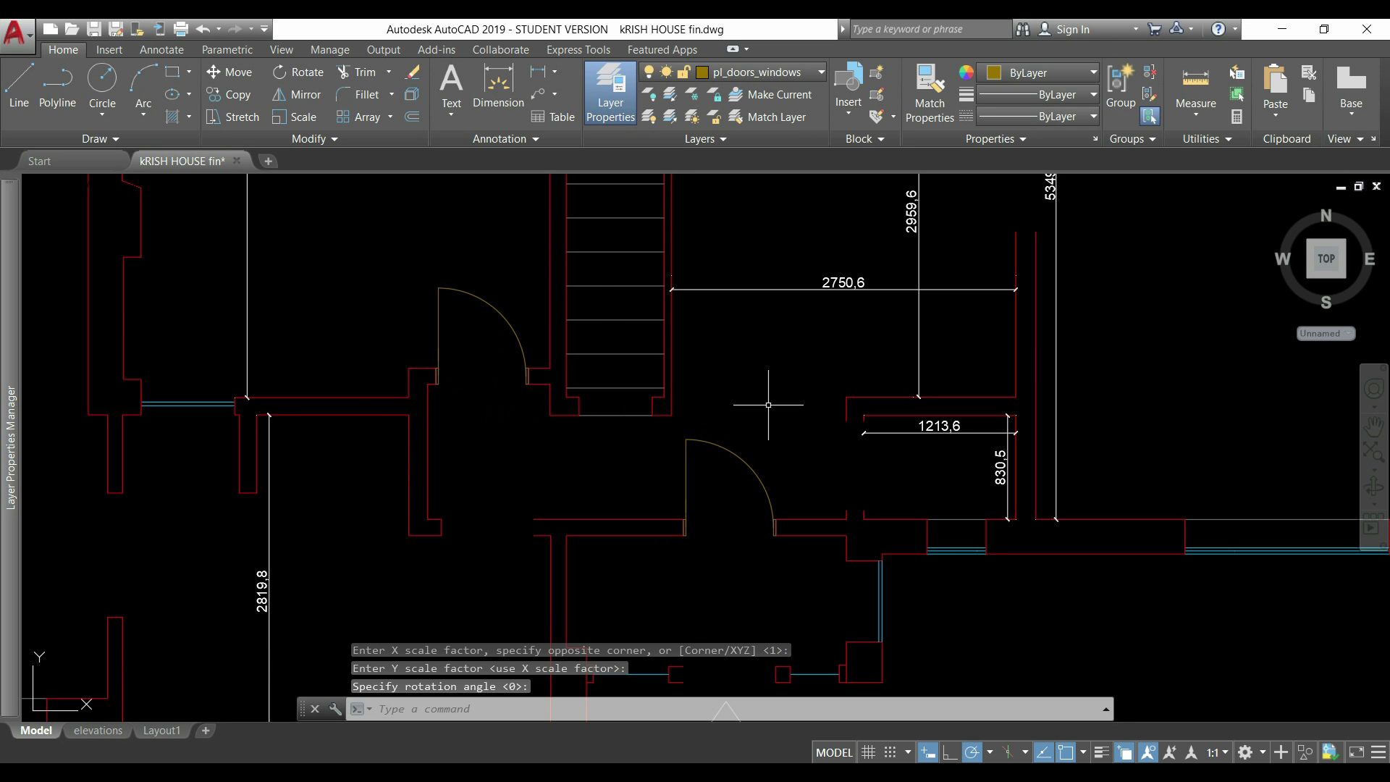
Step: Insert another door standard at the next wall end, default scale, rotated to fit the opening
key("Return")
key("Return")
middle_click_drag(501, 554, 532, 441)
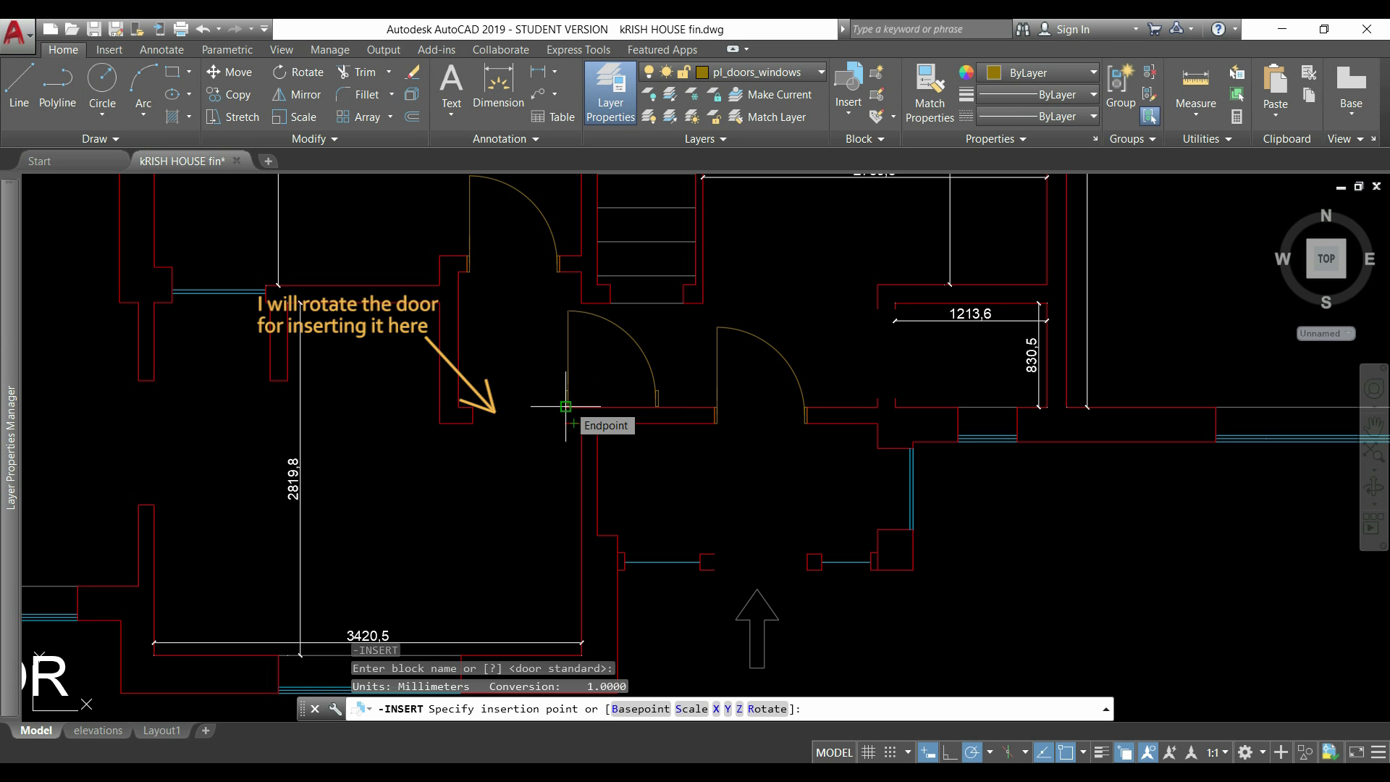
left_click(565, 406)
key("Return")
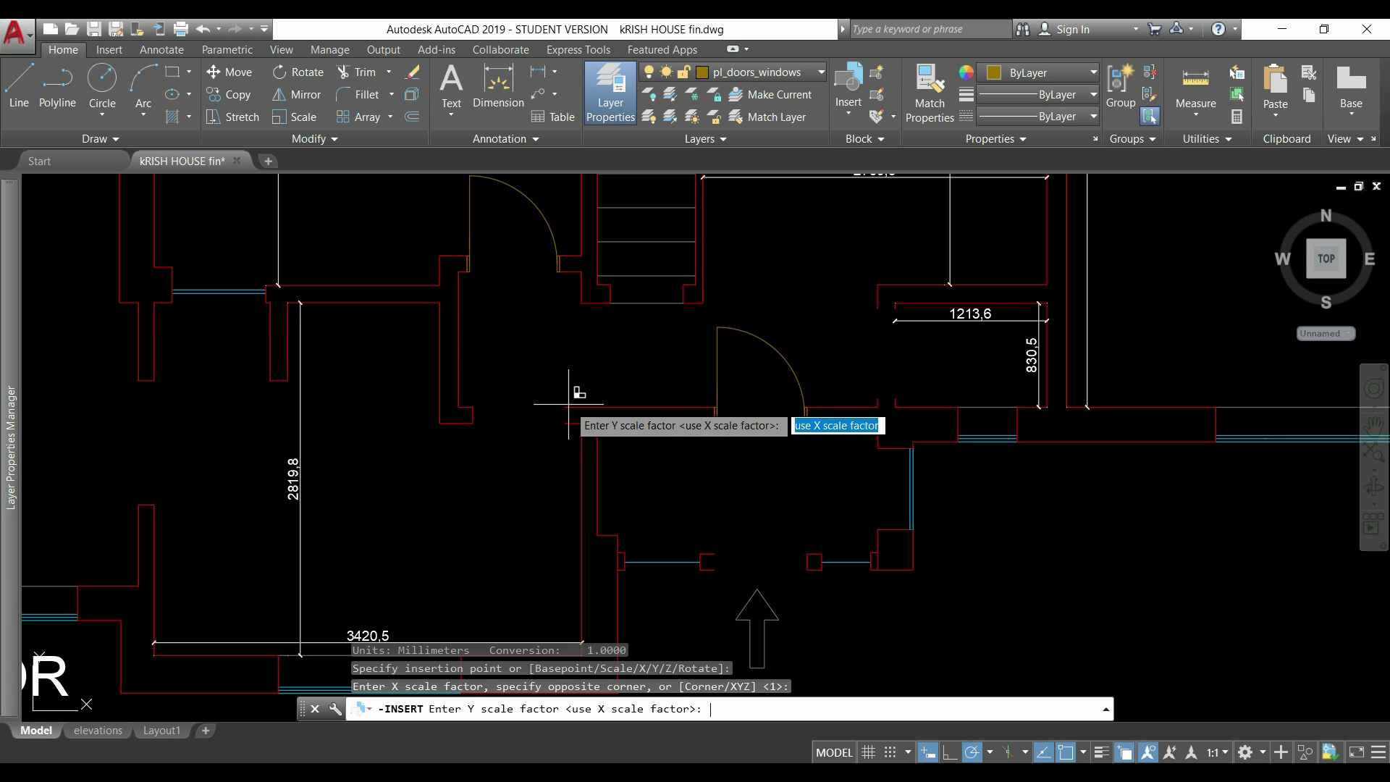
key("Return")
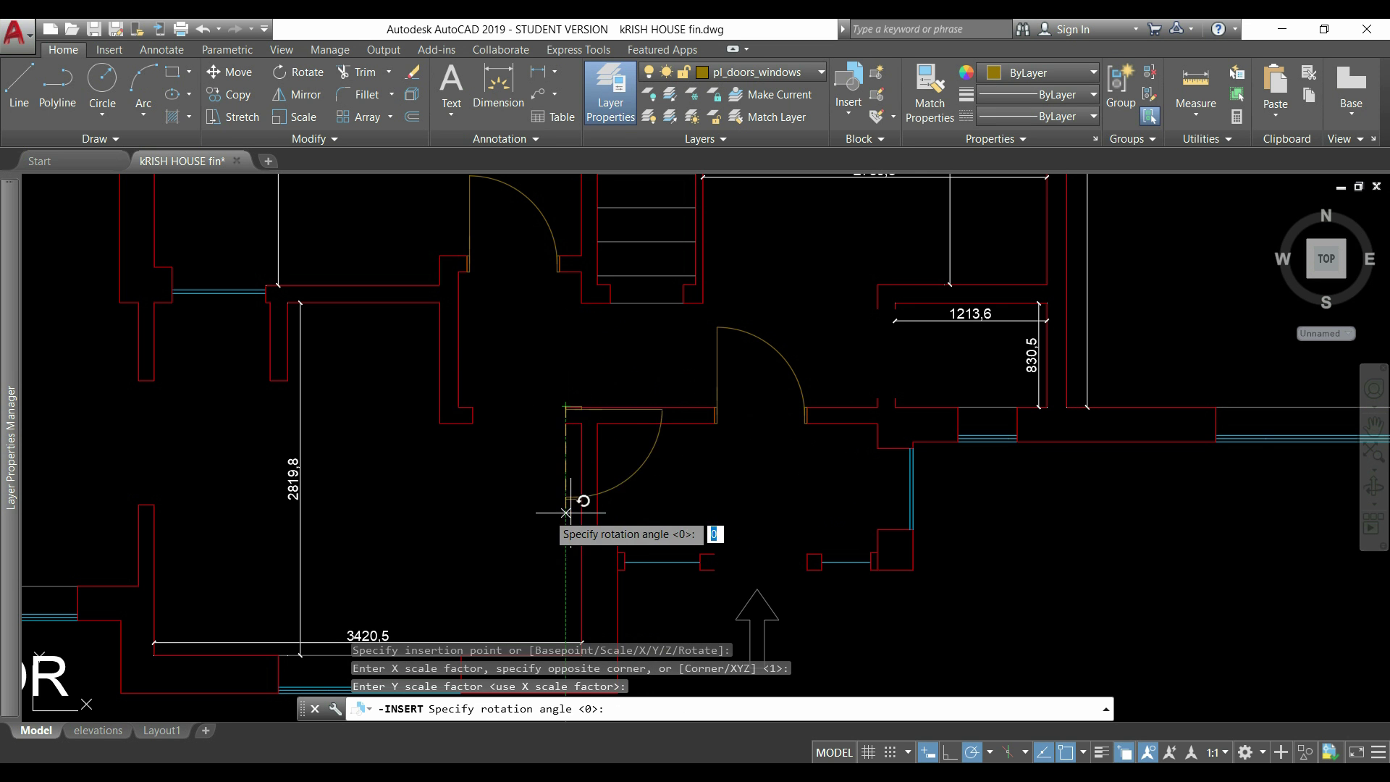
left_click(473, 407)
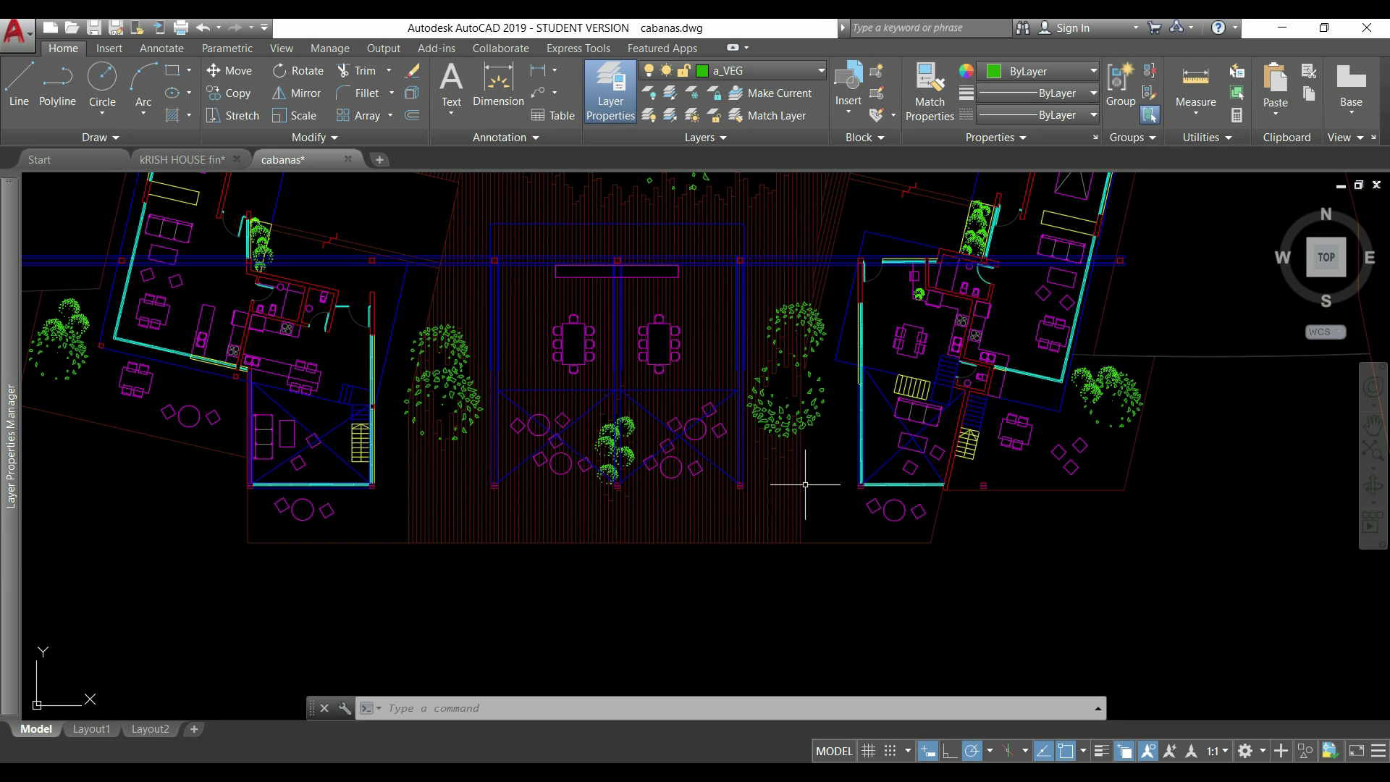
Step: Open the ca_arb_plan024 tree block in the Block Editor from a selected tree
scroll(787, 488, "up", 2)
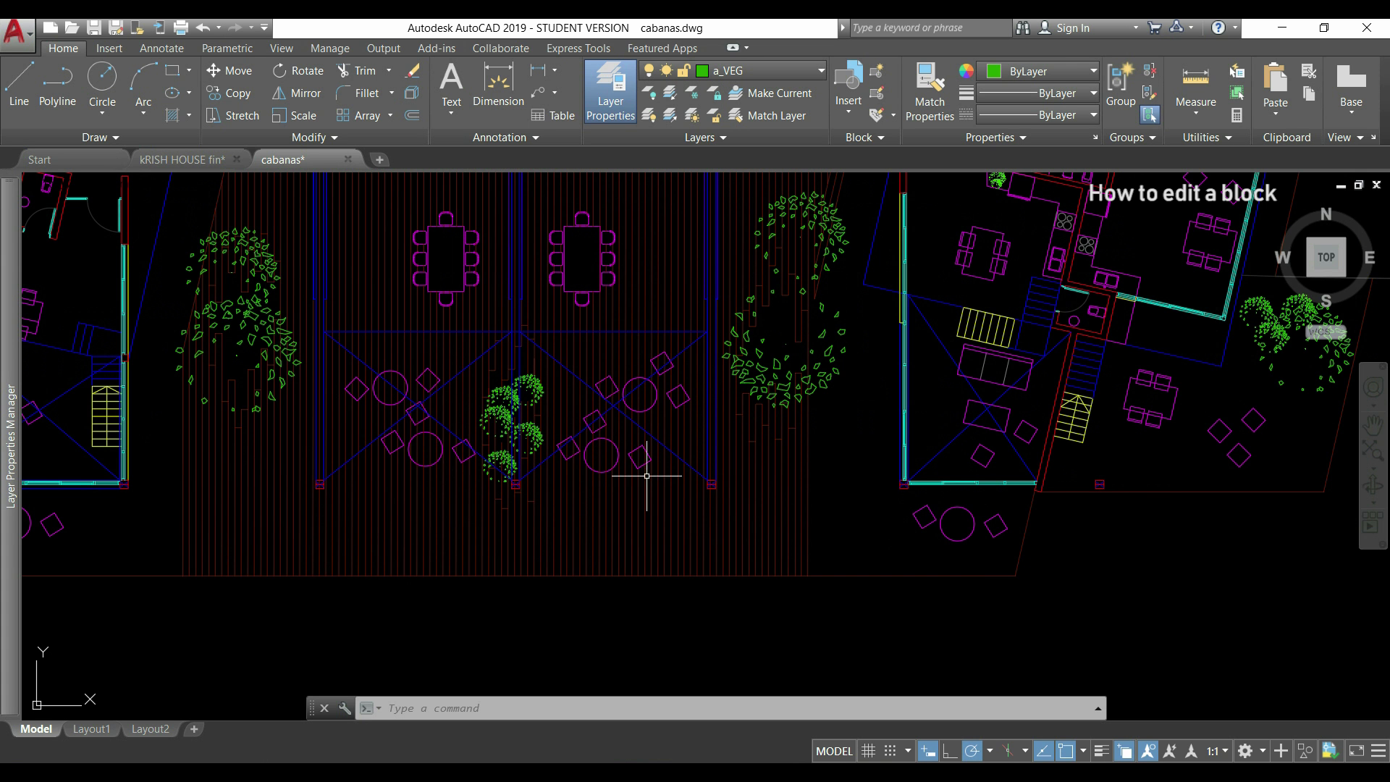
scroll(540, 440, "up", 4)
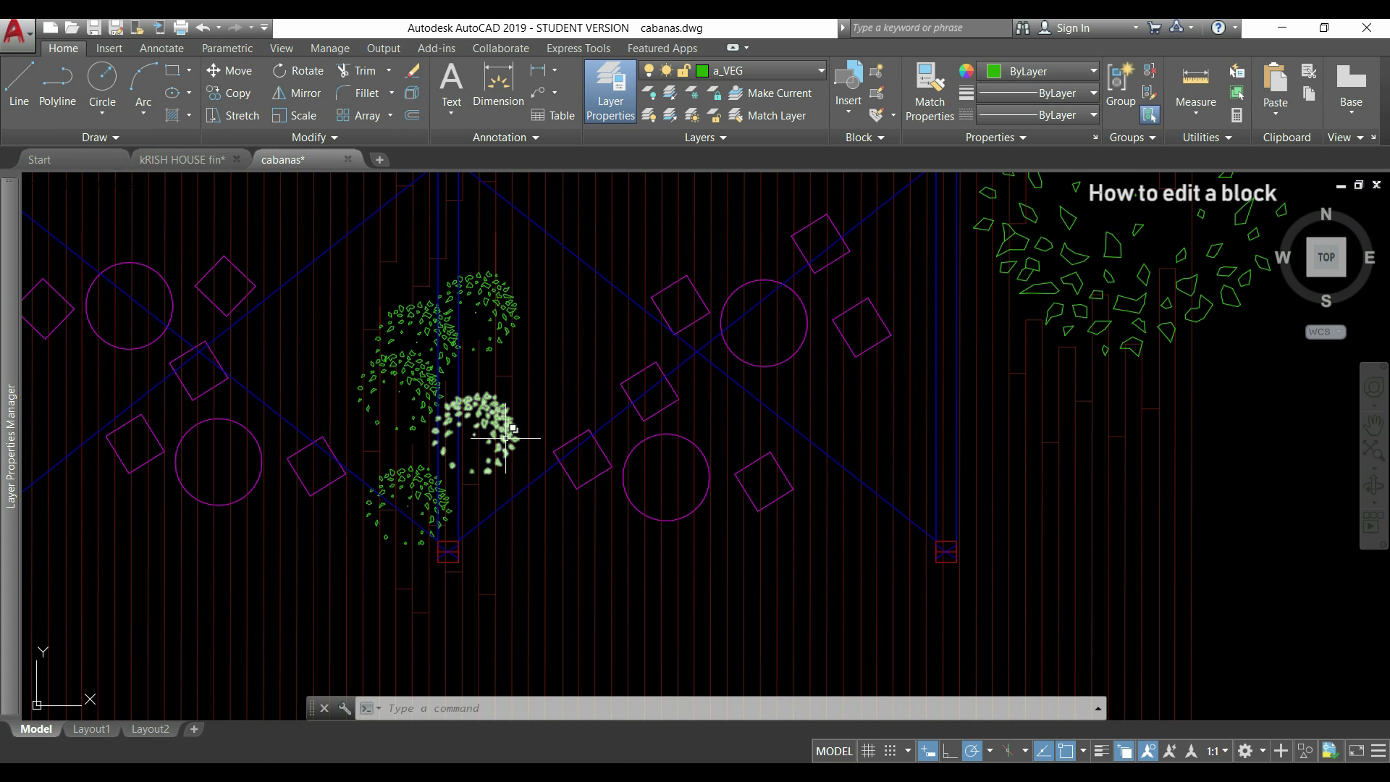
left_click(505, 436)
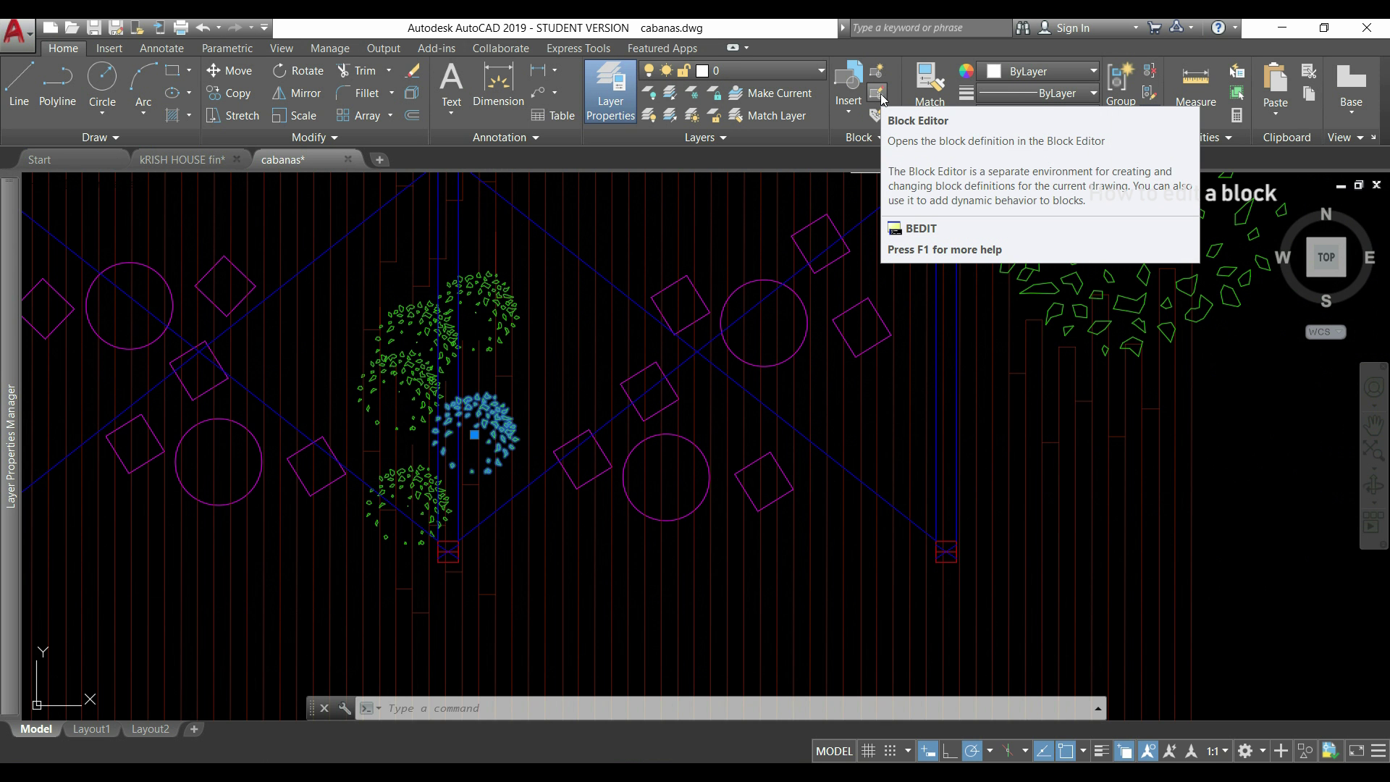
left_click(881, 93)
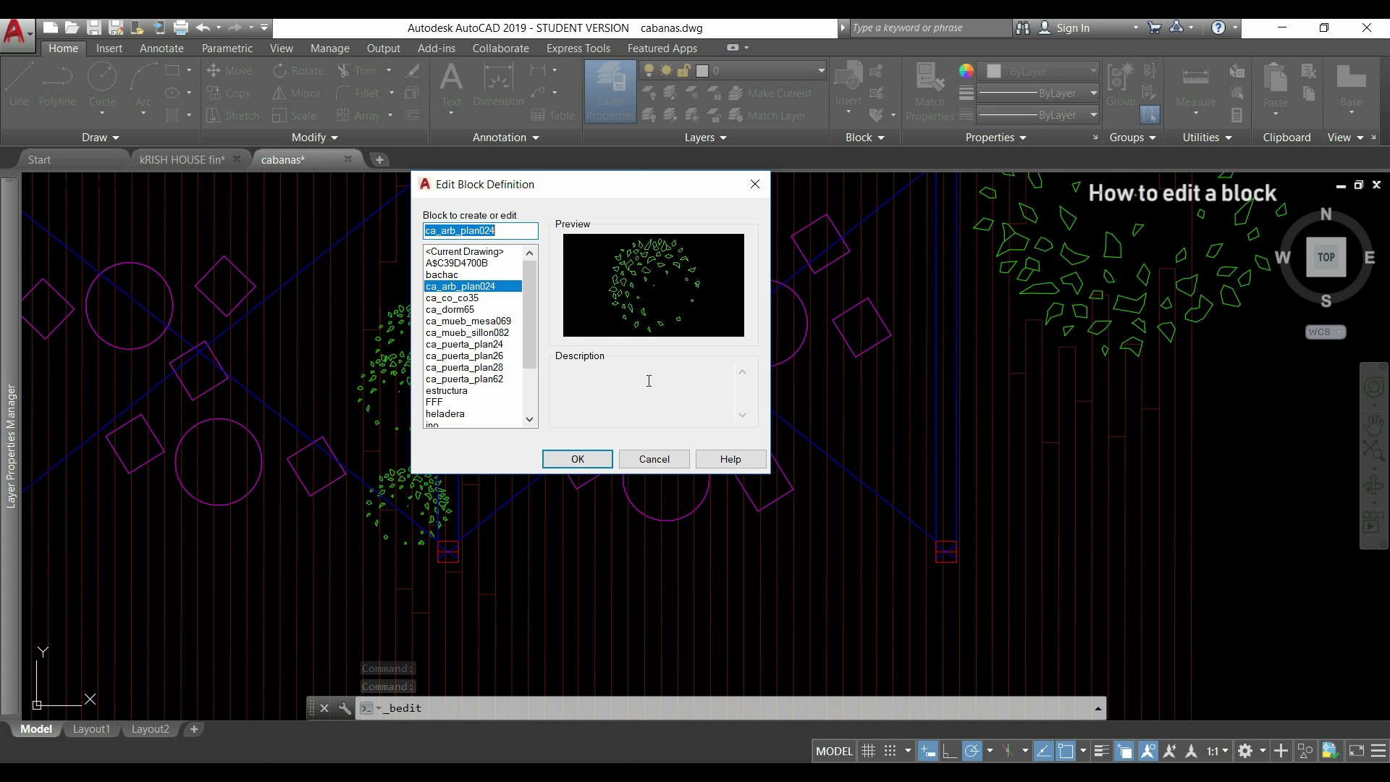
left_click(576, 458)
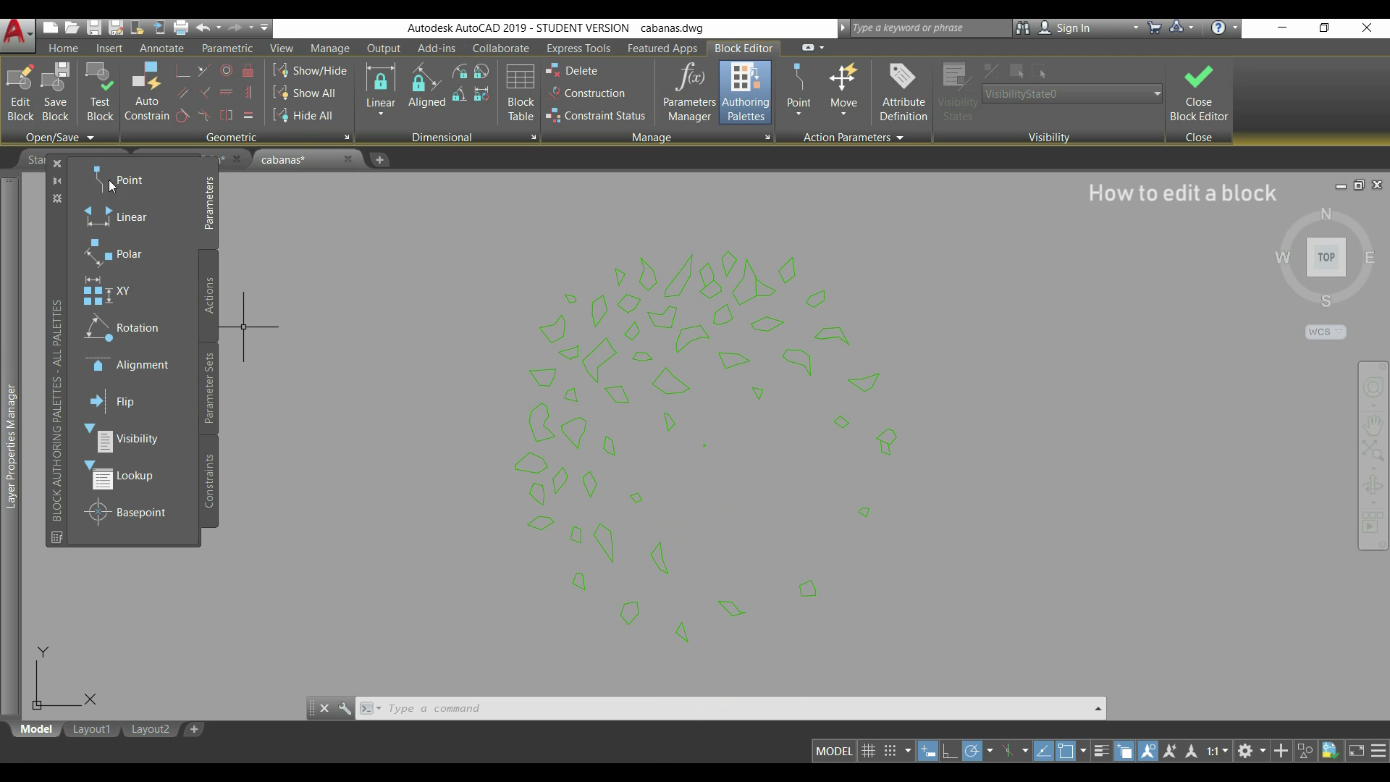
Step: Make the leaf's layer a_VEG current
left_click(66, 50)
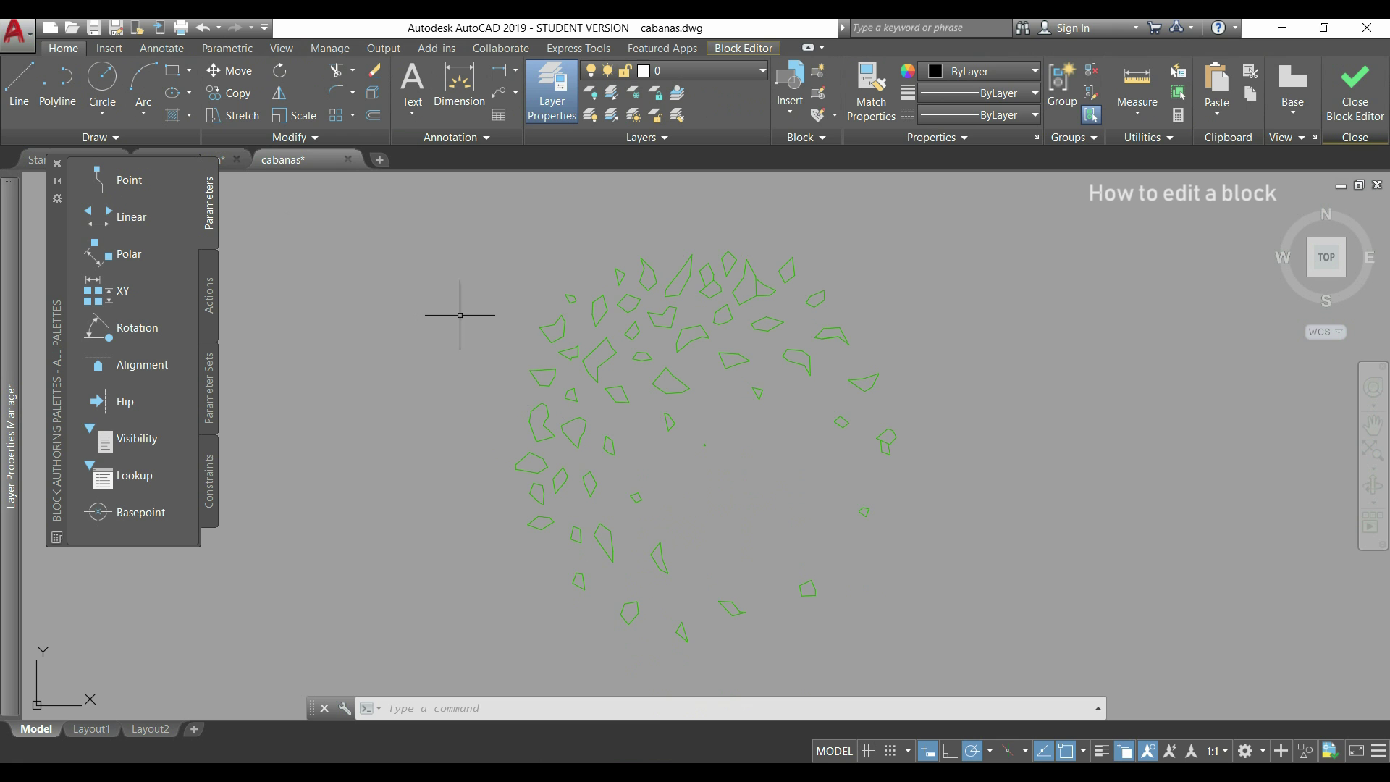
left_click(654, 274)
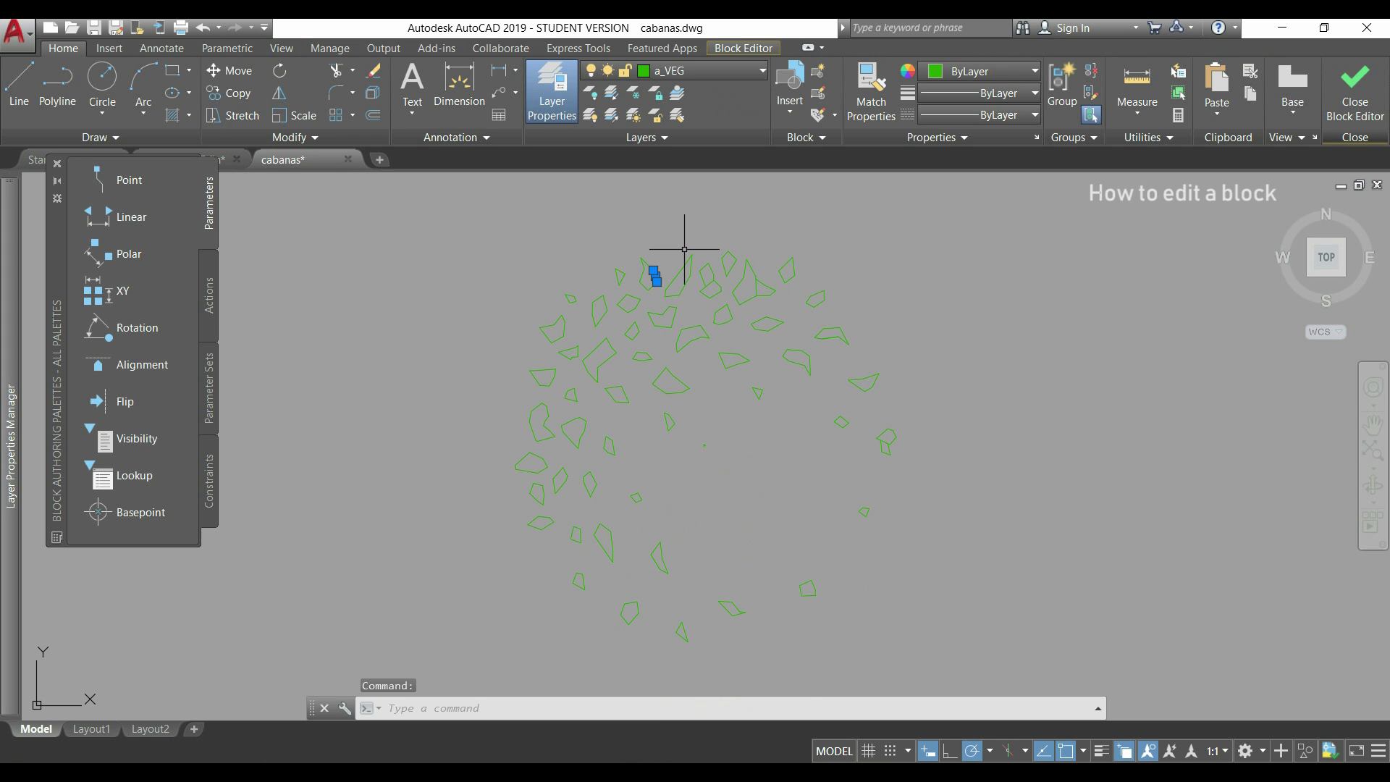
left_click(680, 96)
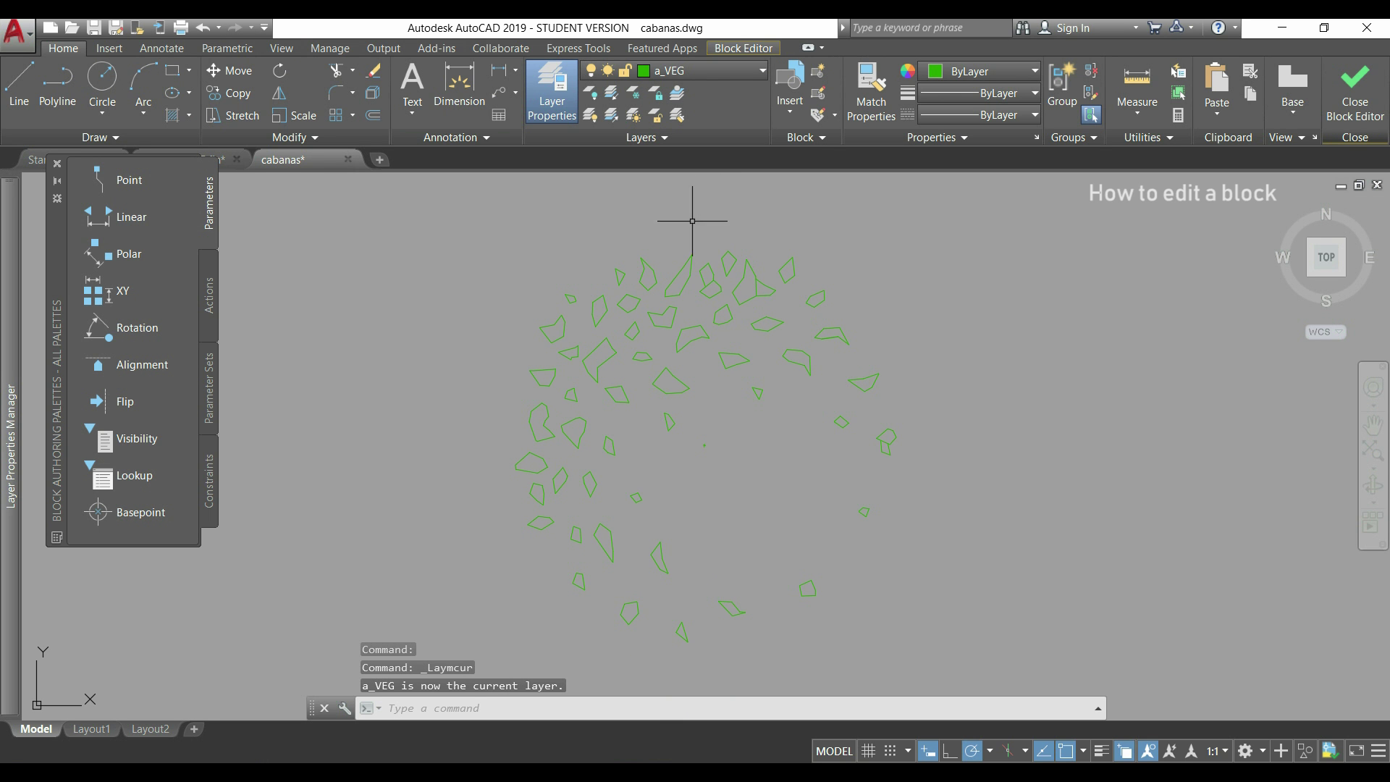
Step: Draw a circle in the tree's centre and save ca_arb_plan024 on closing the editor
type("c")
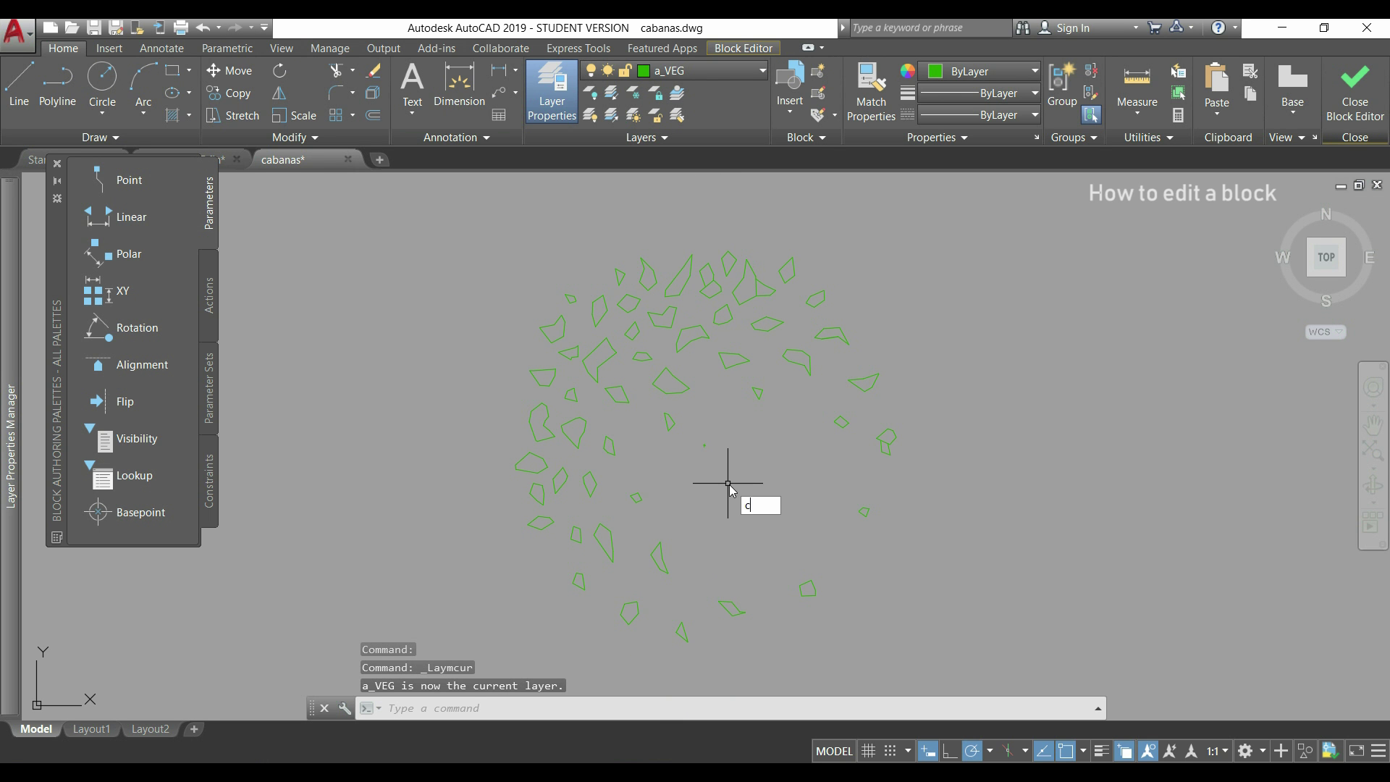
key("Return")
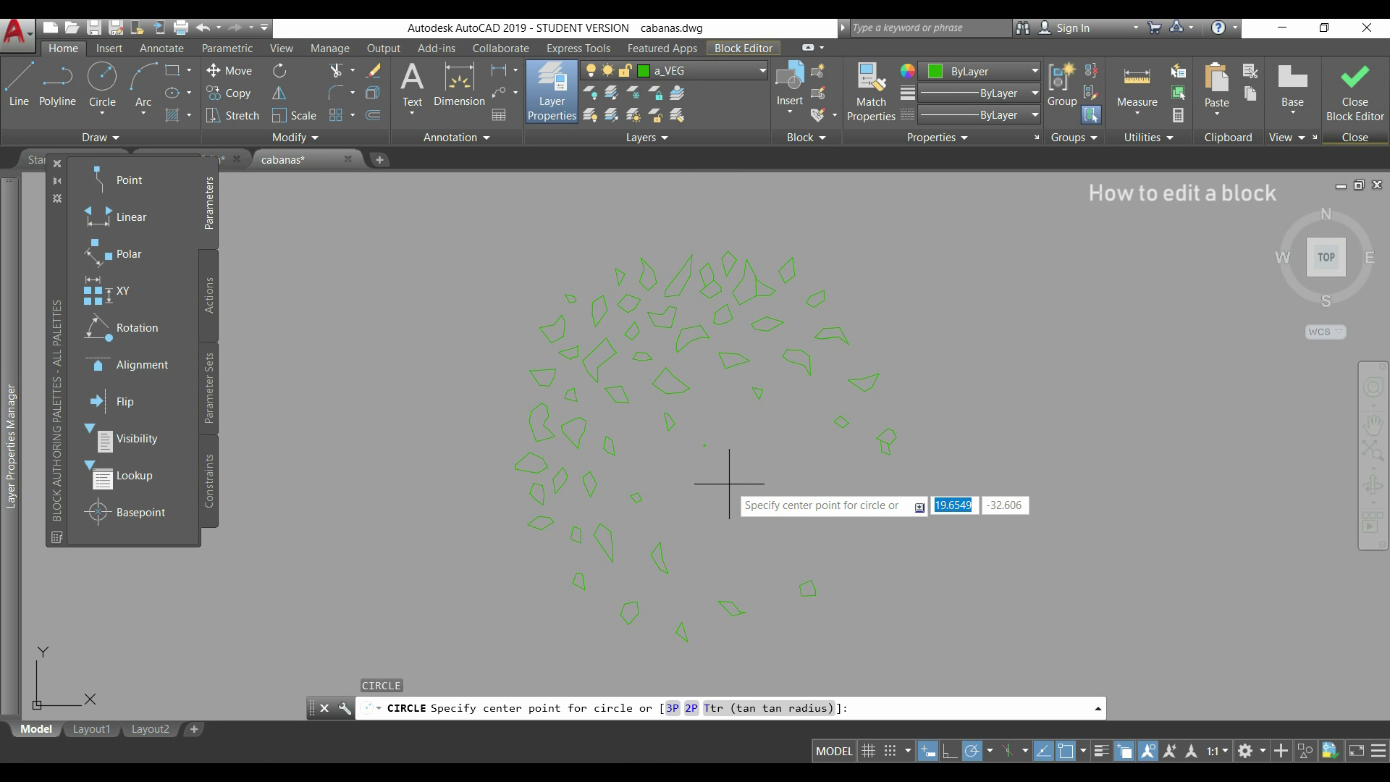
left_click(768, 490)
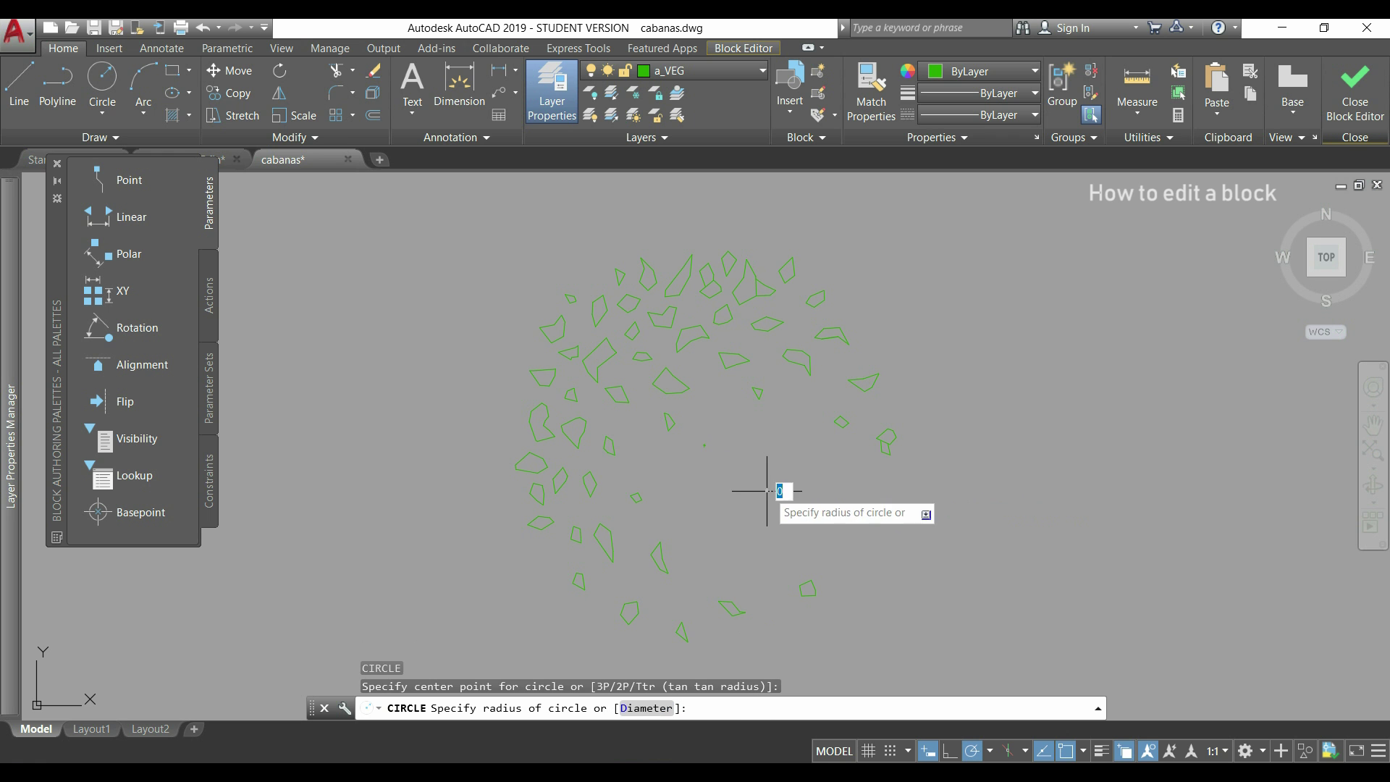
left_click(840, 491)
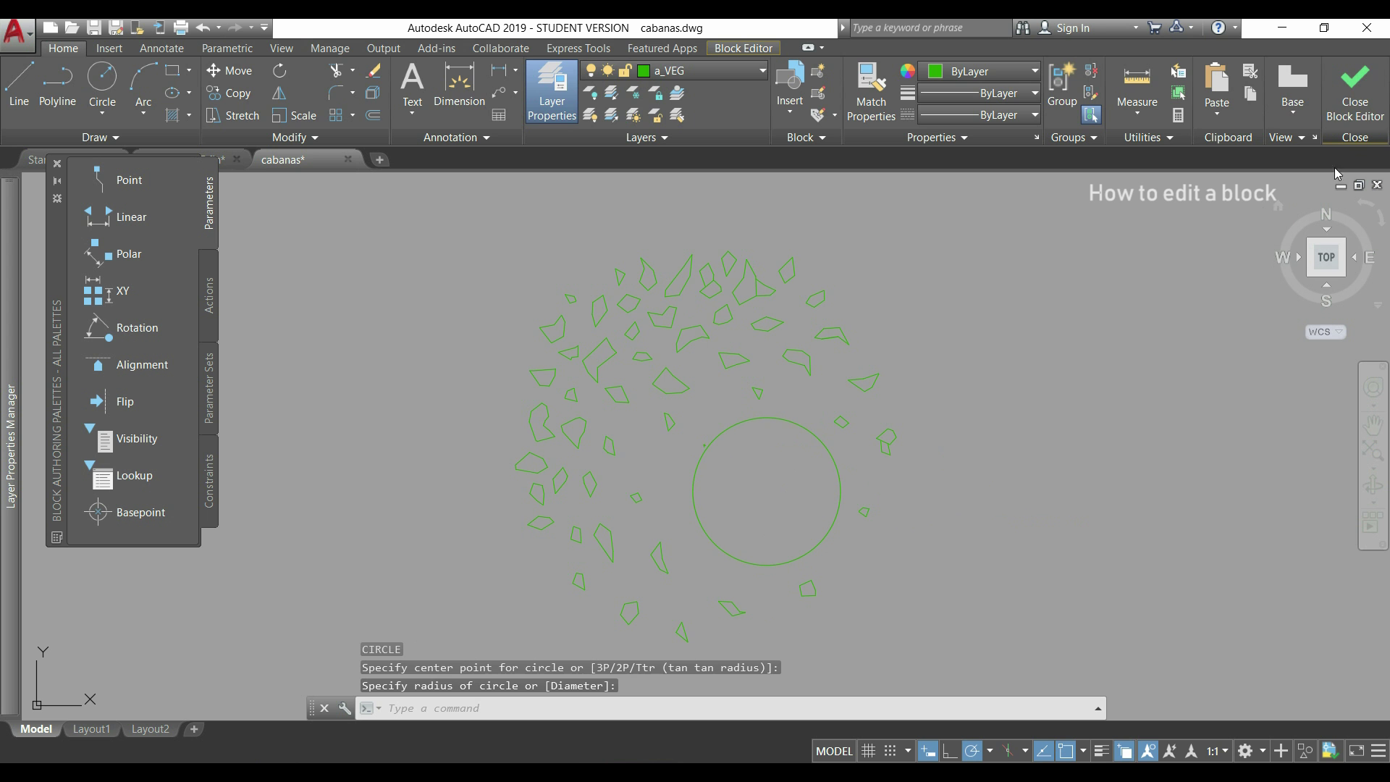
left_click(1364, 92)
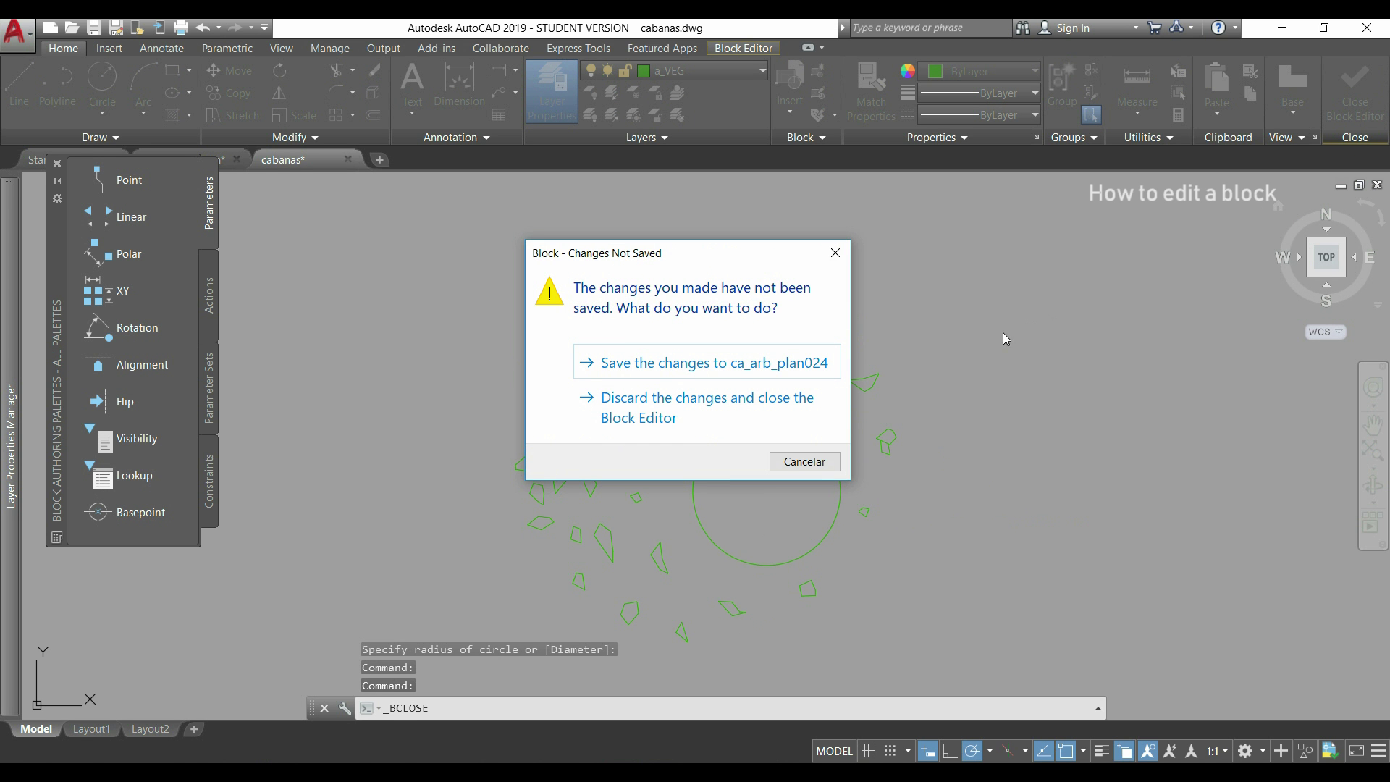
left_click(782, 369)
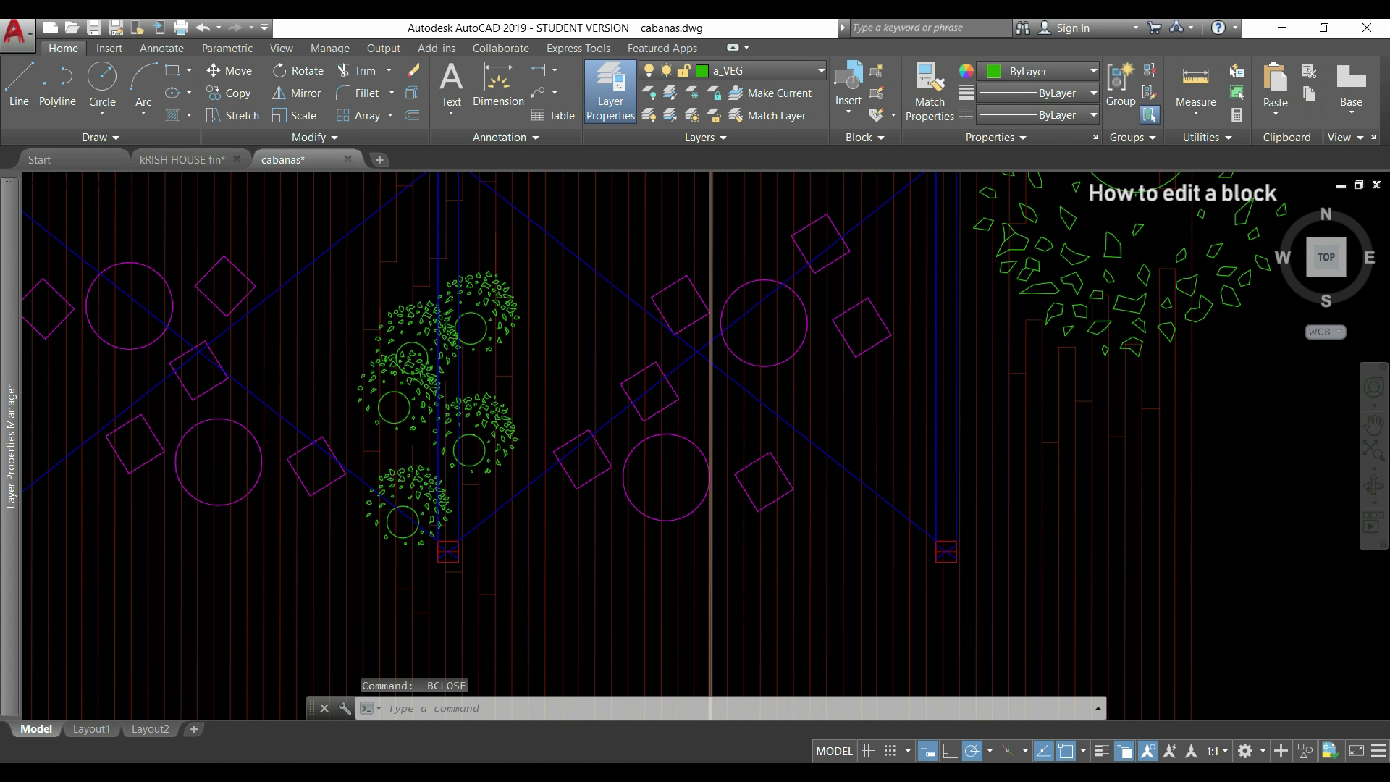
scroll(709, 427, "down", 2)
scroll(1080, 431, "down", 2)
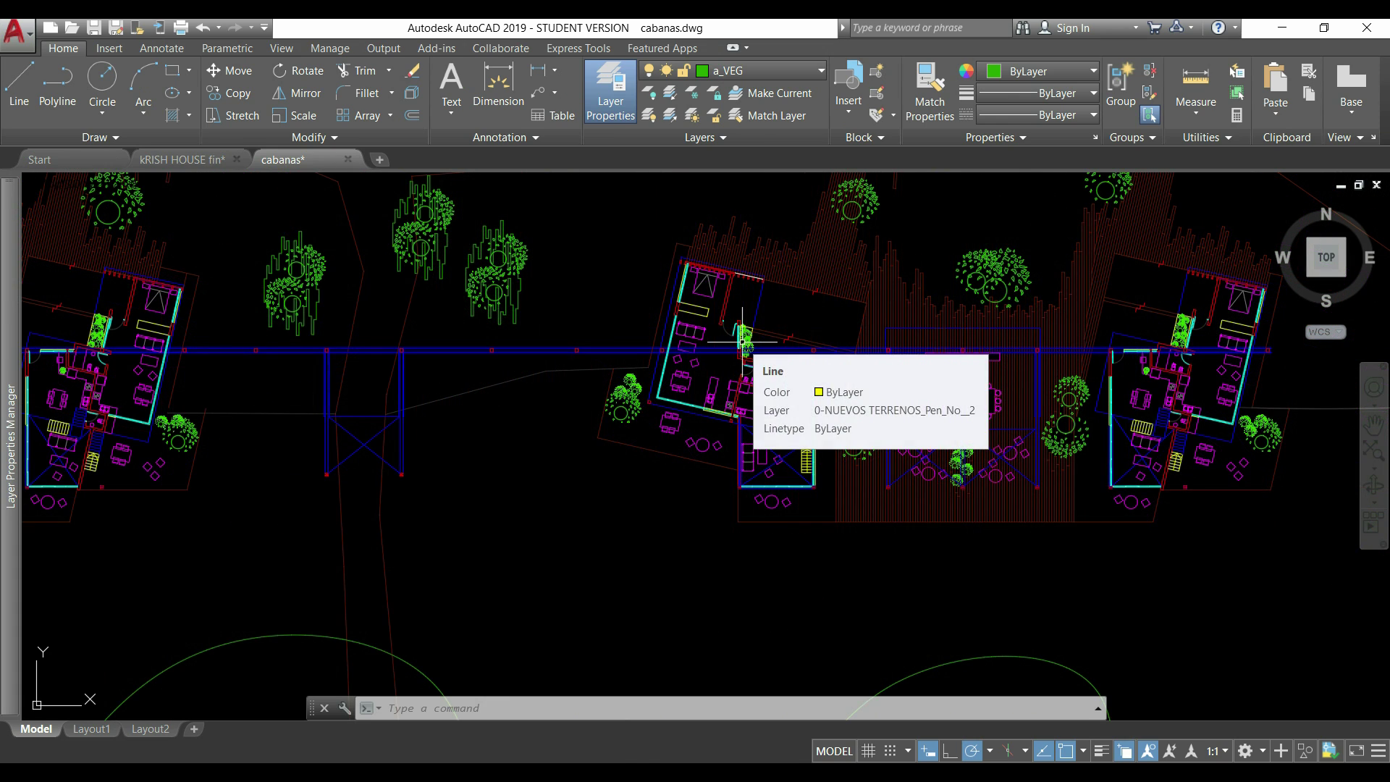
scroll(731, 304, "up", 2)
middle_click_drag(714, 341, 676, 441)
scroll(781, 399, "up", 1)
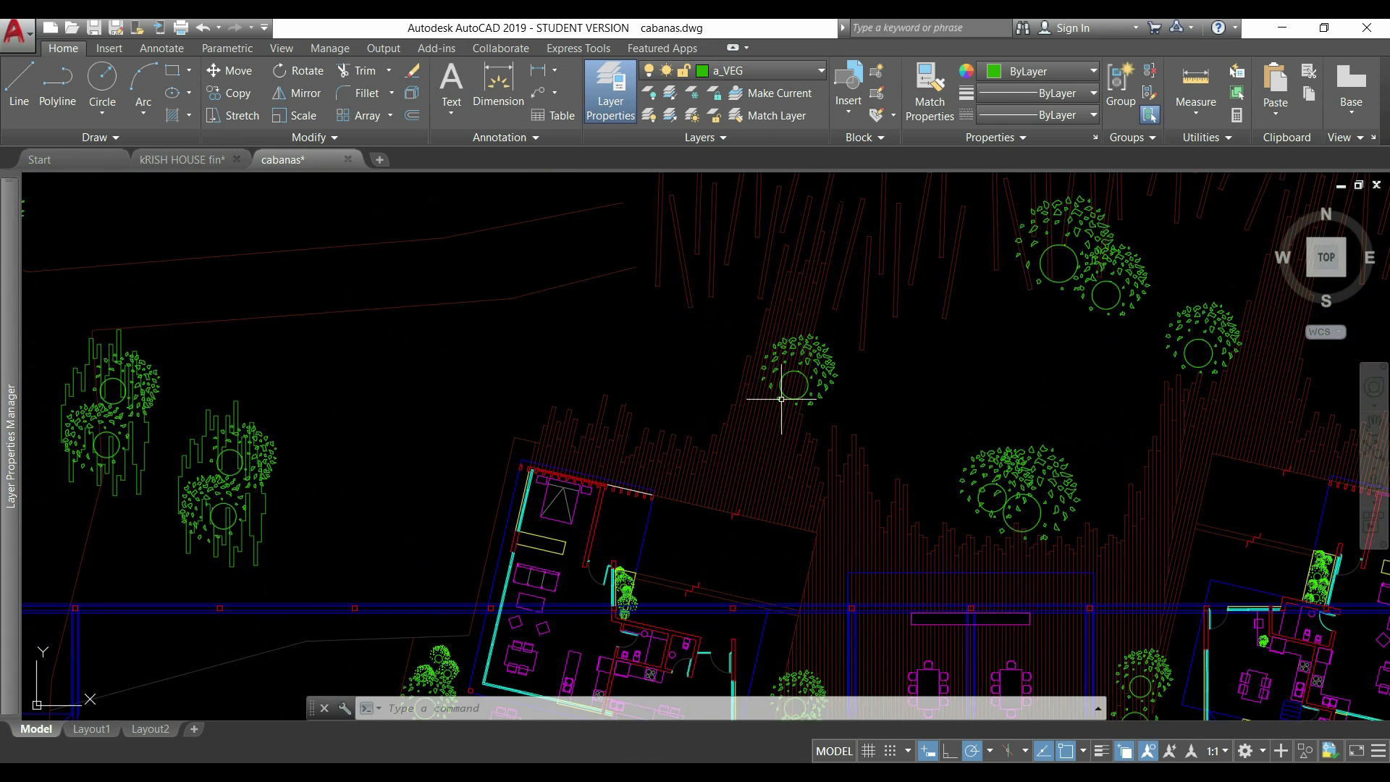
scroll(781, 399, "up", 3)
middle_click_drag(968, 320, 901, 406)
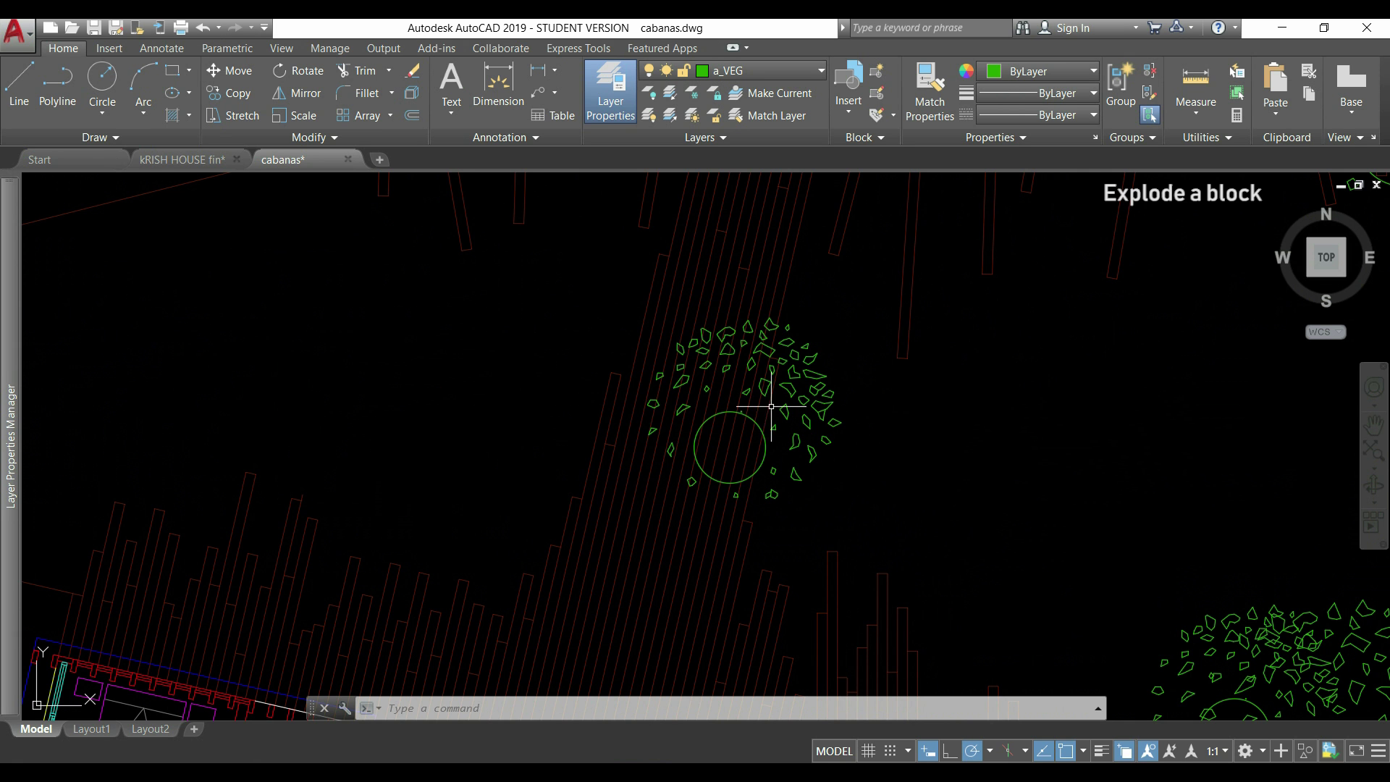
Step: Explode the tree block into separate objects
left_click(411, 94)
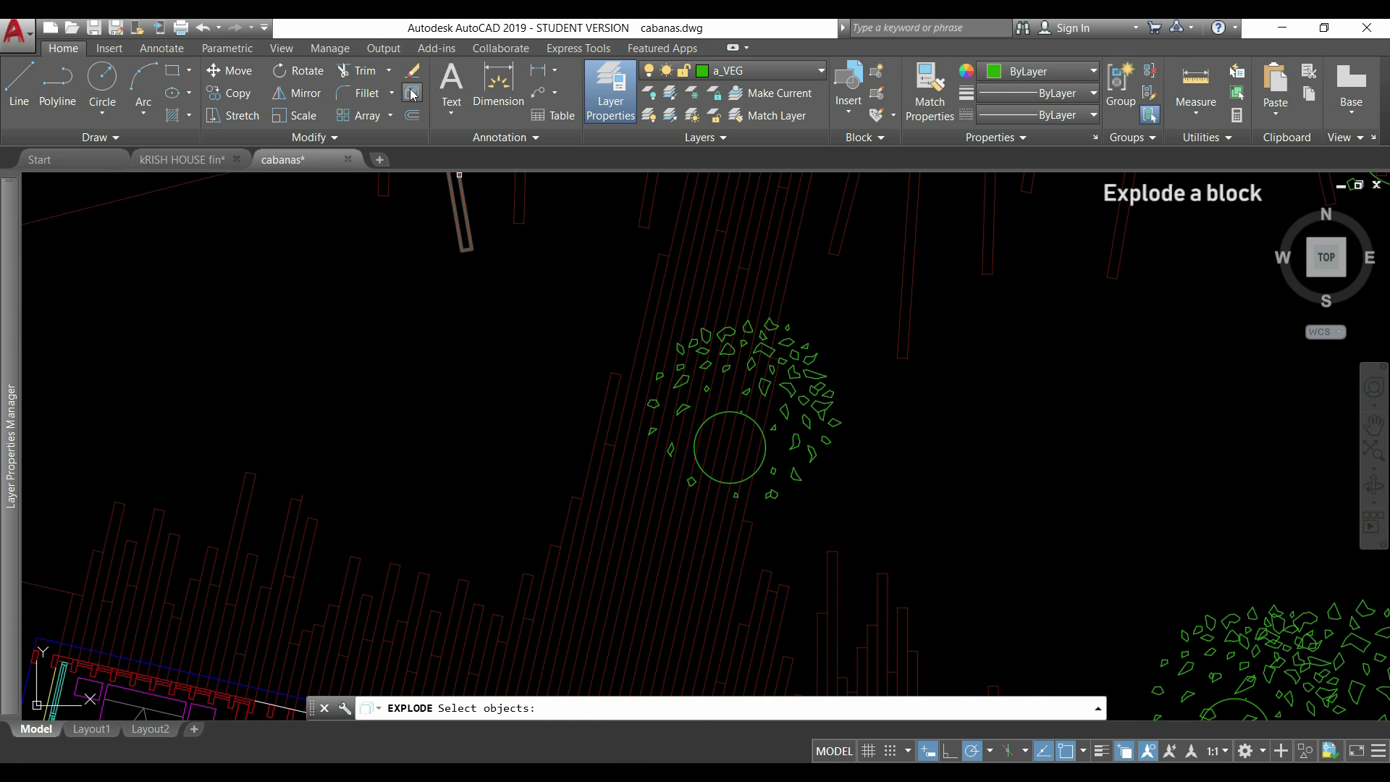
left_click(801, 381)
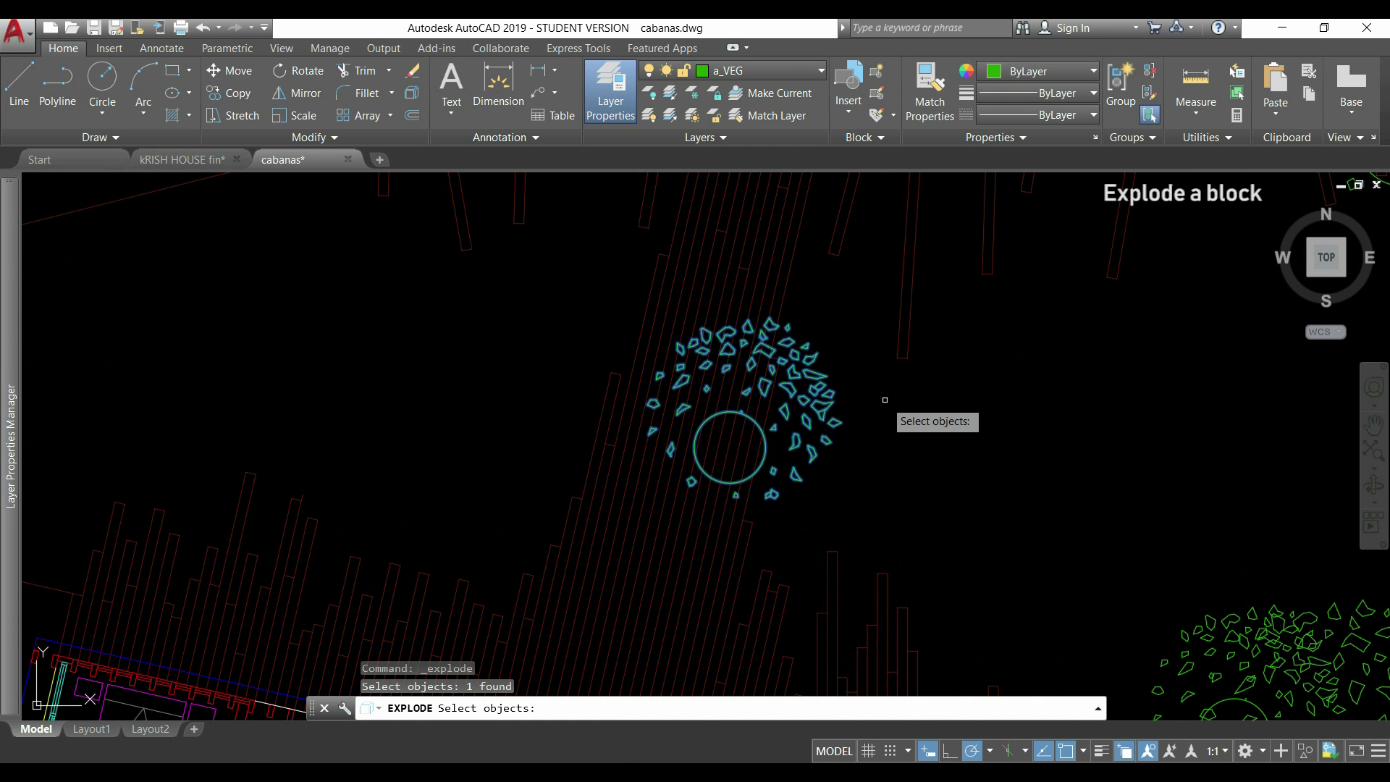
key("Return")
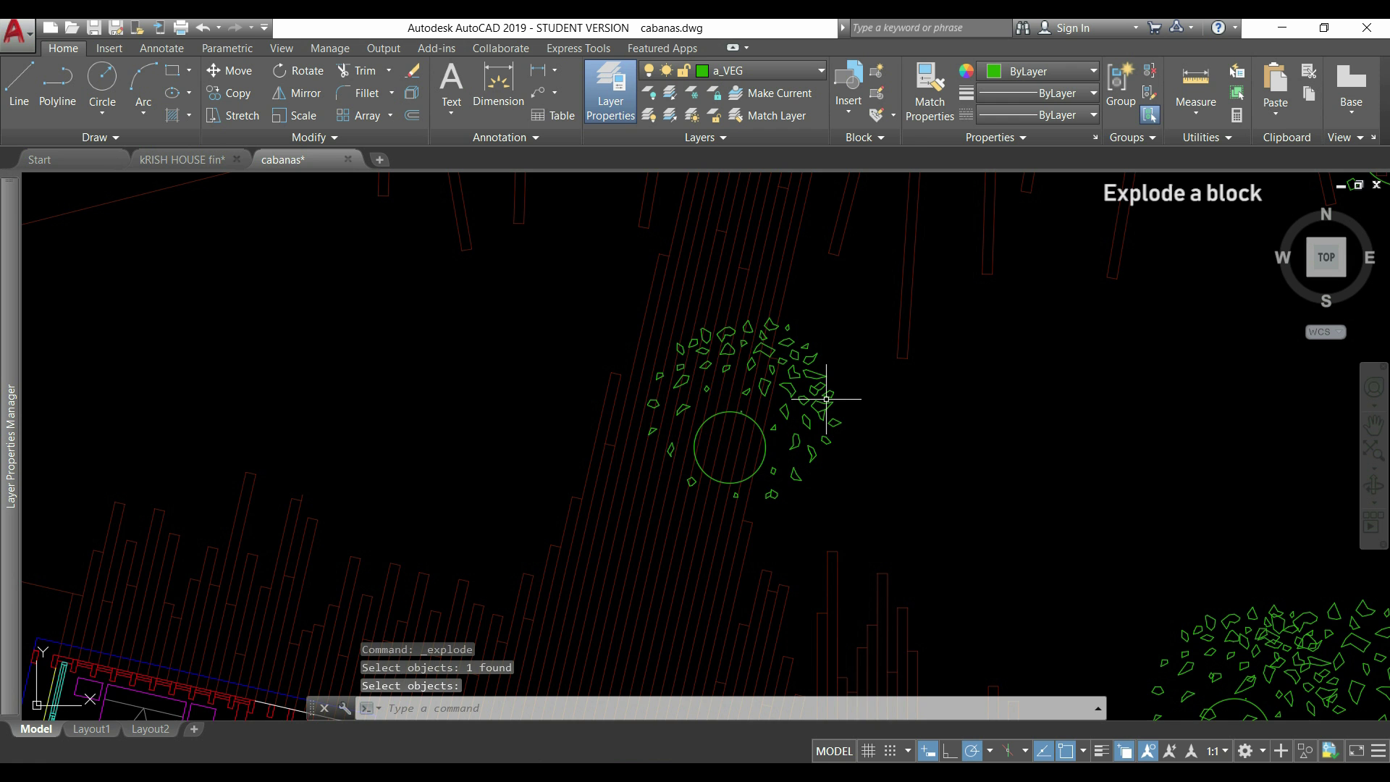
scroll(823, 405, "up", 4)
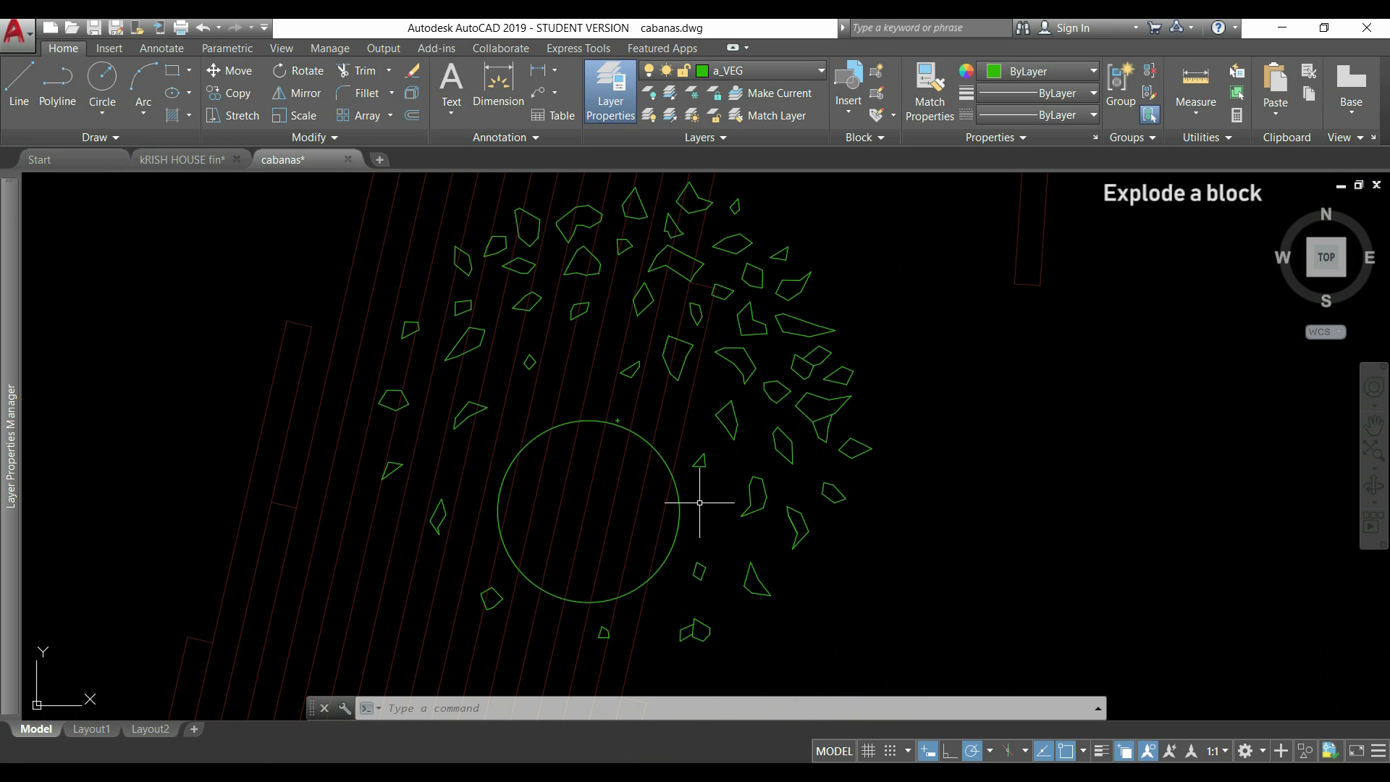
Step: Erase the right-hand cluster of leaf shapes and the large circle
left_click(929, 420)
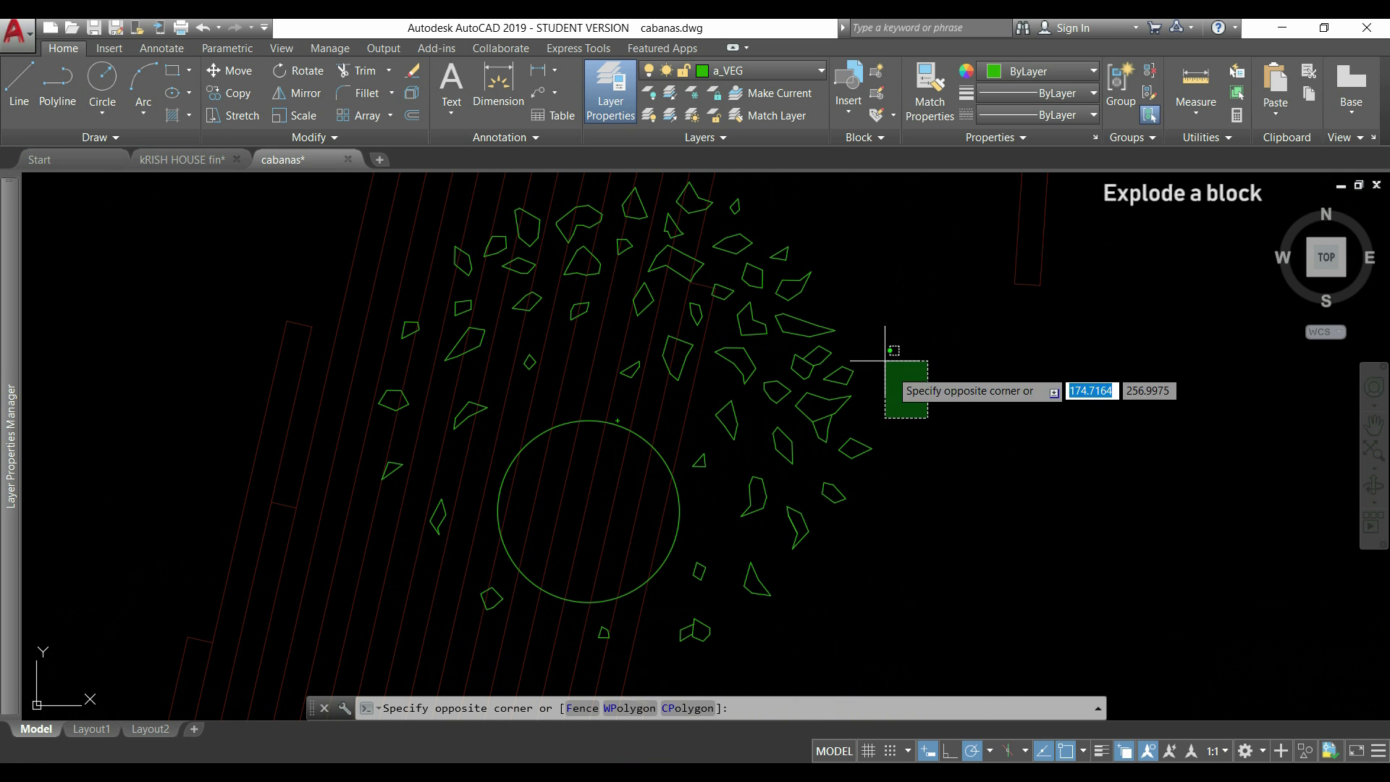
left_click(732, 227)
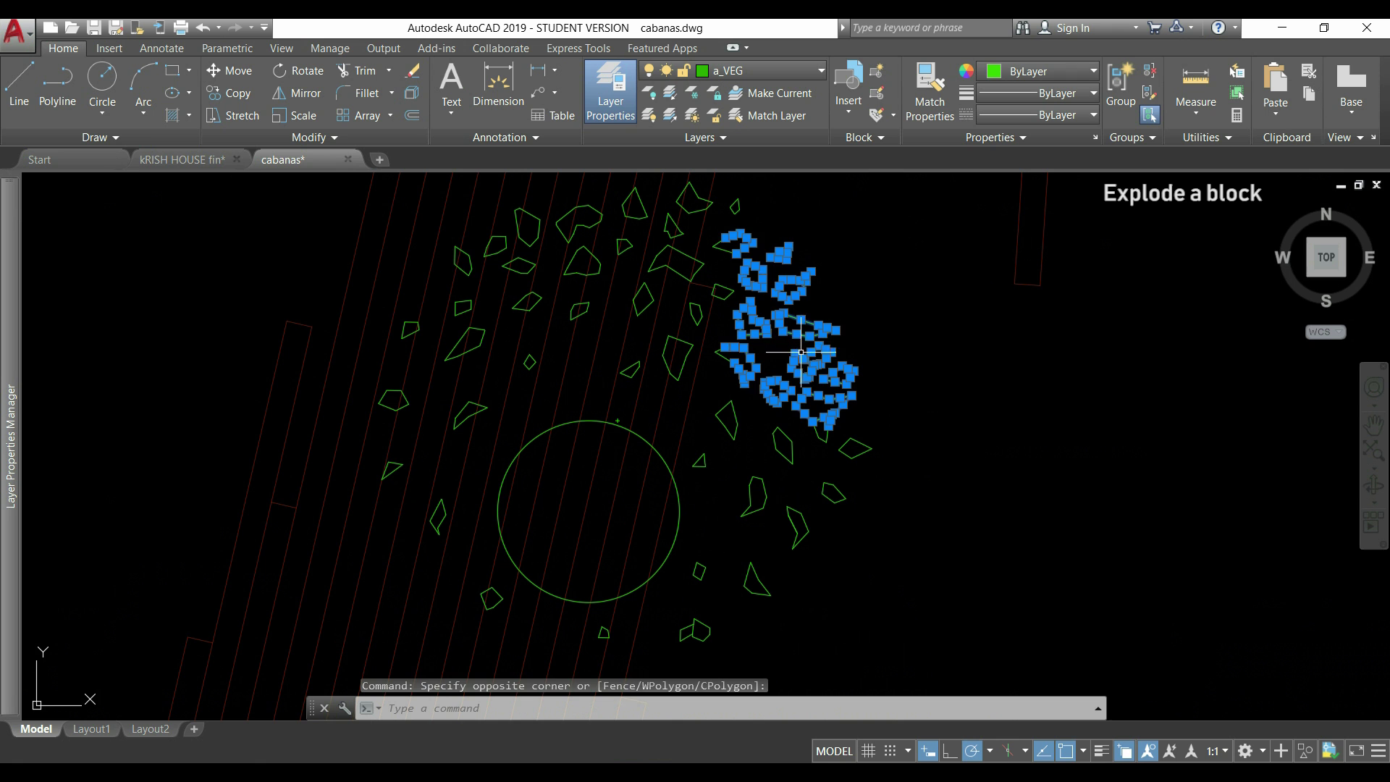
key("Delete")
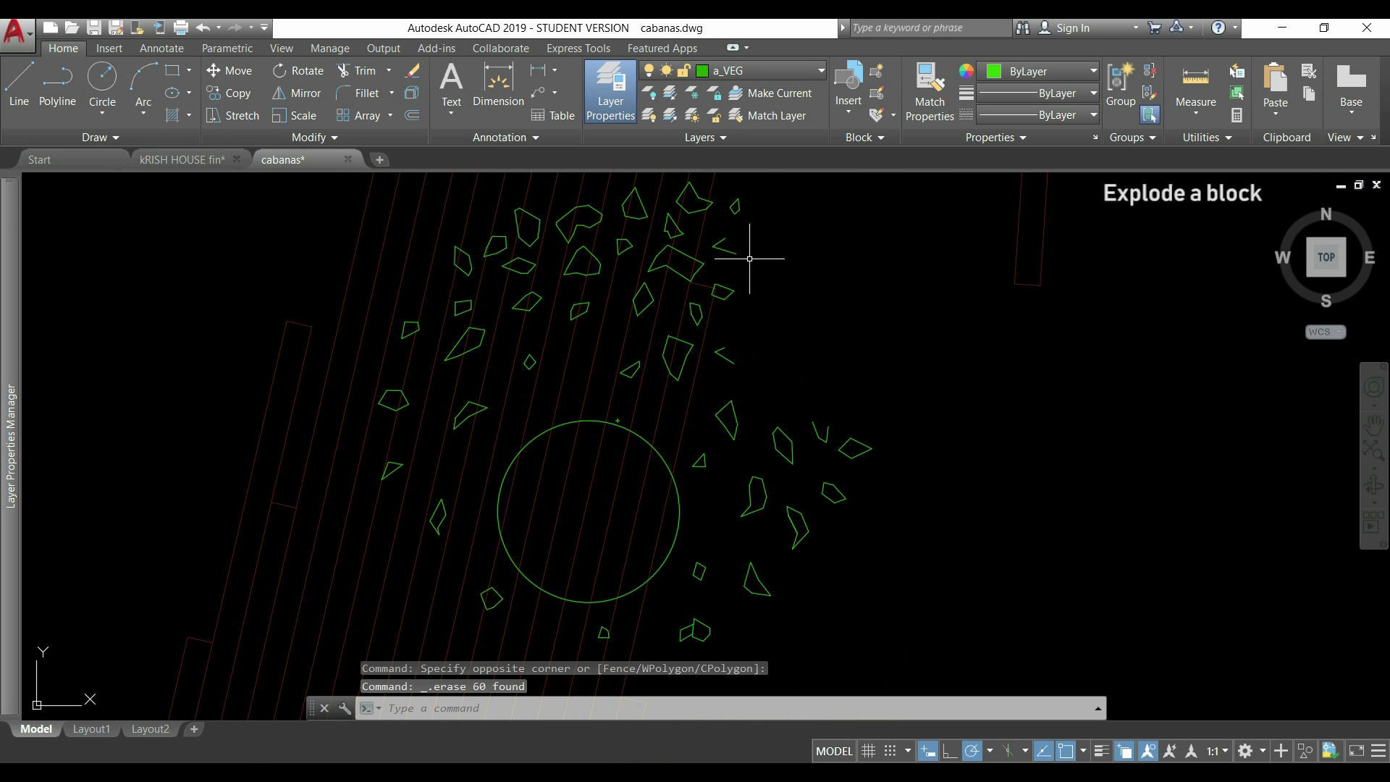
left_click(676, 484)
key("Delete")
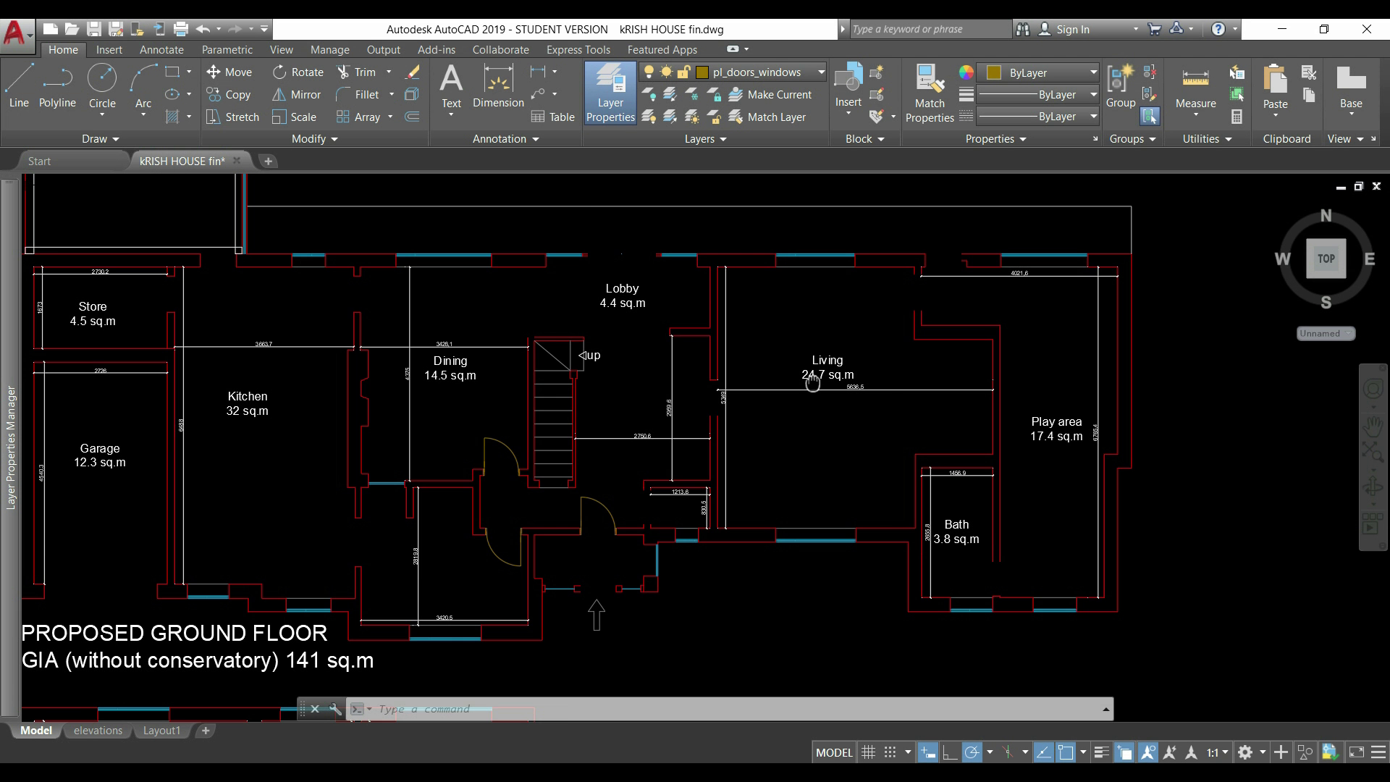
Step: Pan the kRISH HOUSE fin plan and browse the Insert block gallery
middle_click_drag(813, 382, 789, 296)
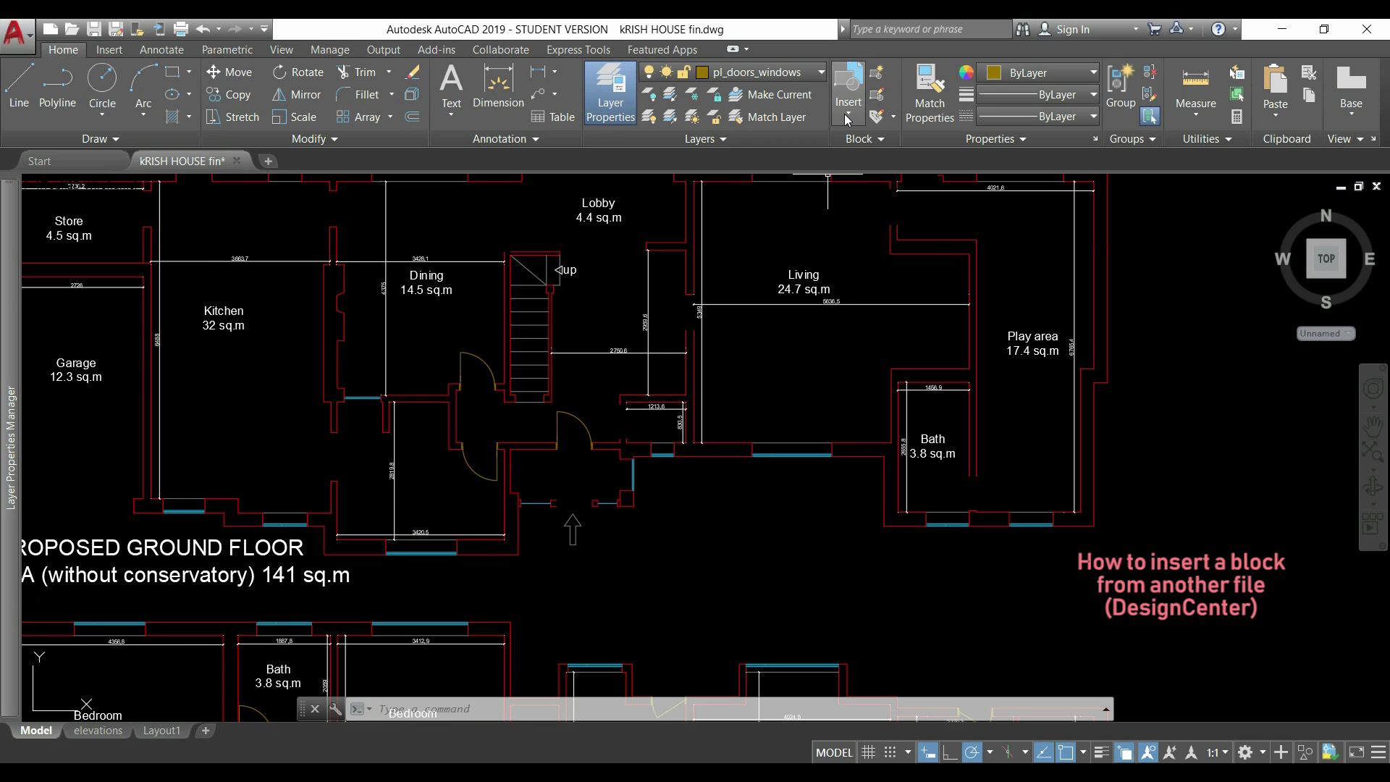
left_click(847, 117)
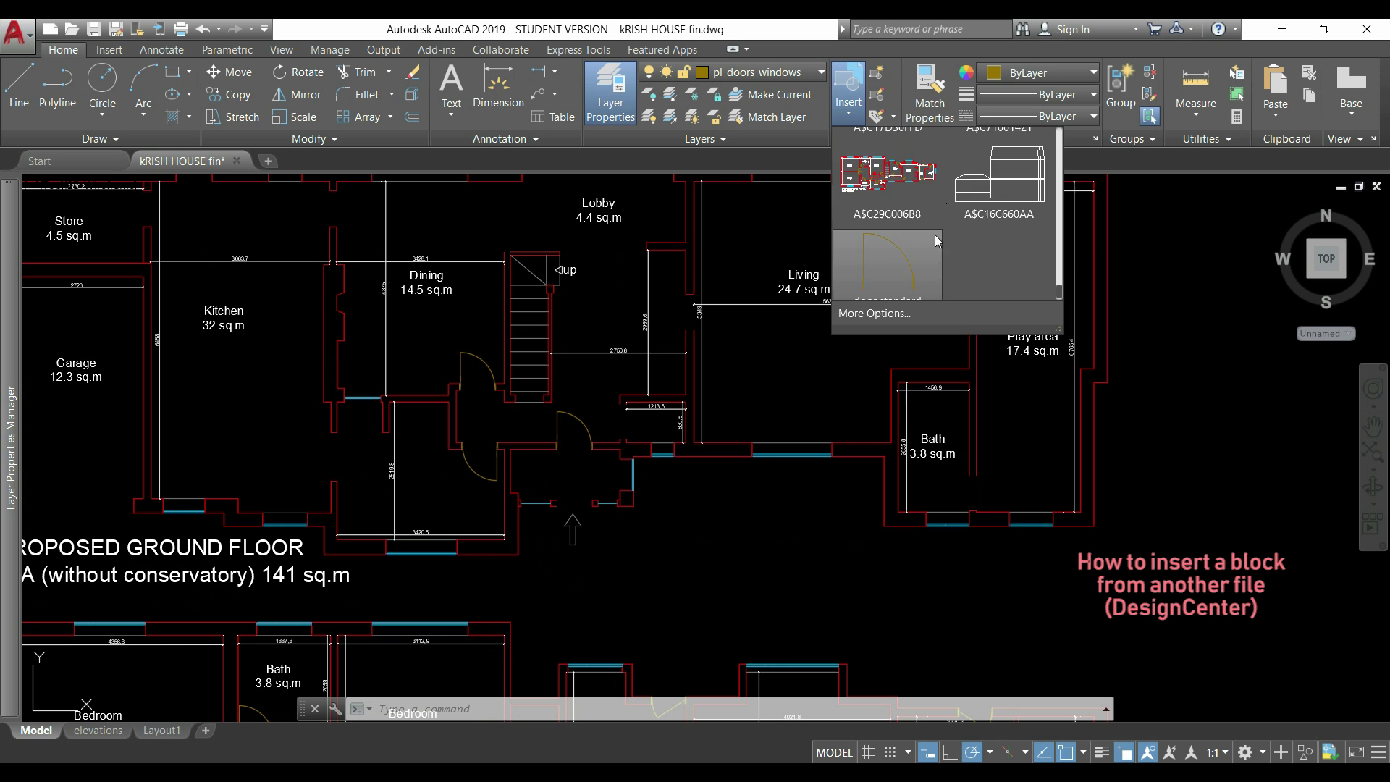
scroll(937, 241, "up", 6)
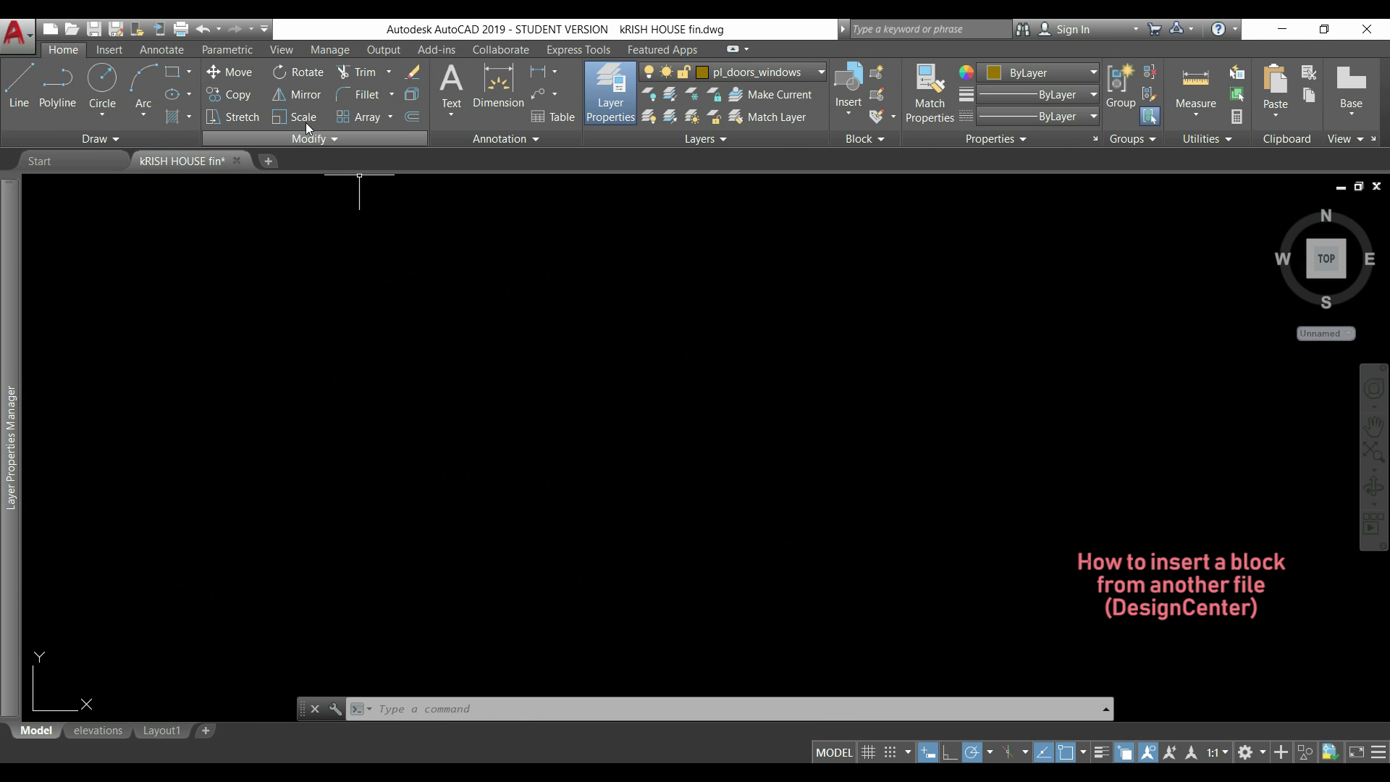
Step: Open DesignCenter from the View tab and browse CAD Drawings to list measure2.dwg's contents
left_click(286, 52)
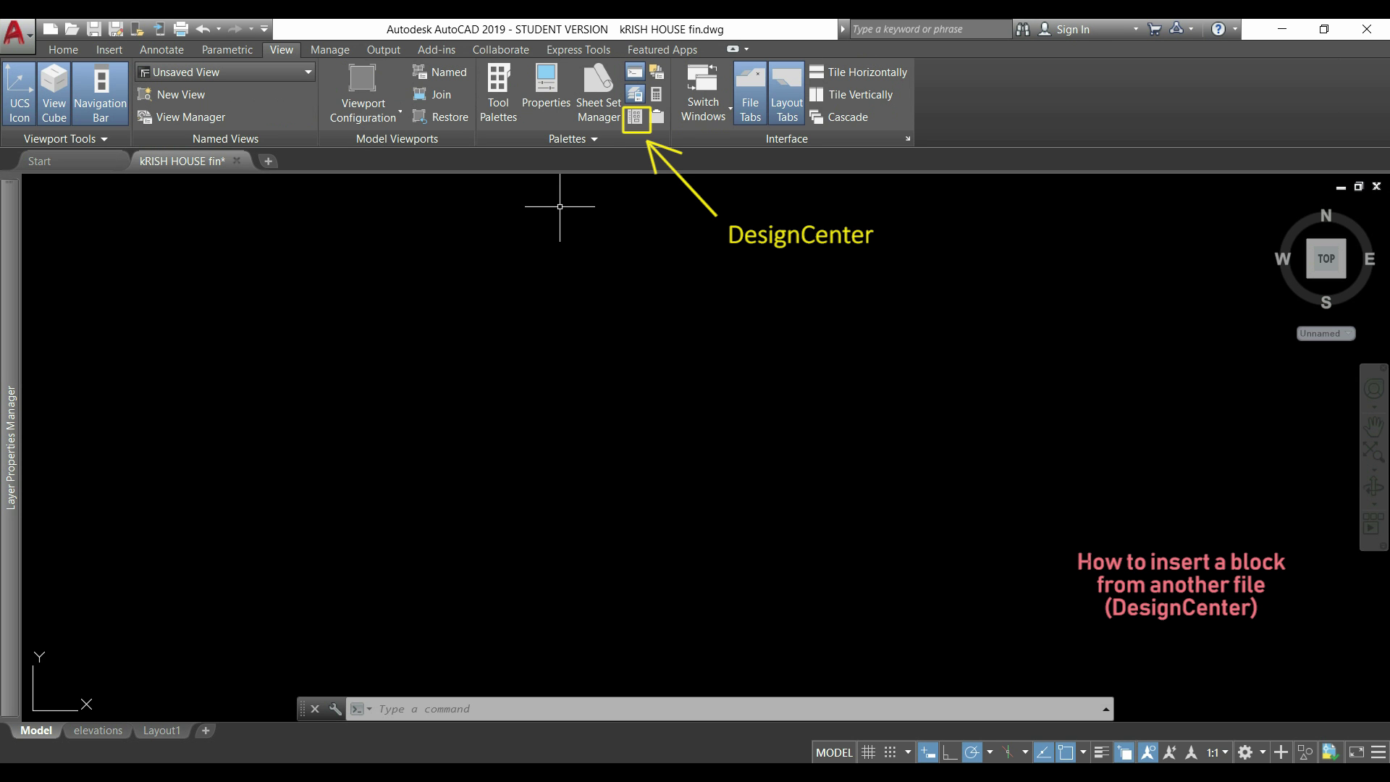
left_click(634, 117)
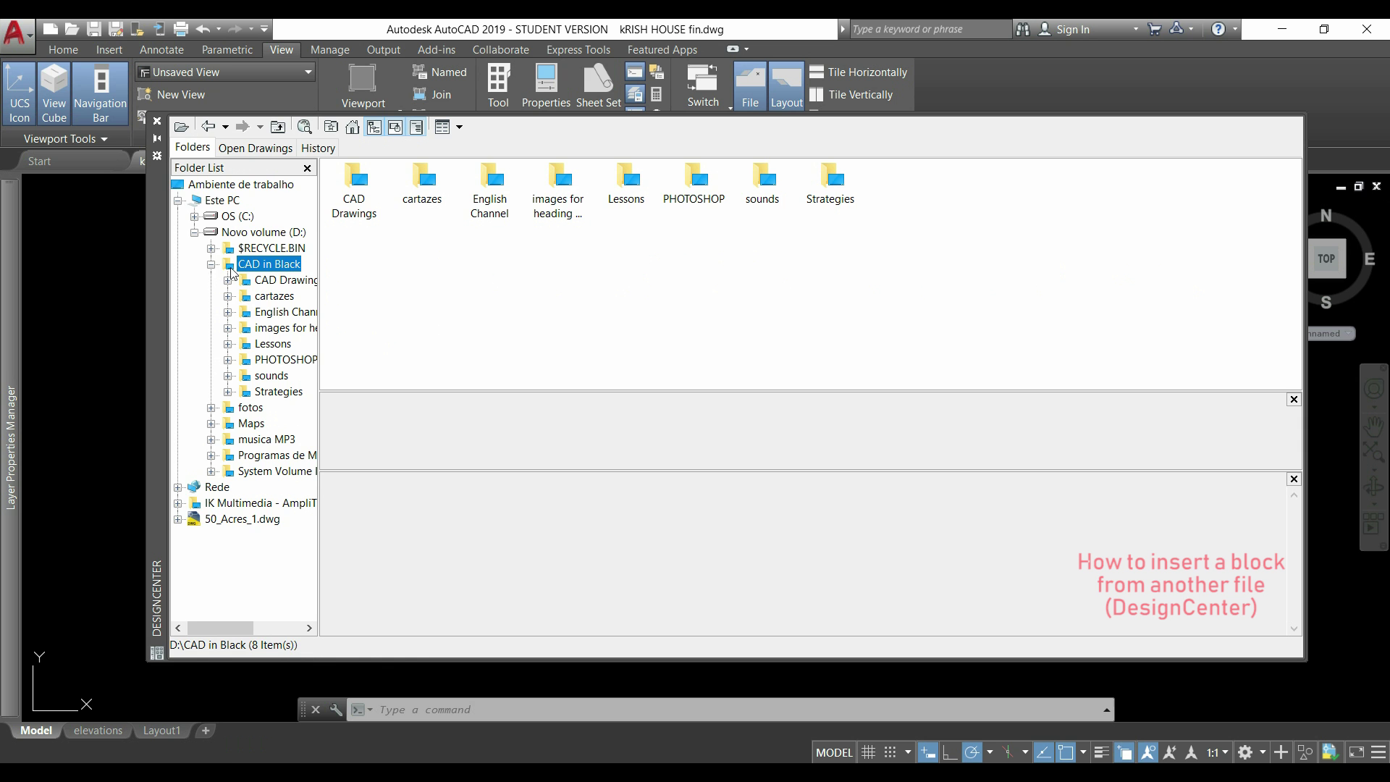
left_click(270, 280)
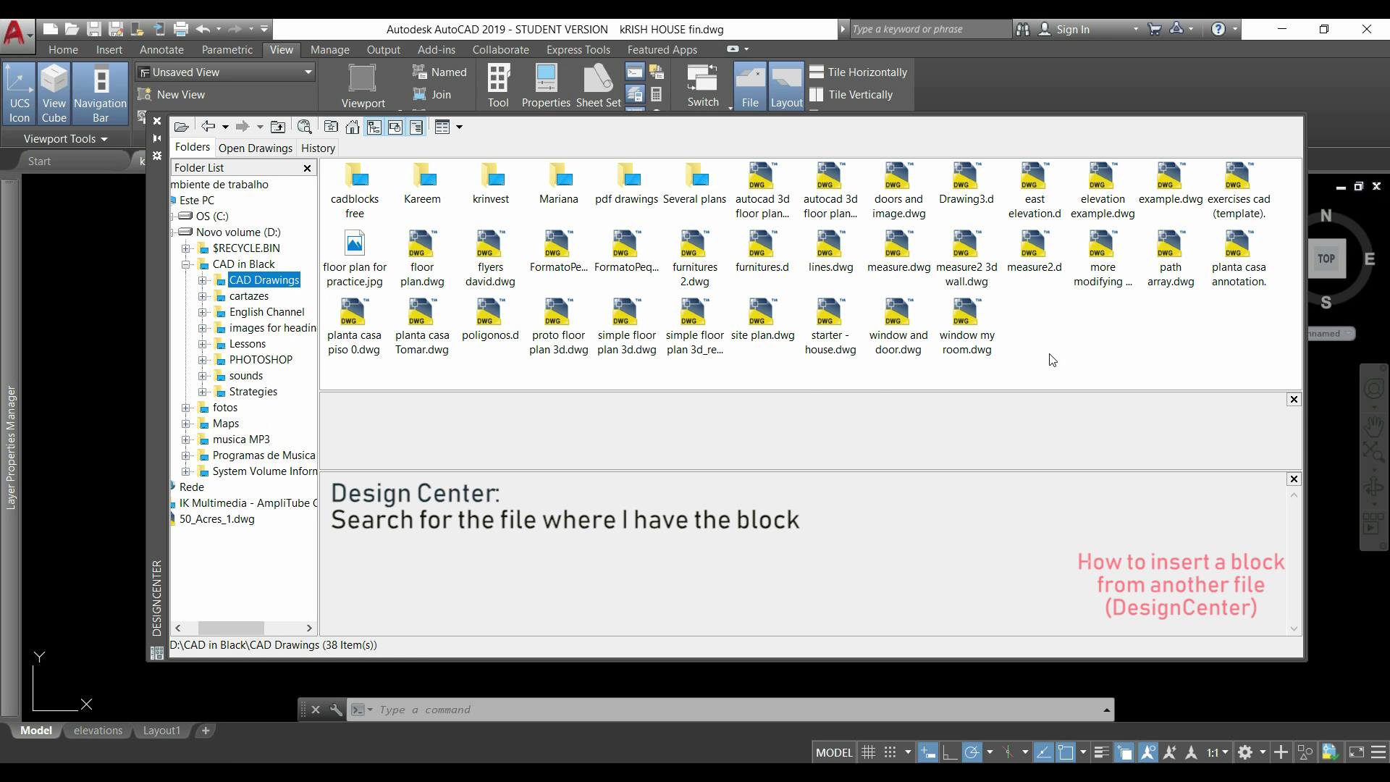
left_click(1033, 254)
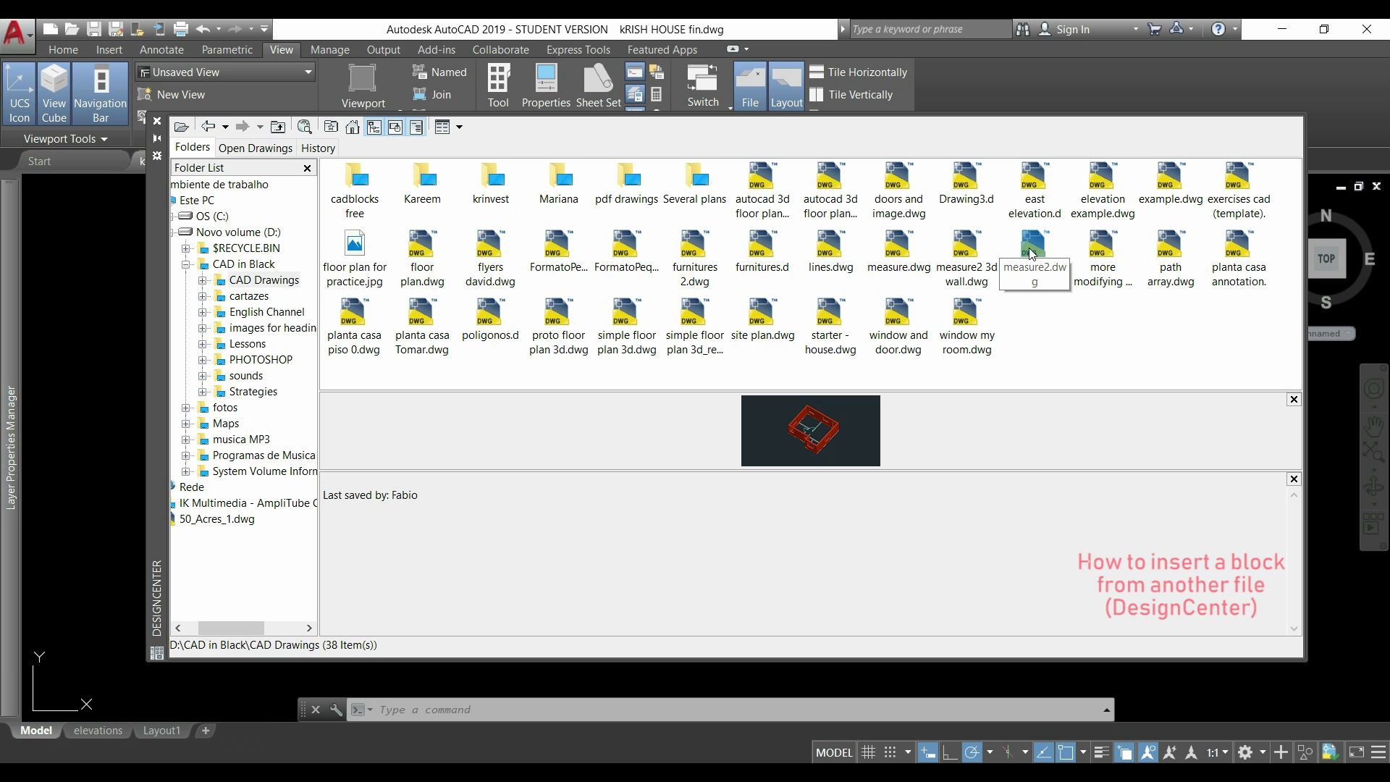
double_click(1033, 253)
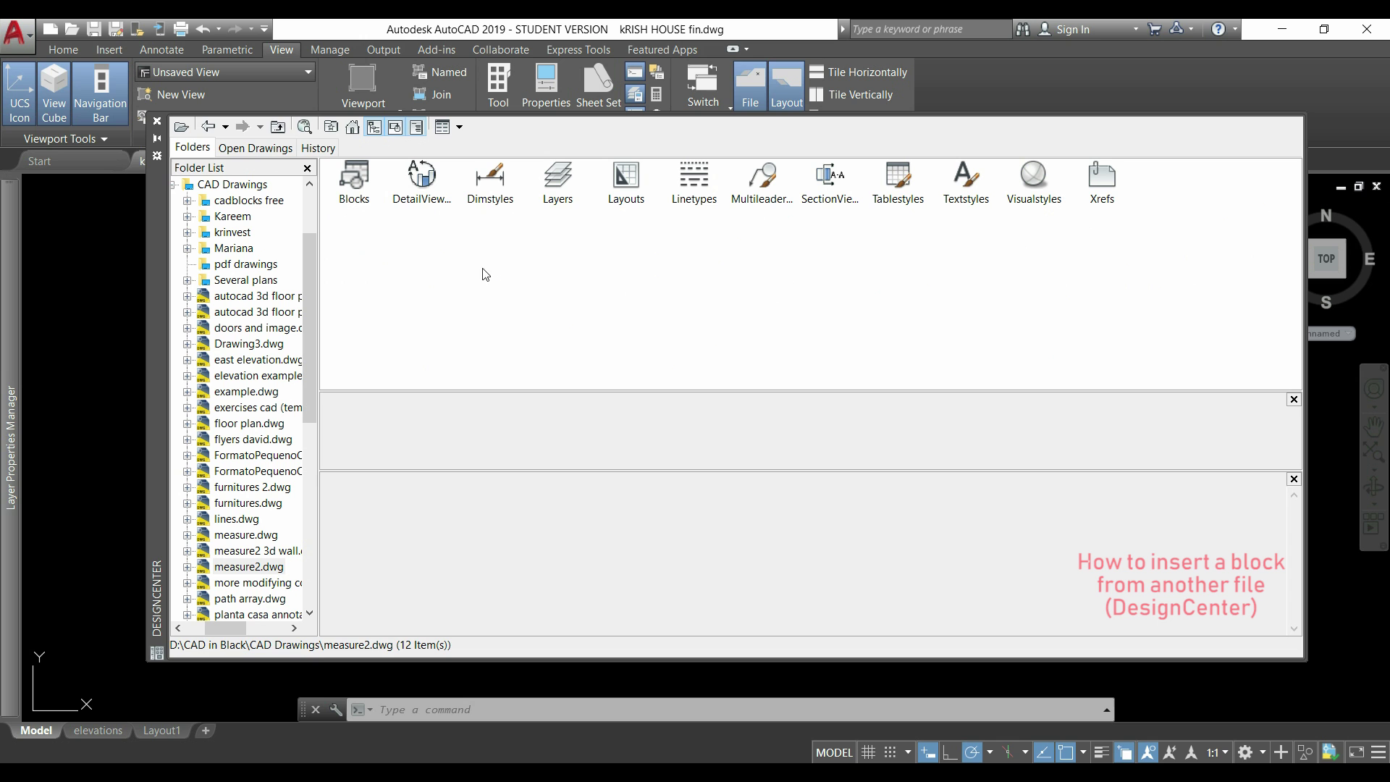
Step: Insert the window 900 block from measure2.dwg's Blocks with default settings, then move DesignCenter aside
double_click(354, 180)
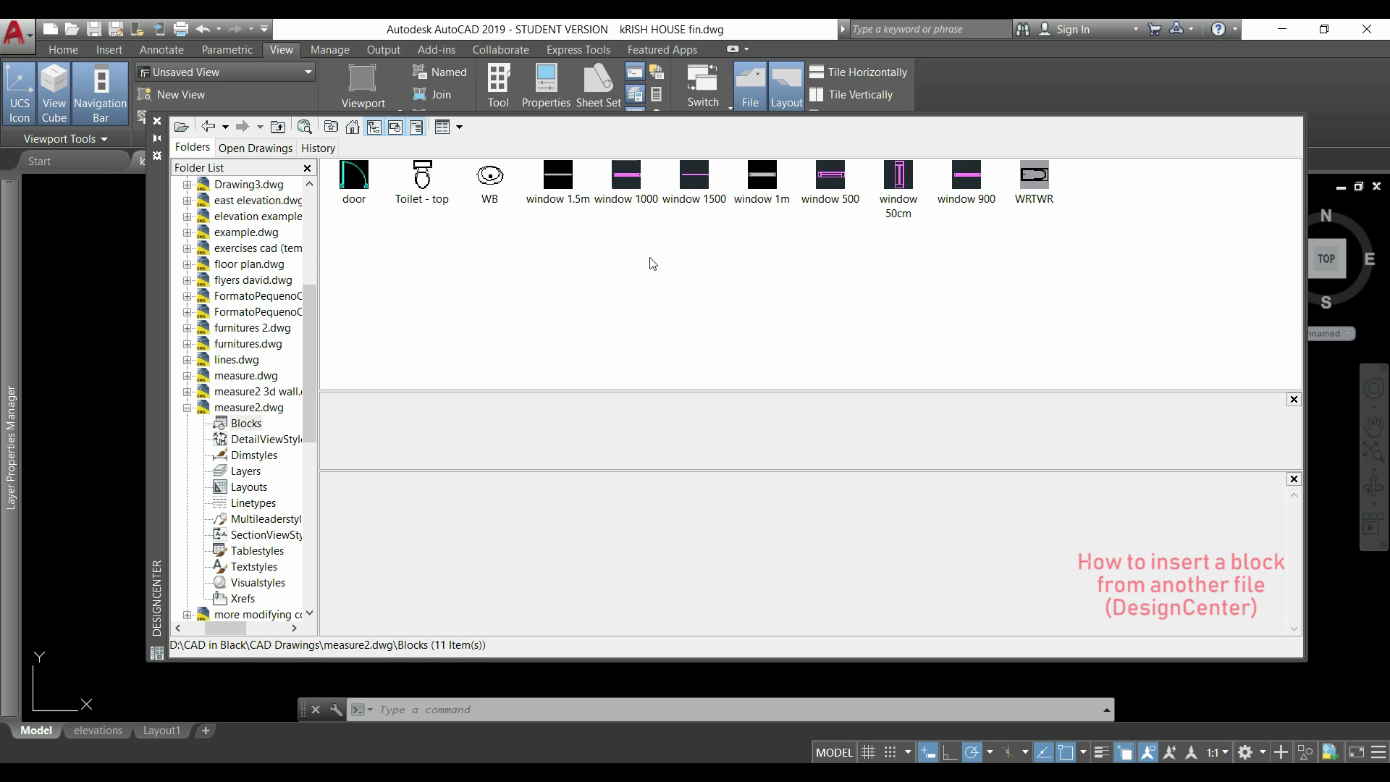
left_click(968, 186)
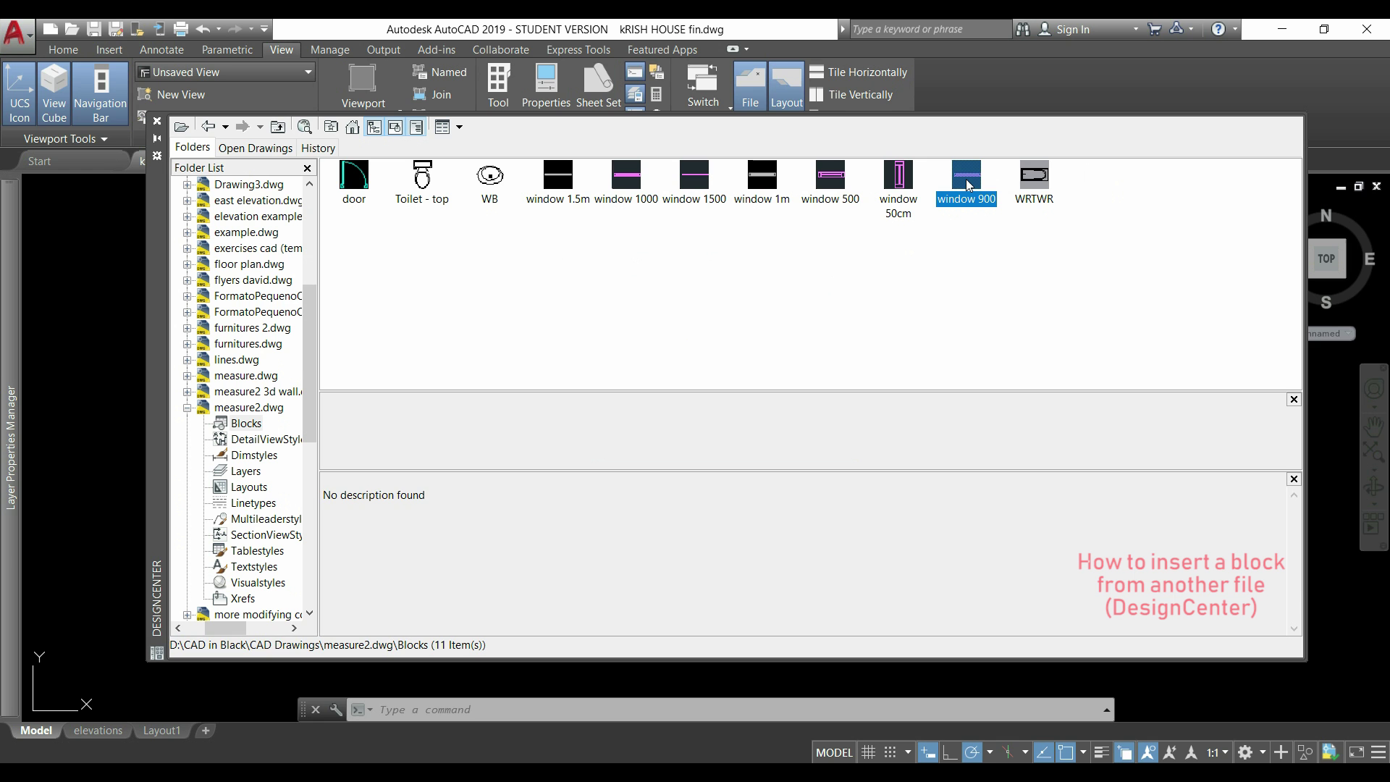
double_click(968, 186)
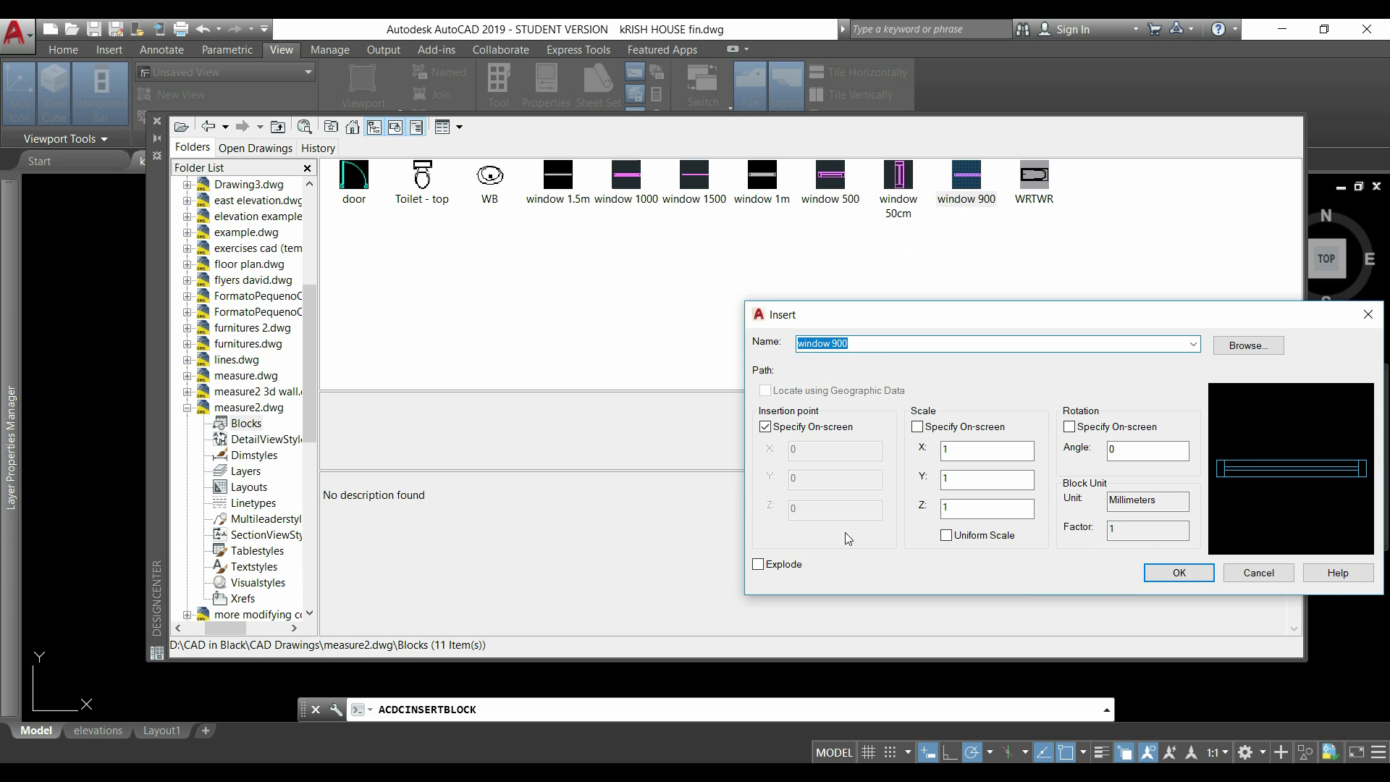
left_click(1193, 577)
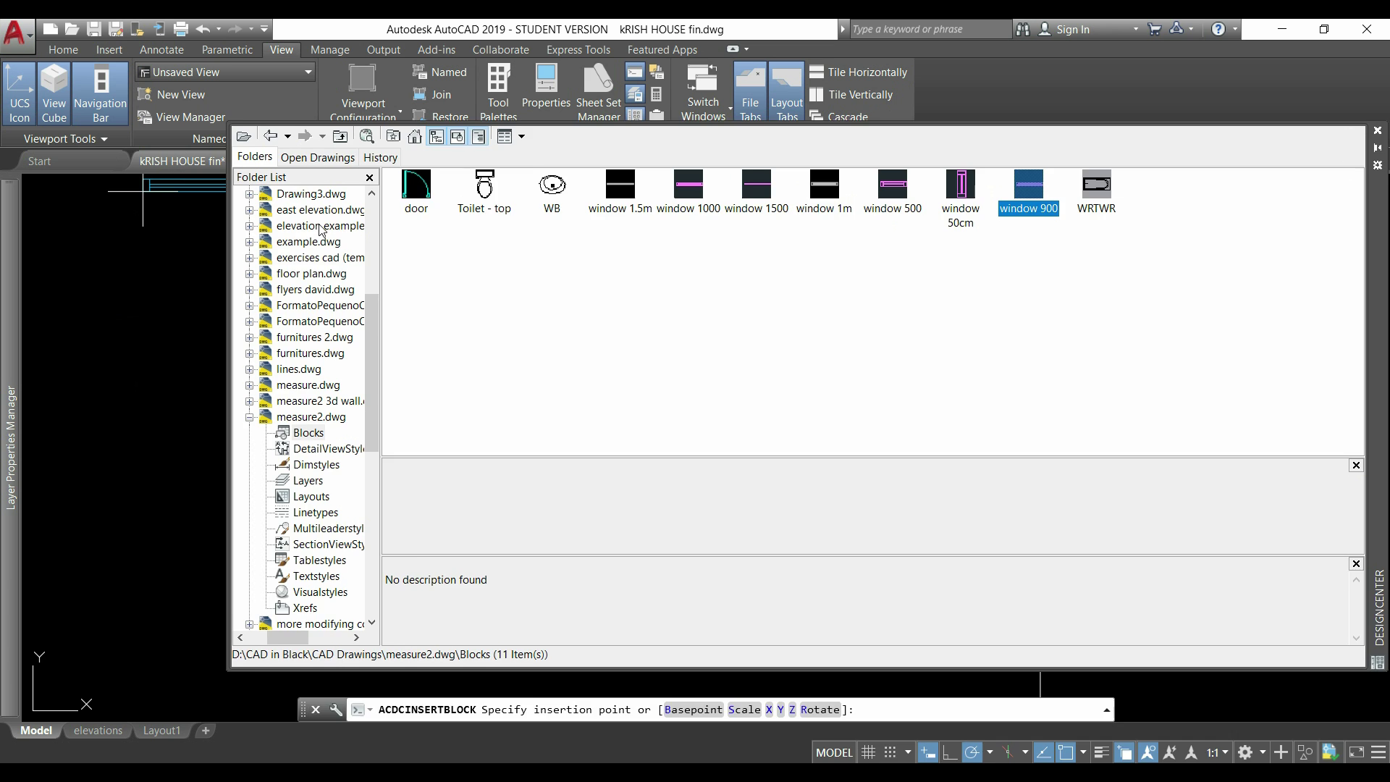
mouse_move(561, 131)
left_mouse_down()
mouse_move(719, 459)
mouse_move(641, 591)
left_mouse_up()
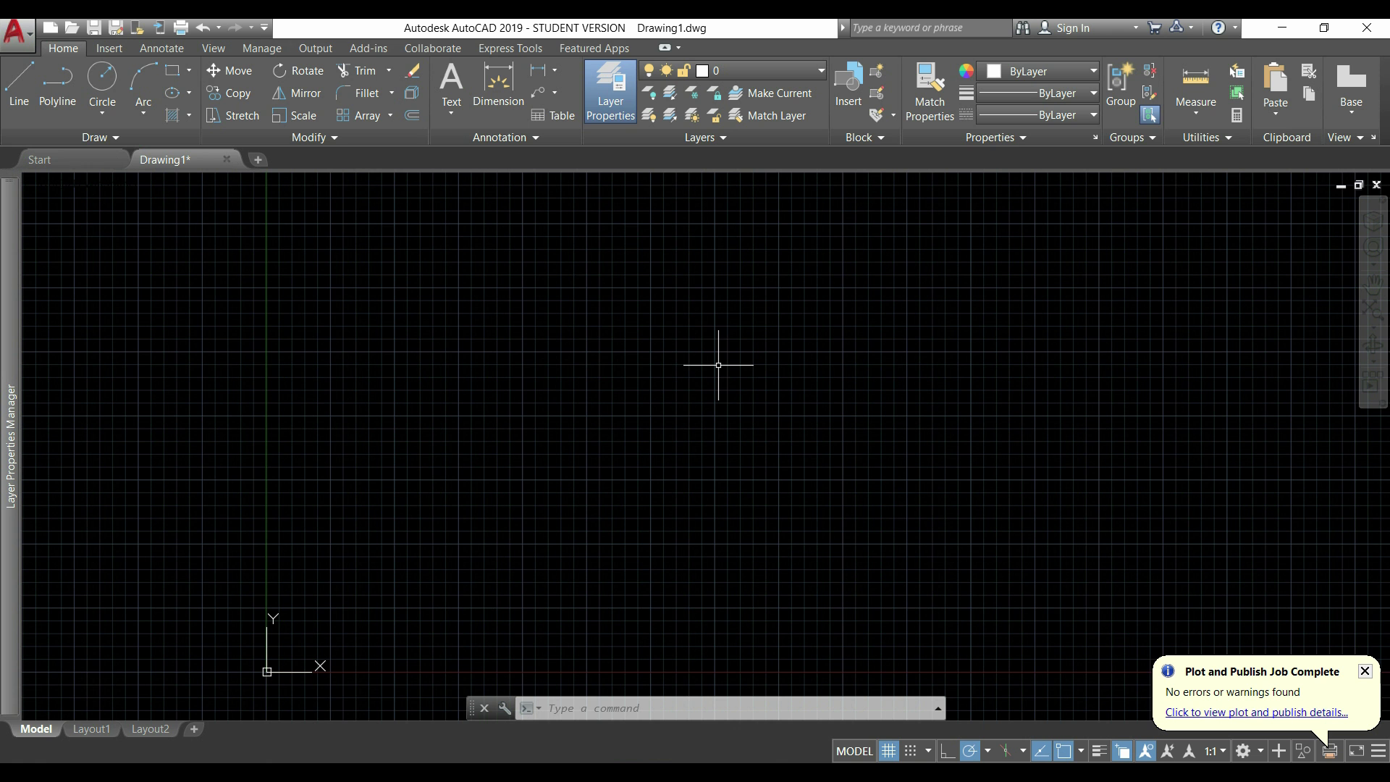
Step: Start a PDF Import from the Insert tab and open simple floor plan.pdf
left_click(118, 54)
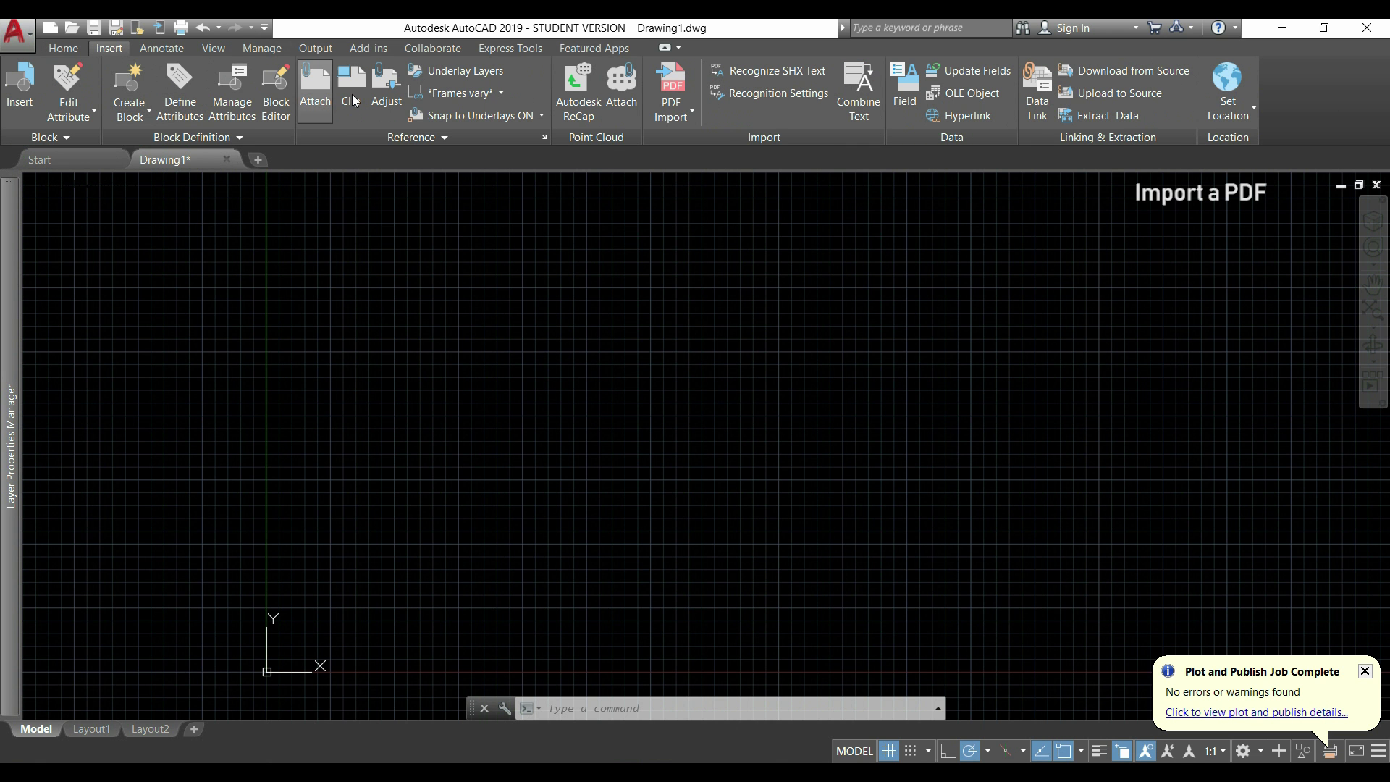
left_click(686, 112)
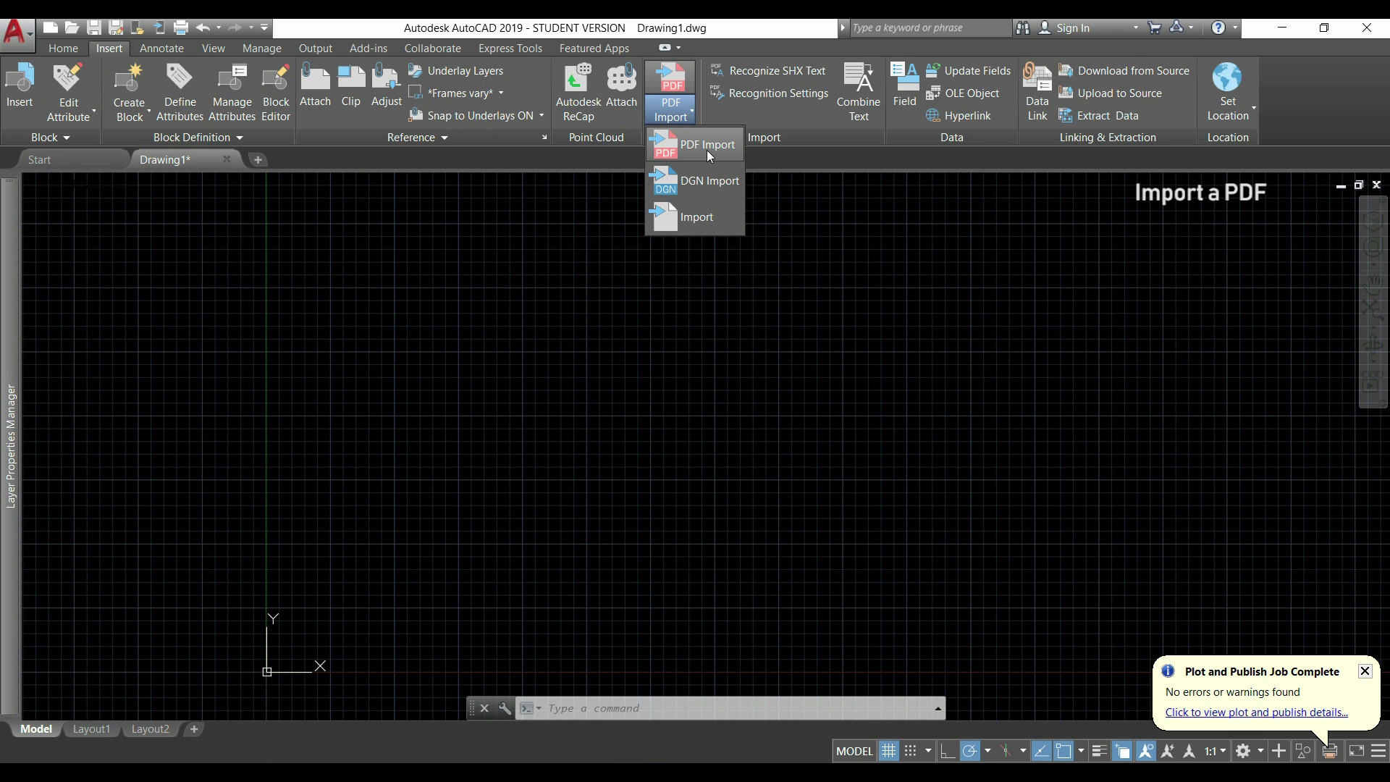
left_click(706, 150)
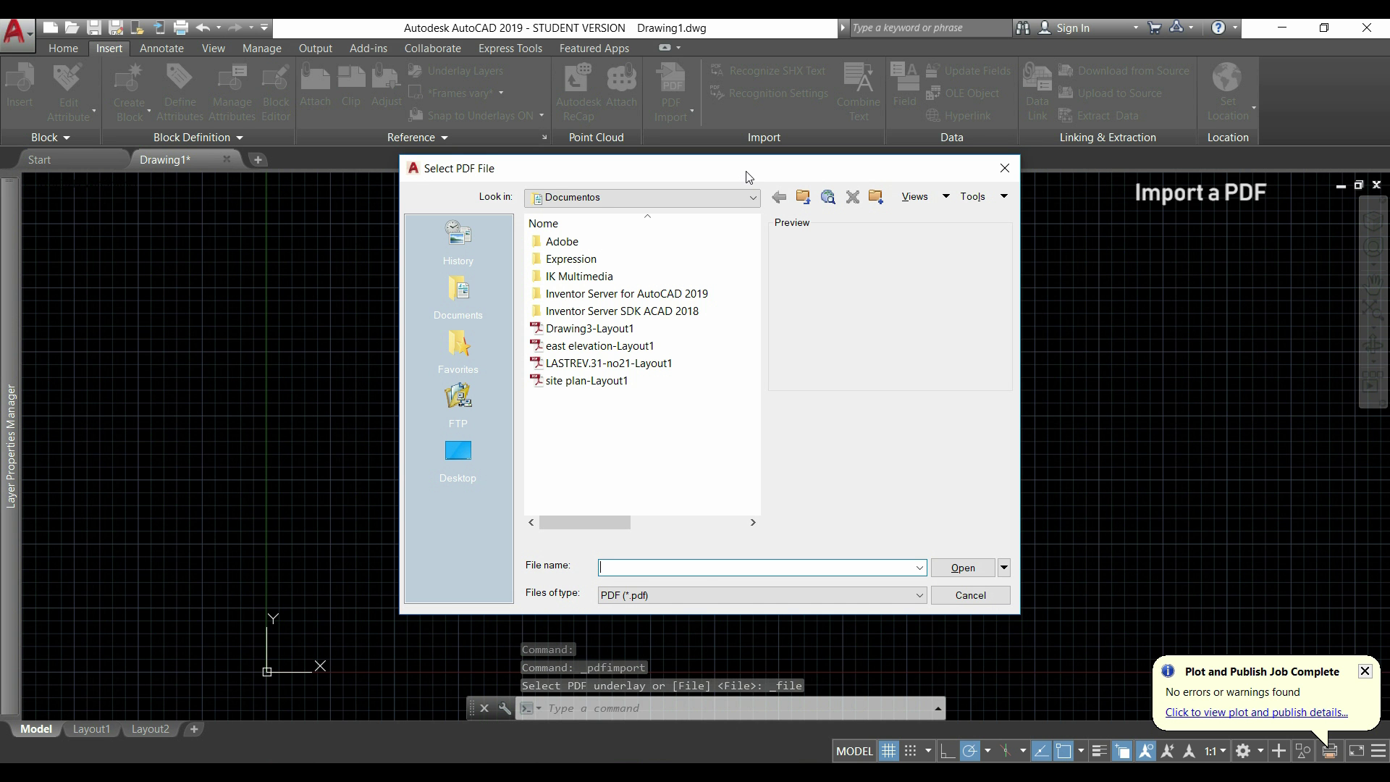
left_click_drag(738, 179, 817, 157)
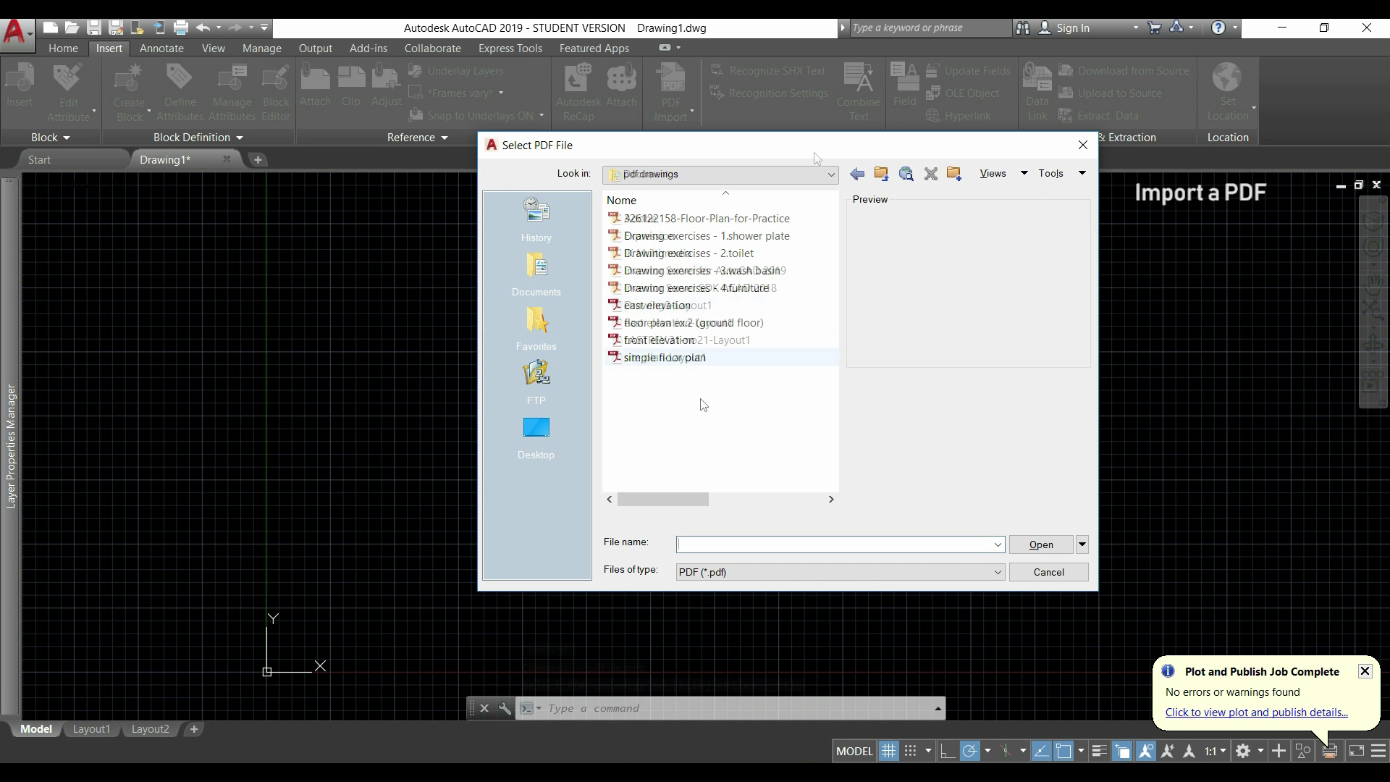
left_click(694, 359)
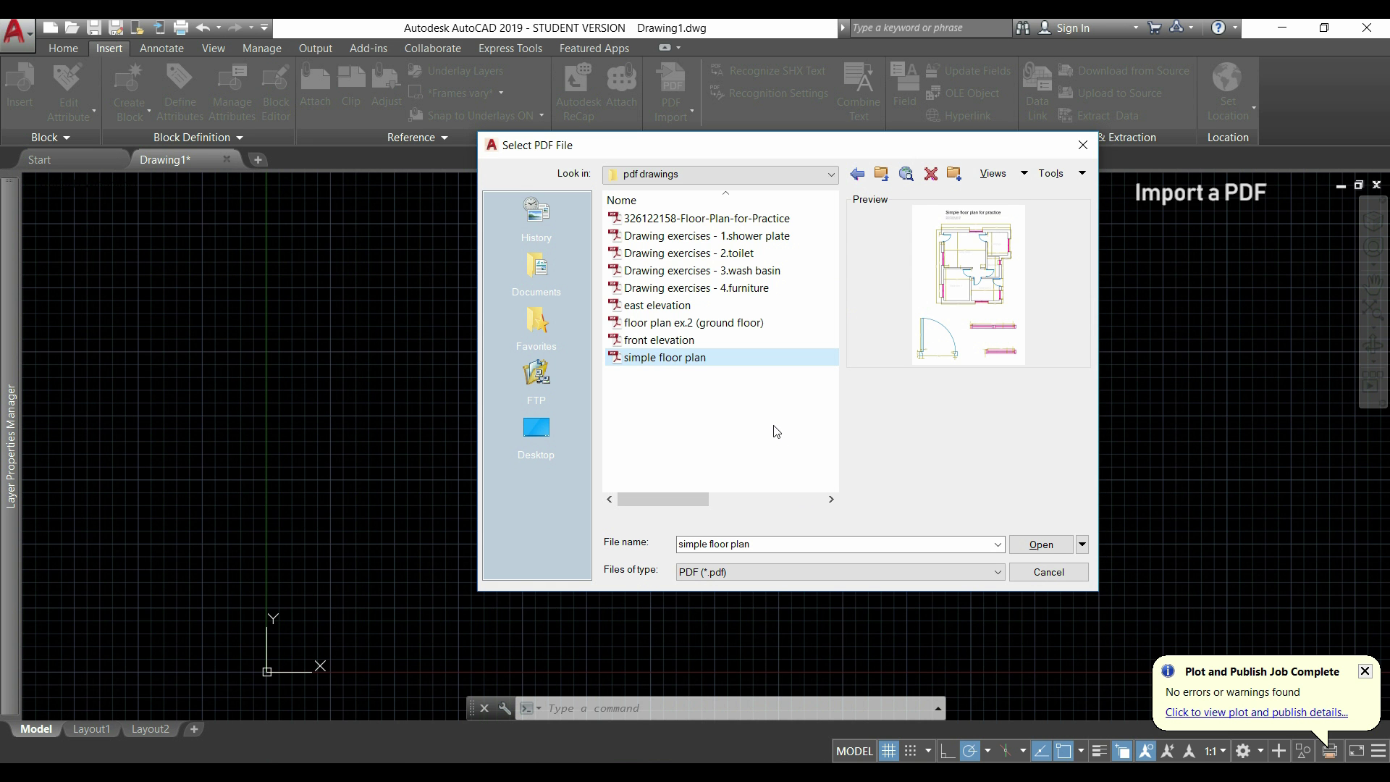
left_click(1041, 545)
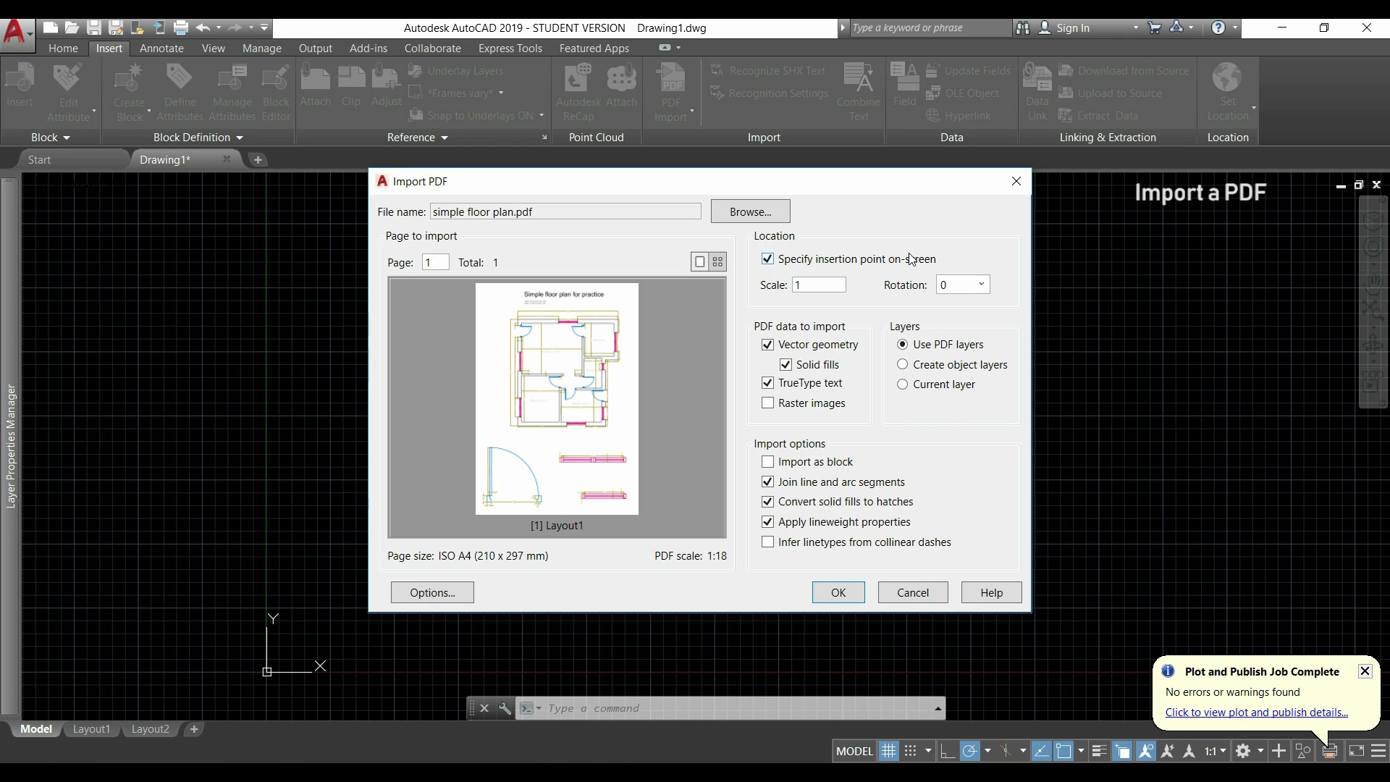
Step: Accept the import settings, place the simple floor plan at a picked point, and zoom out to inspect it
left_click(857, 595)
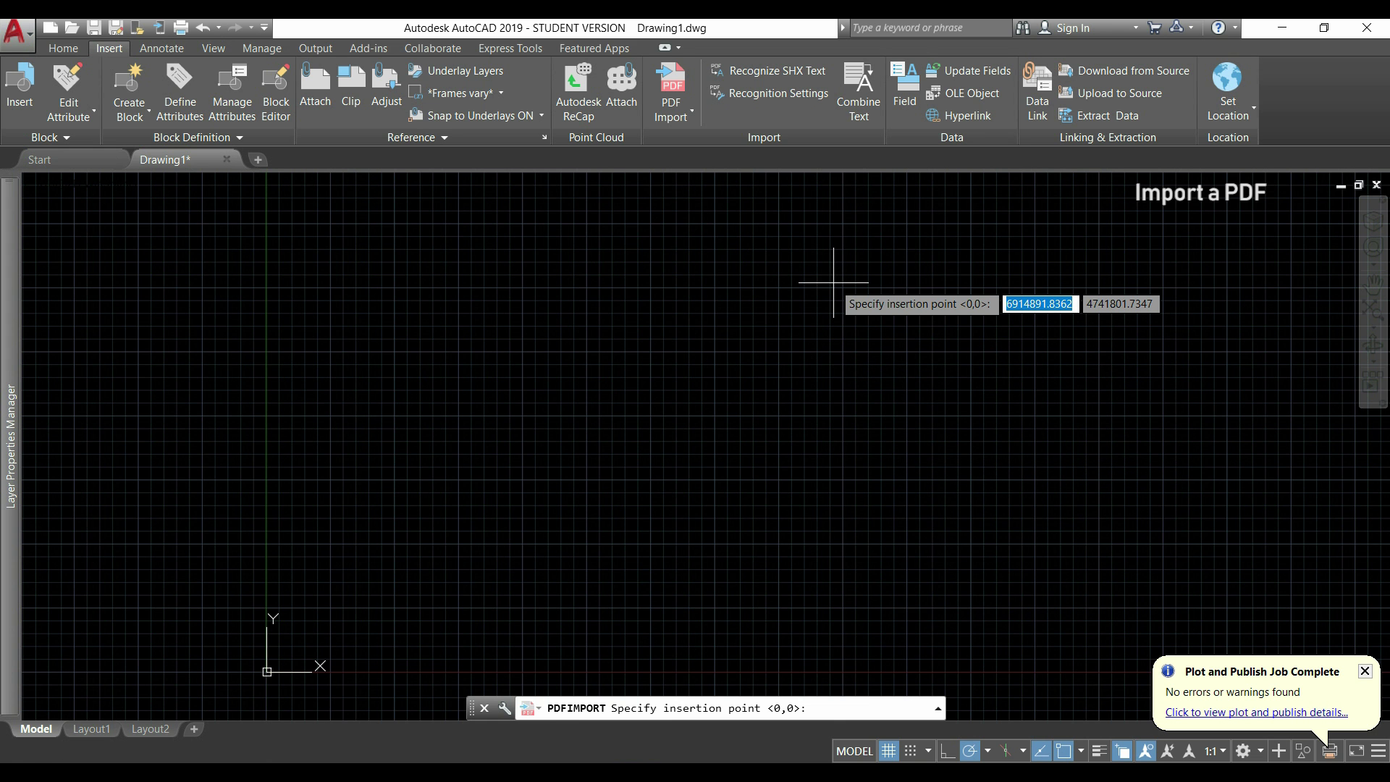
left_click(833, 283)
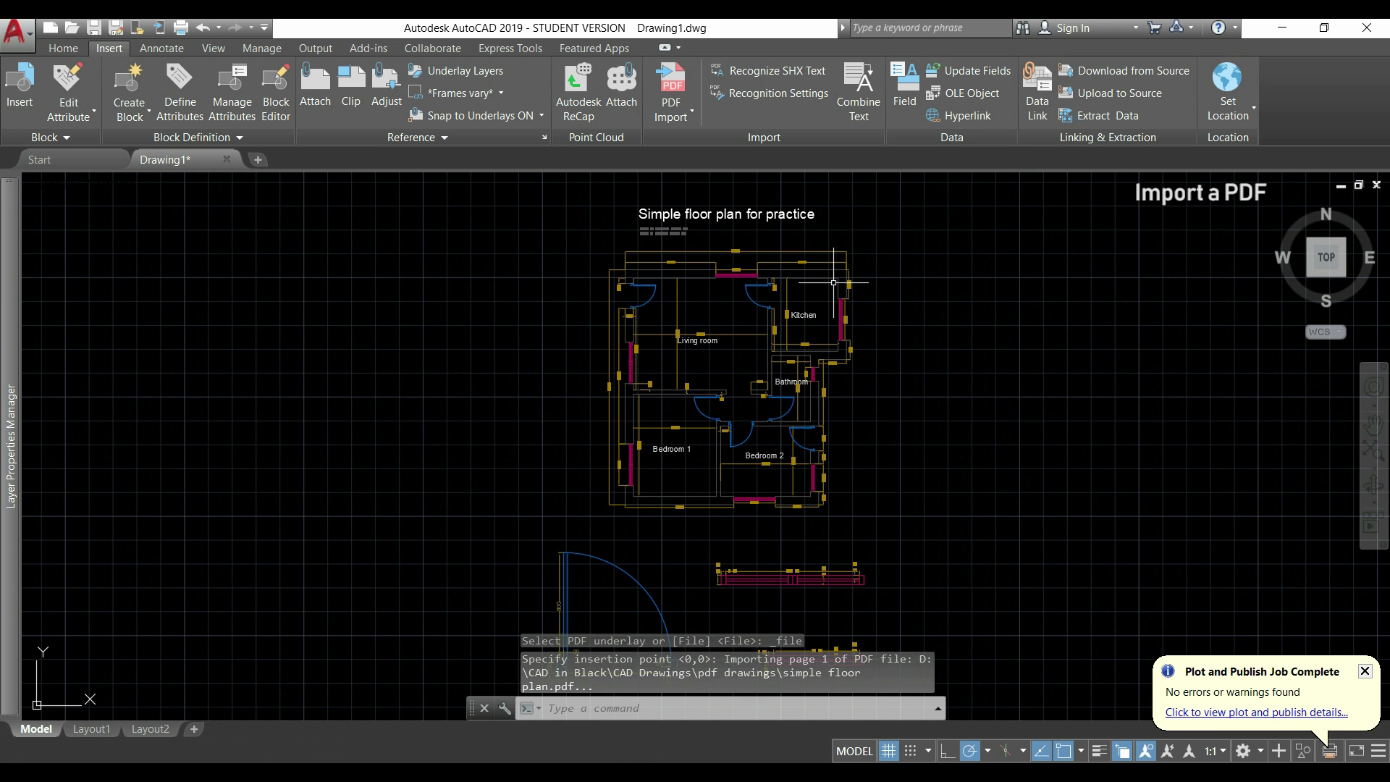
scroll(840, 310, "down", 1)
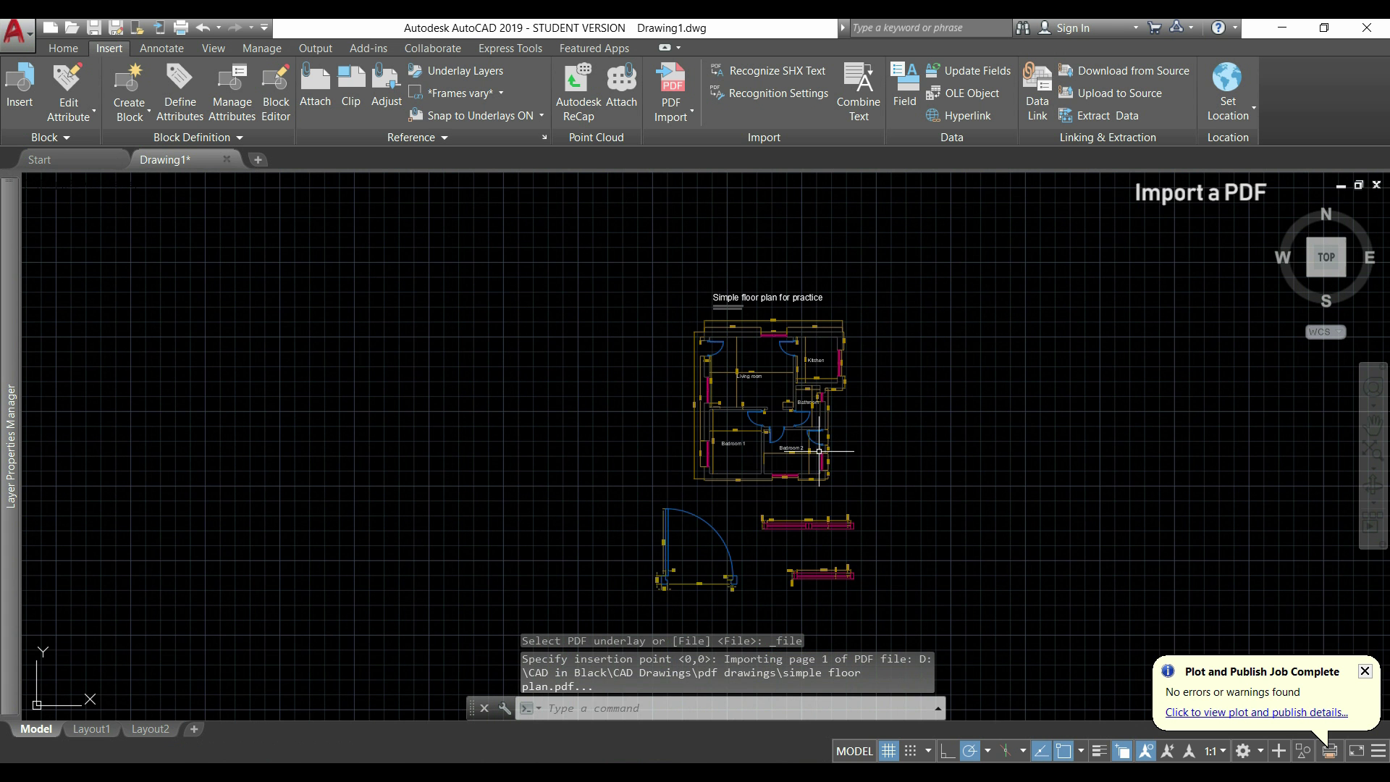
scroll(770, 421, "down", 1)
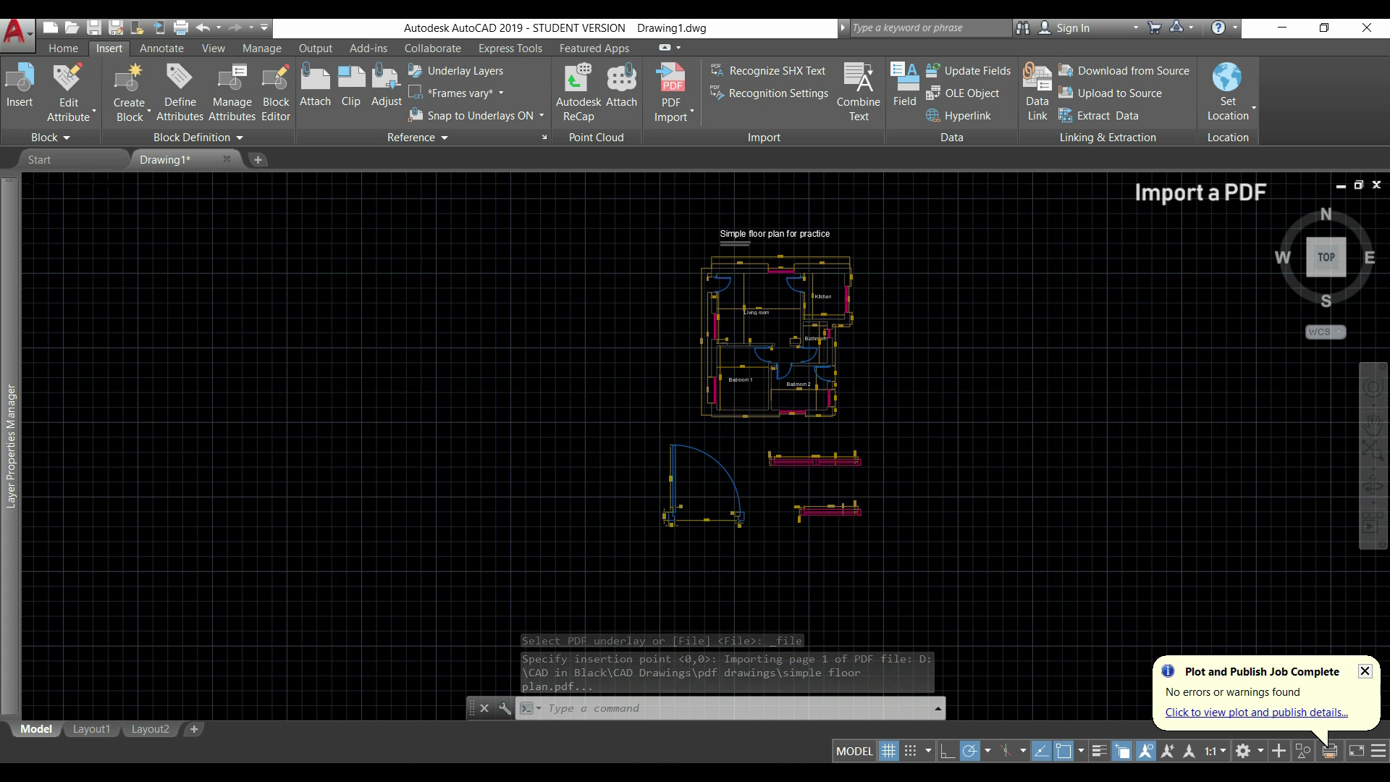
mouse_move(13, 353)
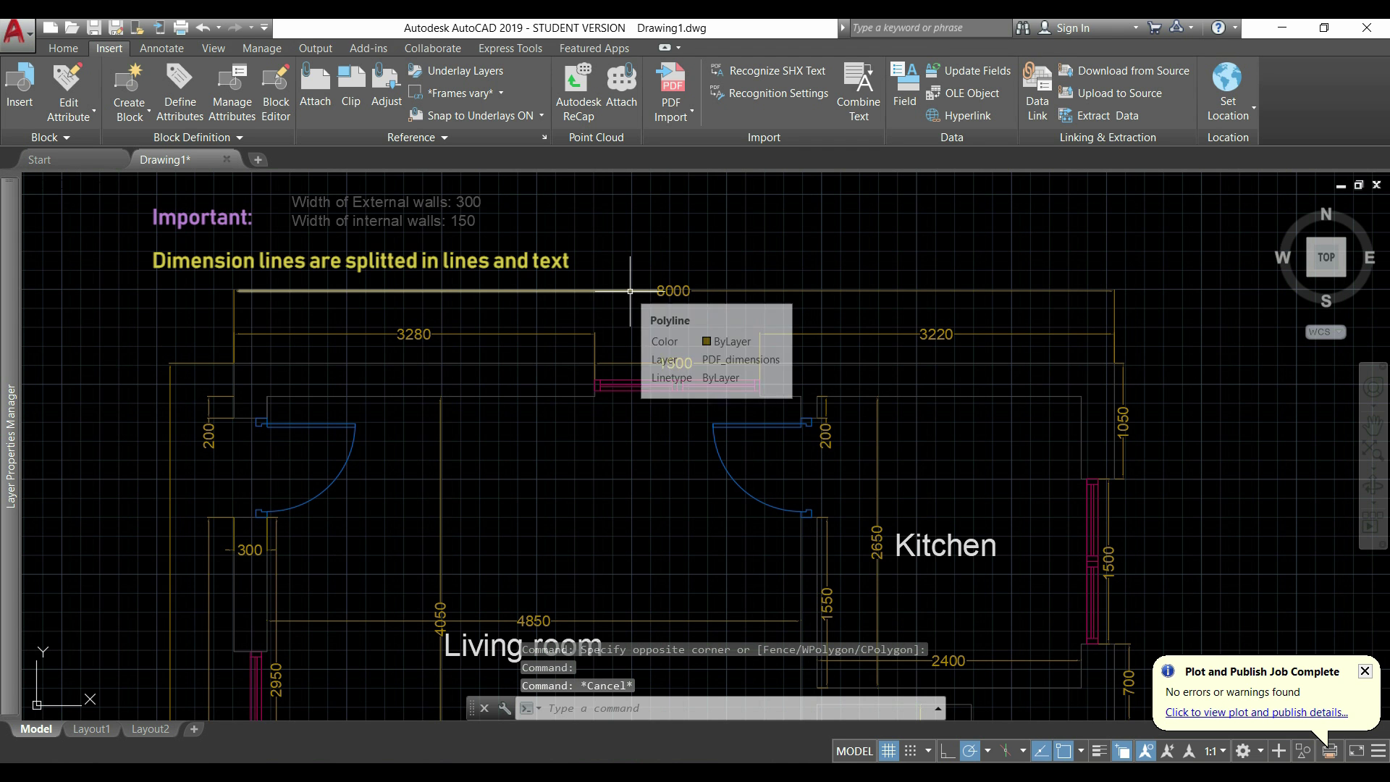
Step: Edit the 8000 overall dimension text, replacing its second digit with 1, then leave the editor
mouse_move(670, 291)
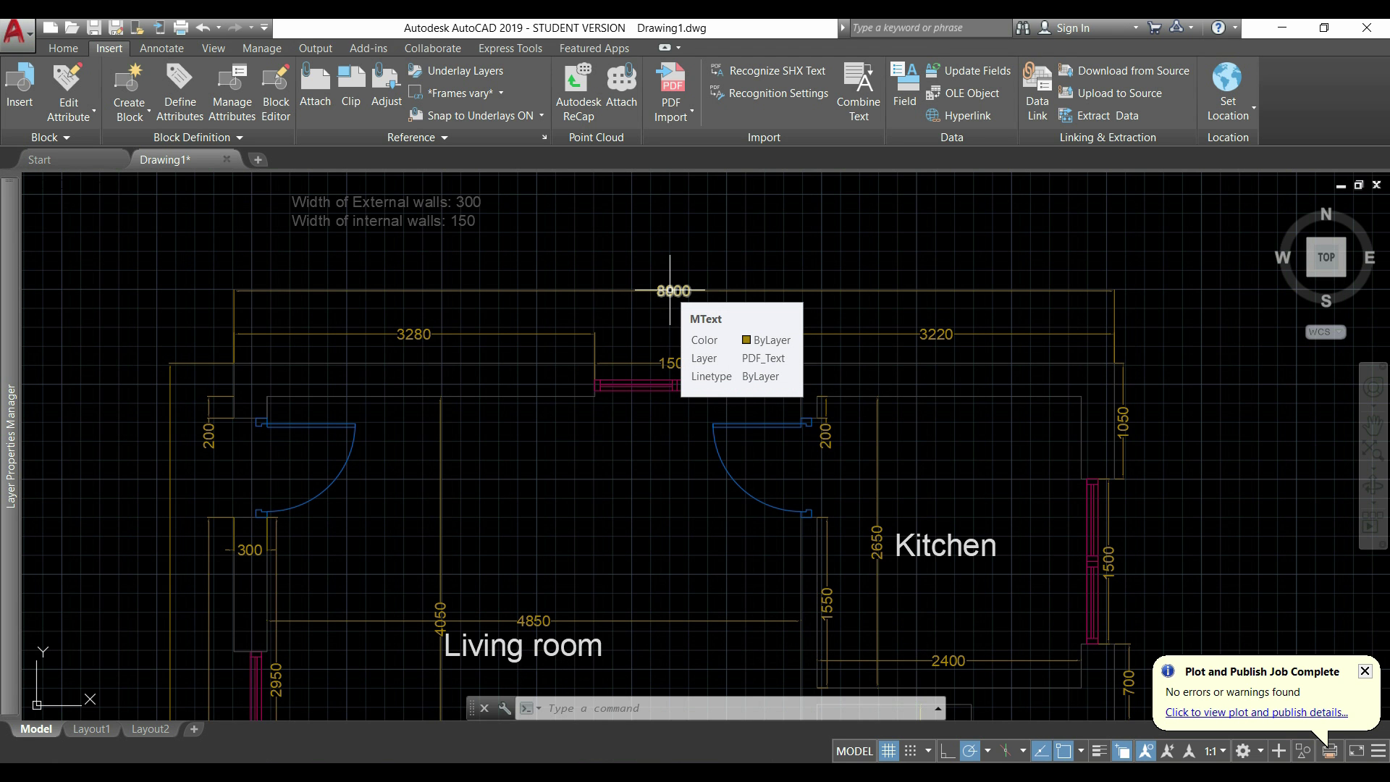
double_click(669, 290)
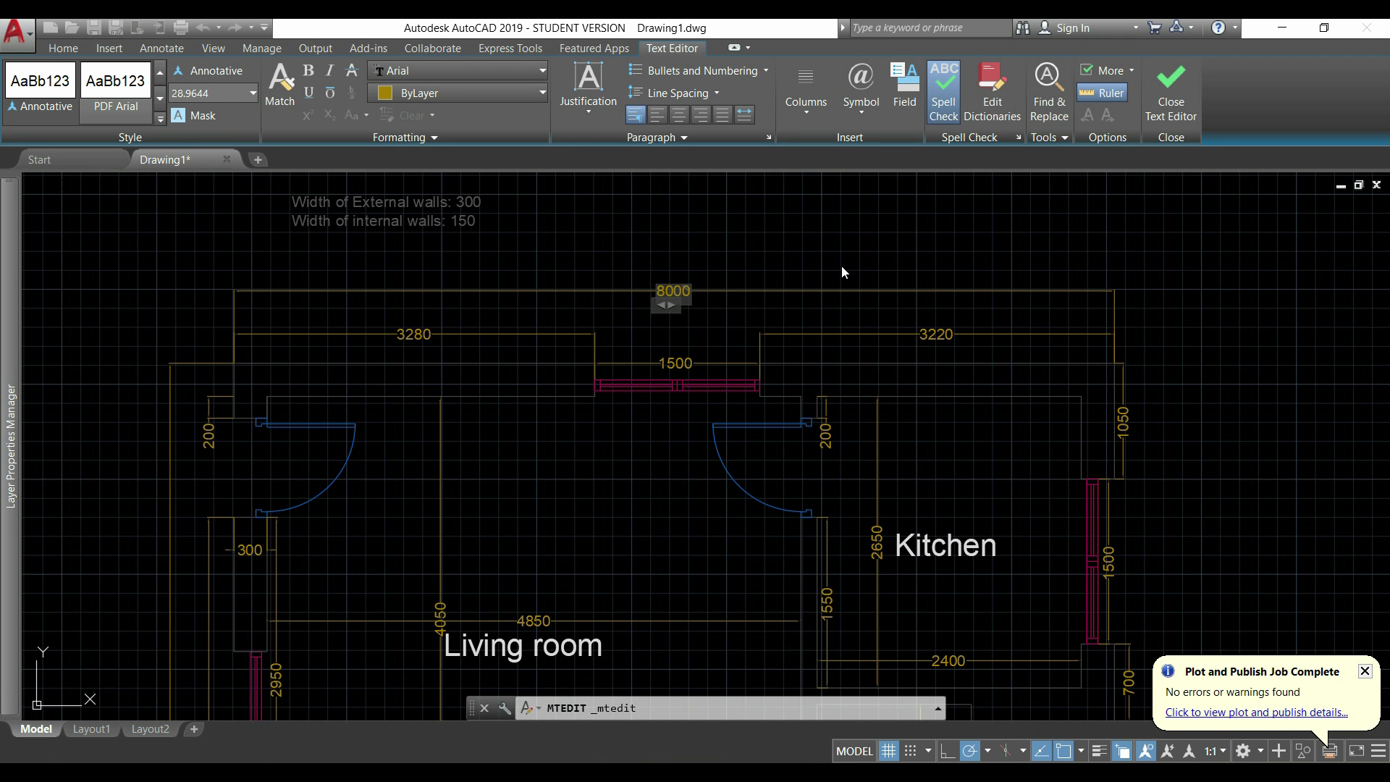
key("BackSpace")
type("1")
key("Escape")
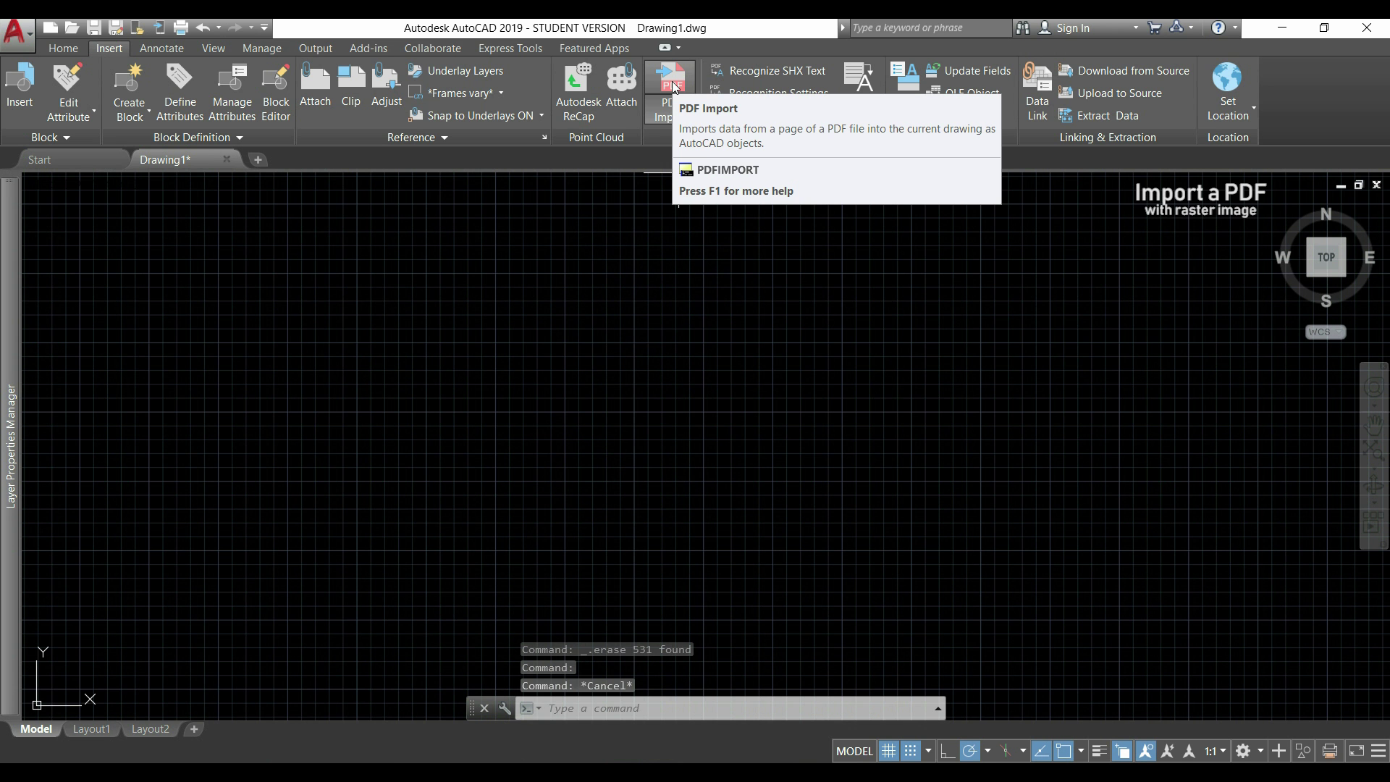
Step: Import site plan-Layout1.pdf as linework only at a picked point, then undo a view pan
left_click(672, 83)
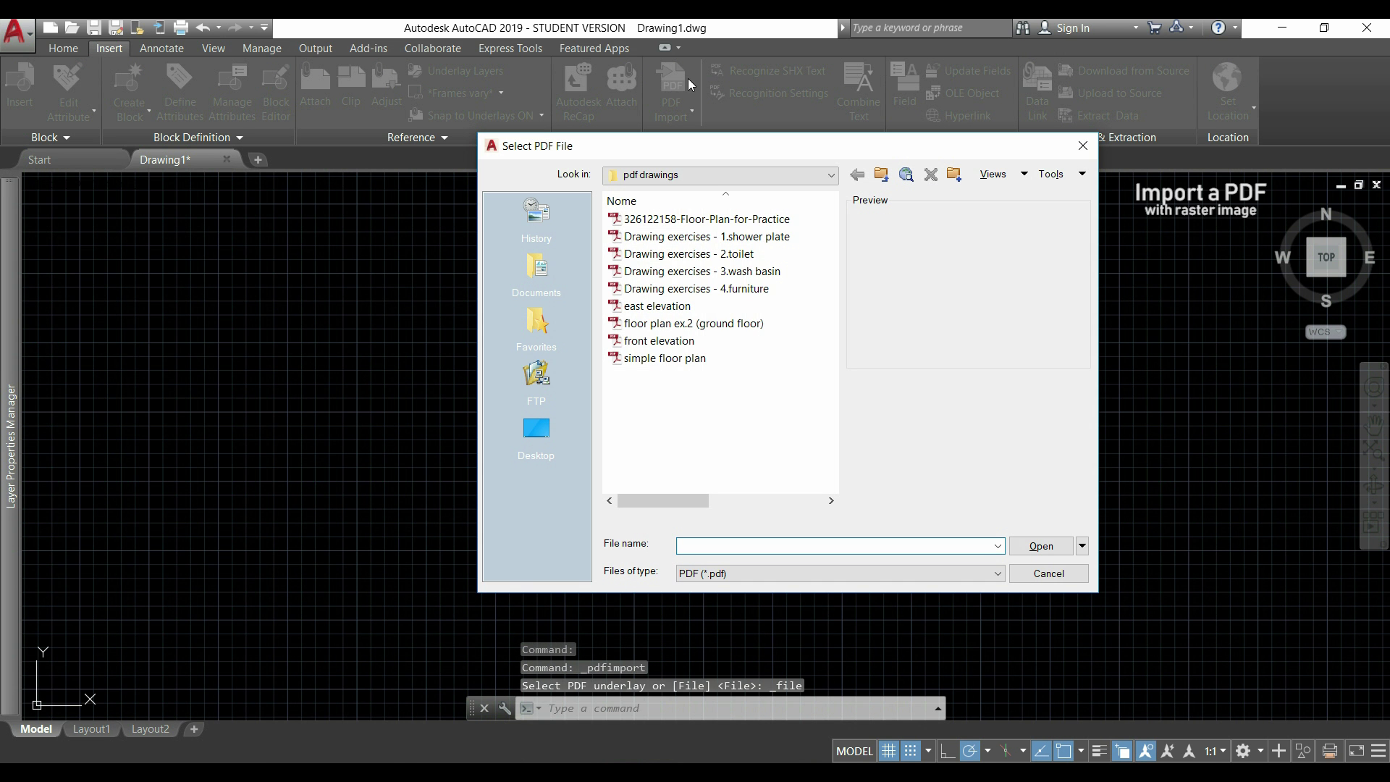
left_click(714, 359)
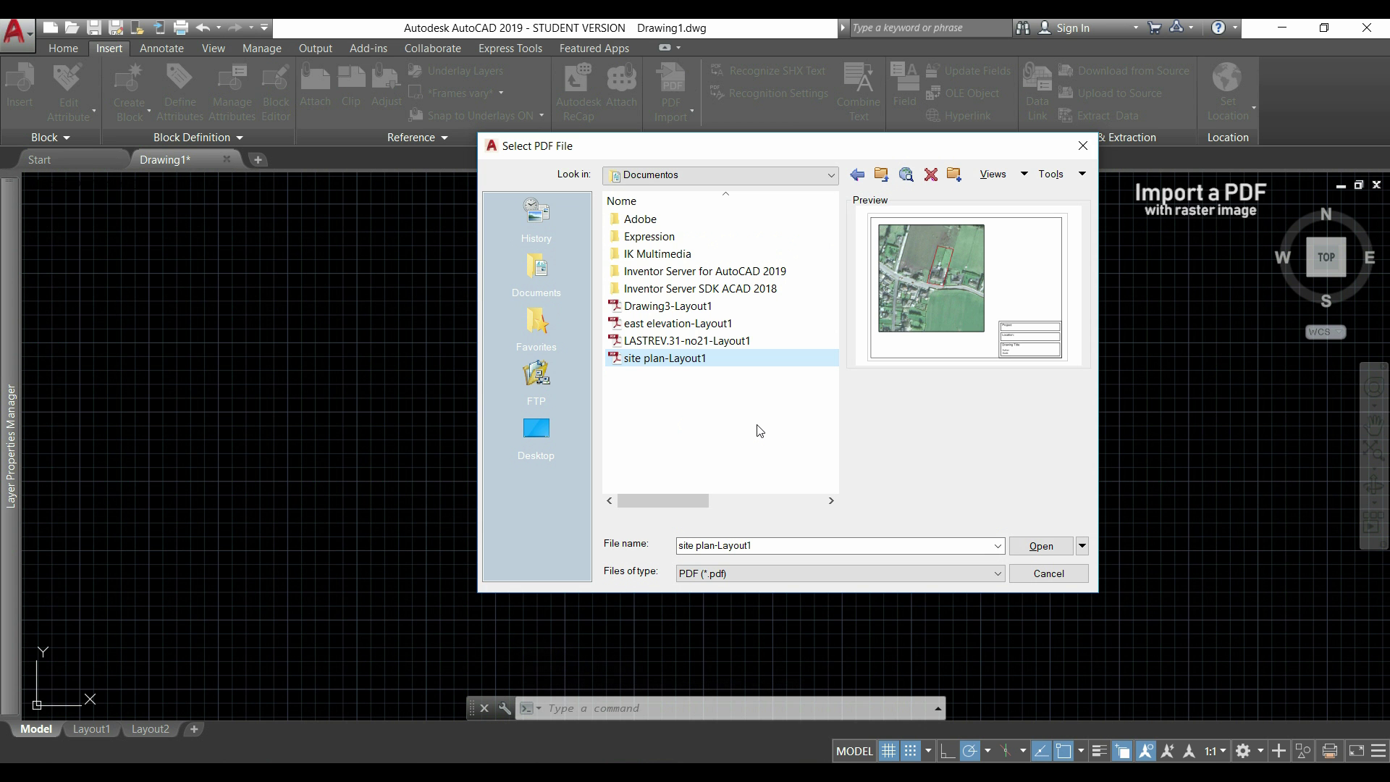
left_click(1037, 545)
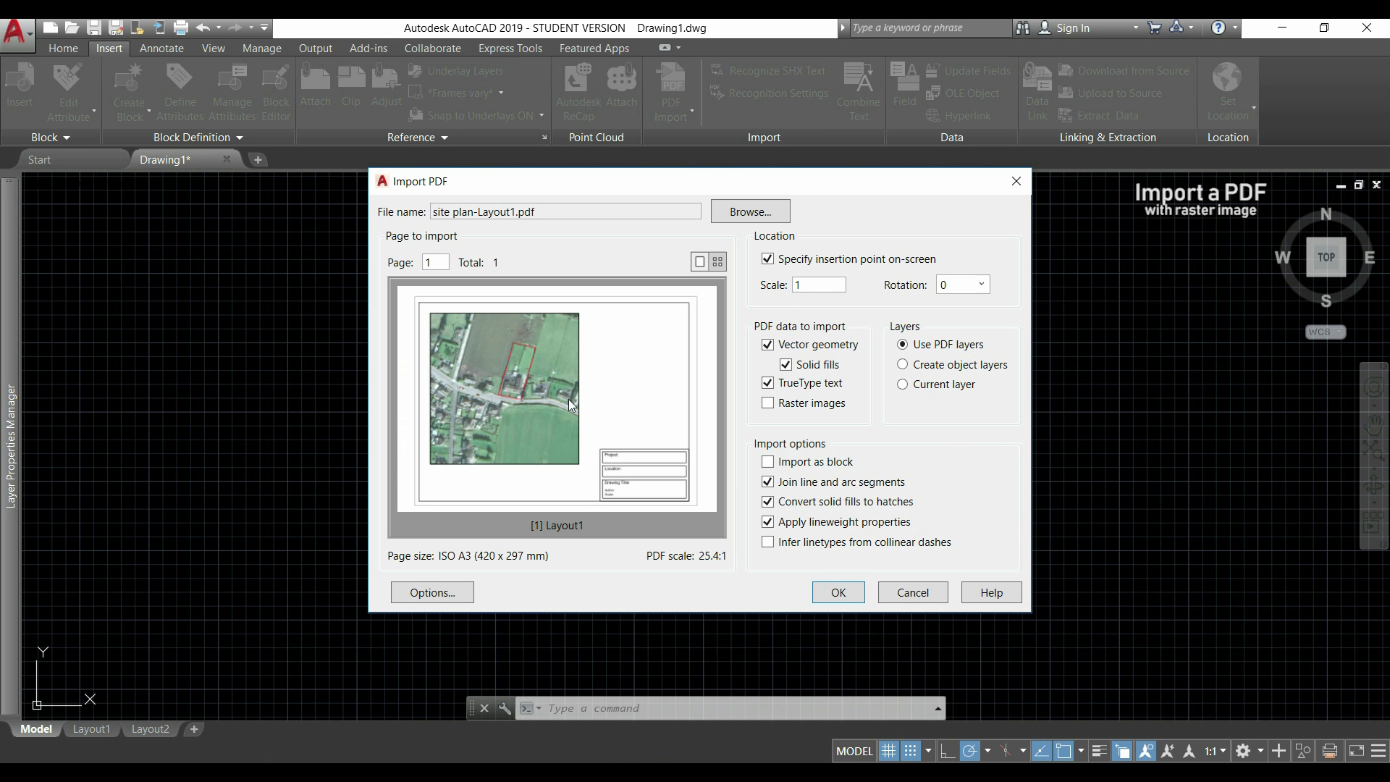
left_click(839, 593)
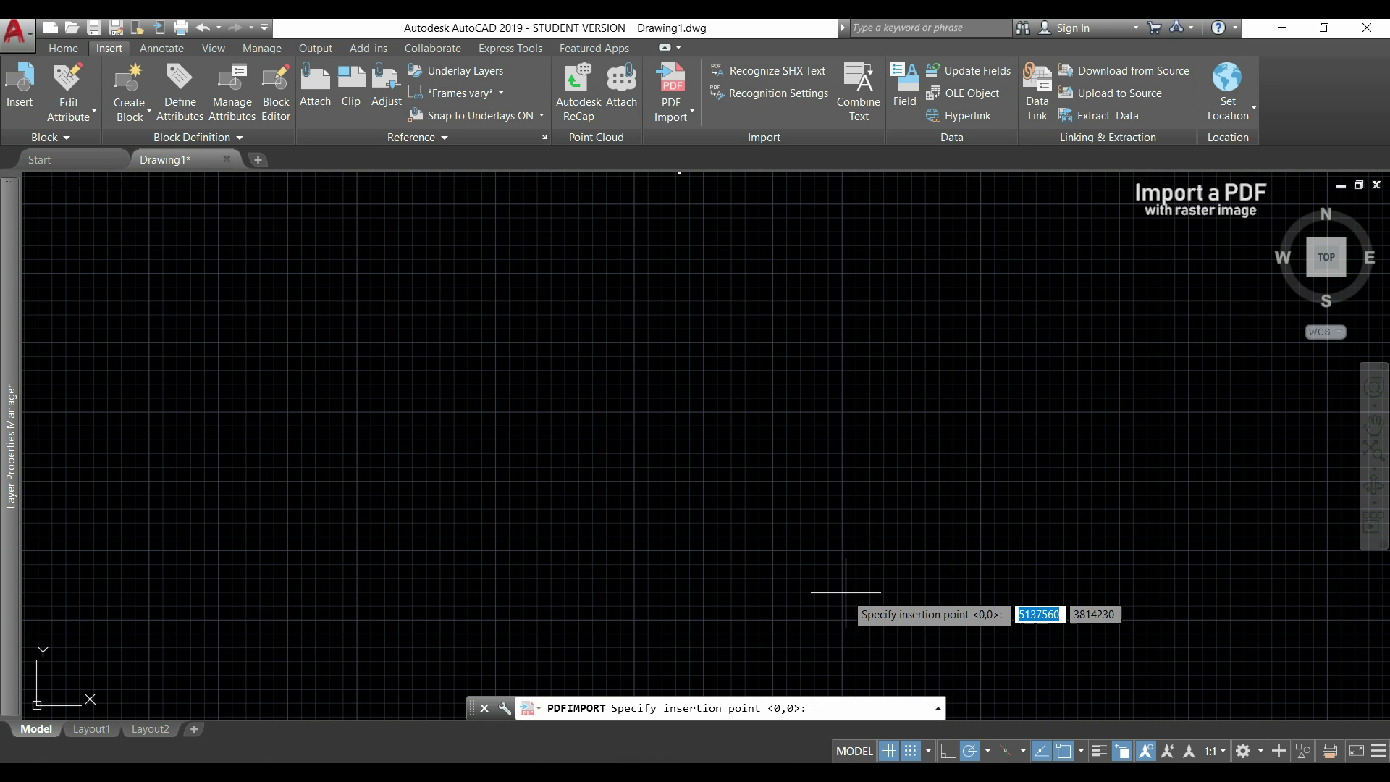
left_click(736, 382)
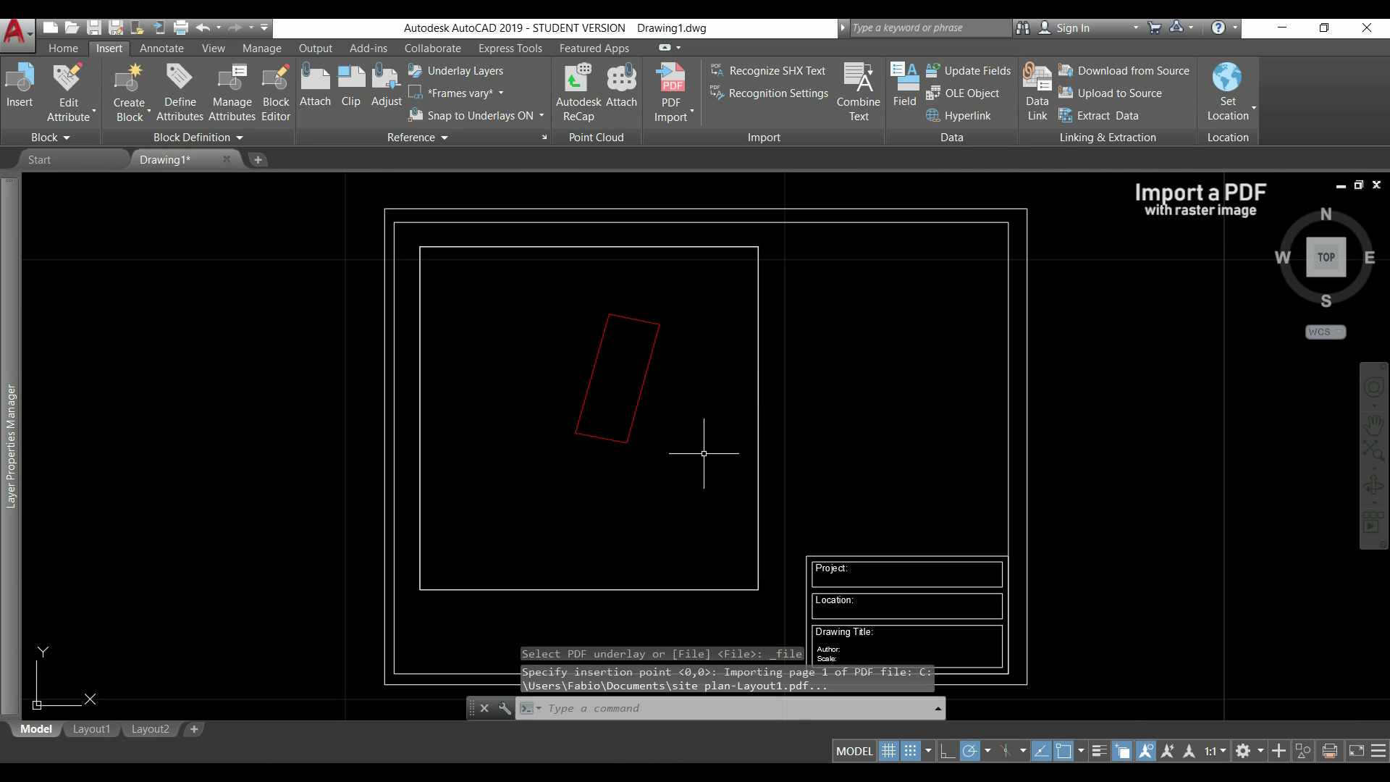
scroll(661, 458, "up", 4)
scroll(642, 379, "down", 4)
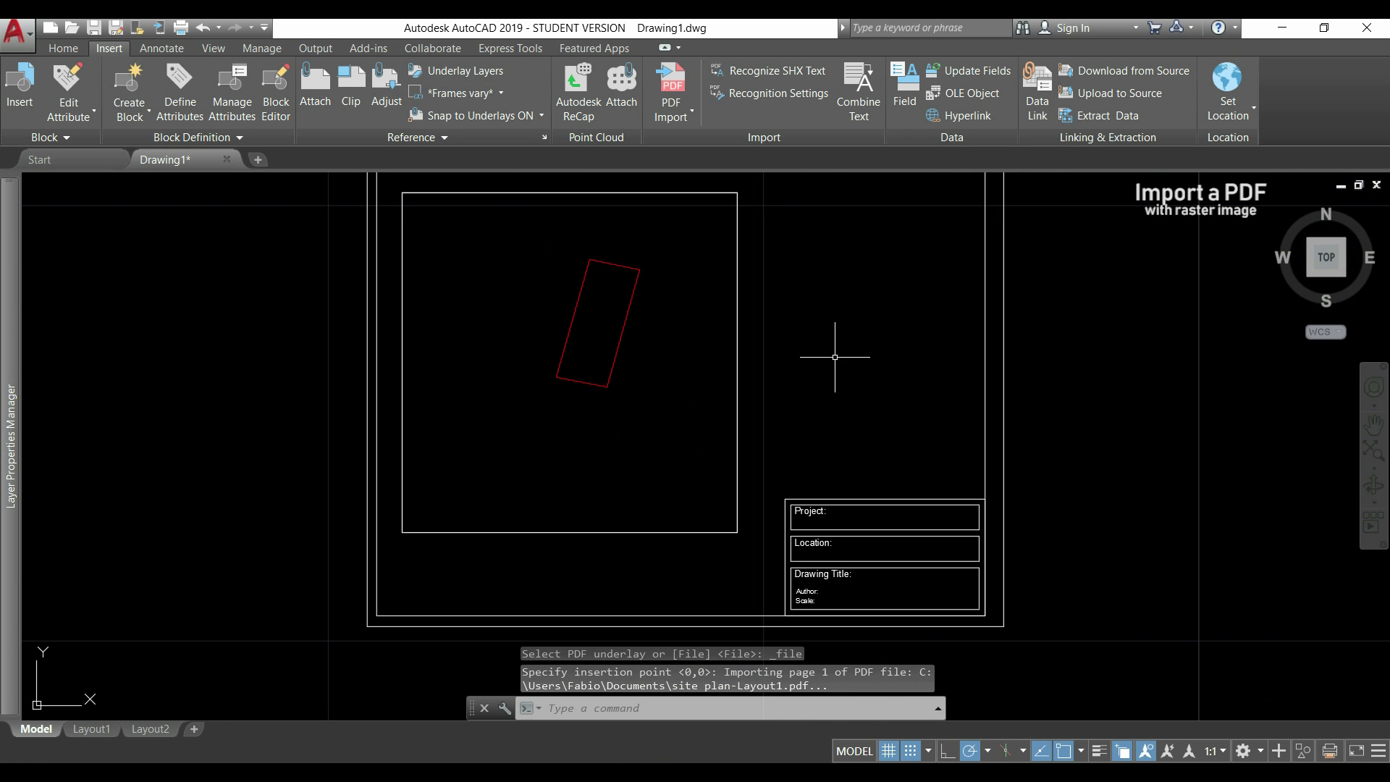
mouse_move(838, 363)
middle_mouse_down()
mouse_move(828, 425)
mouse_move(859, 393)
middle_mouse_up()
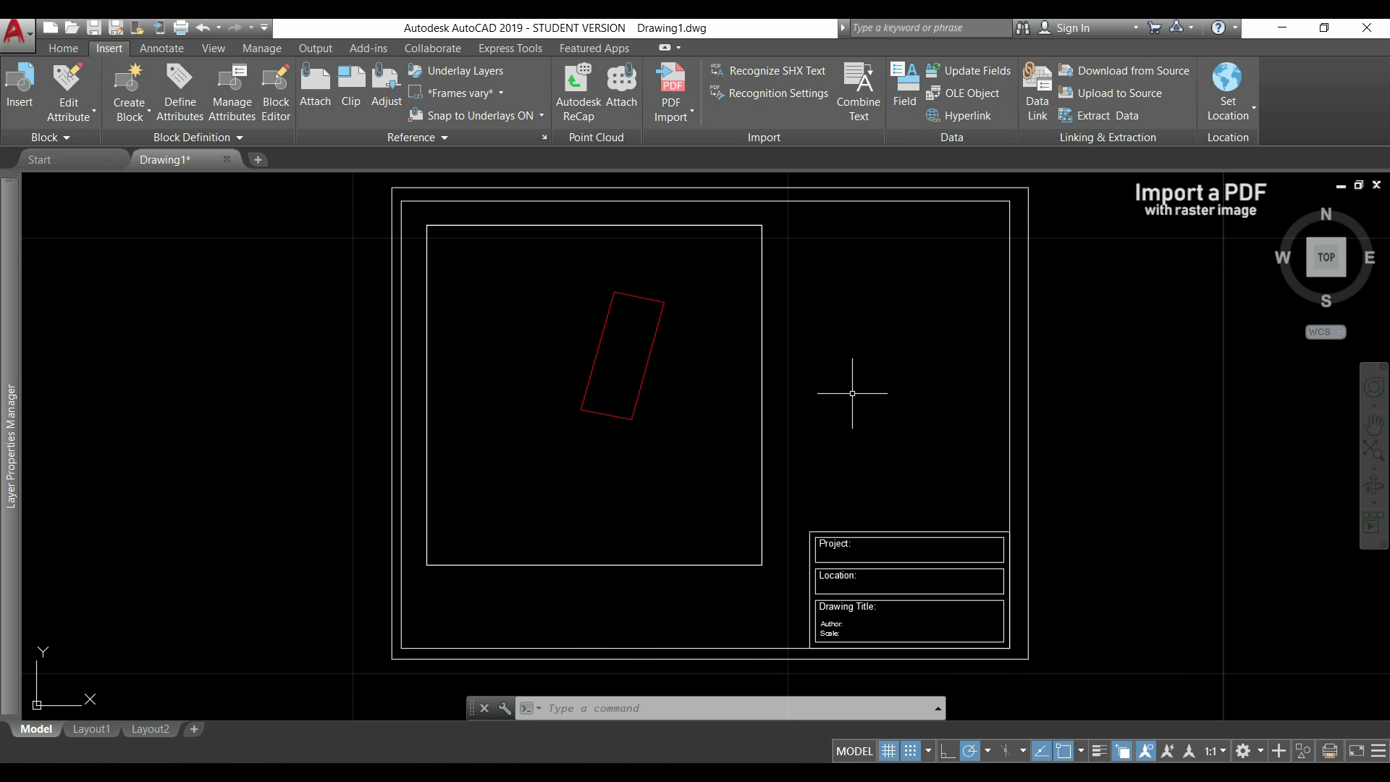
key("ctrl+z")
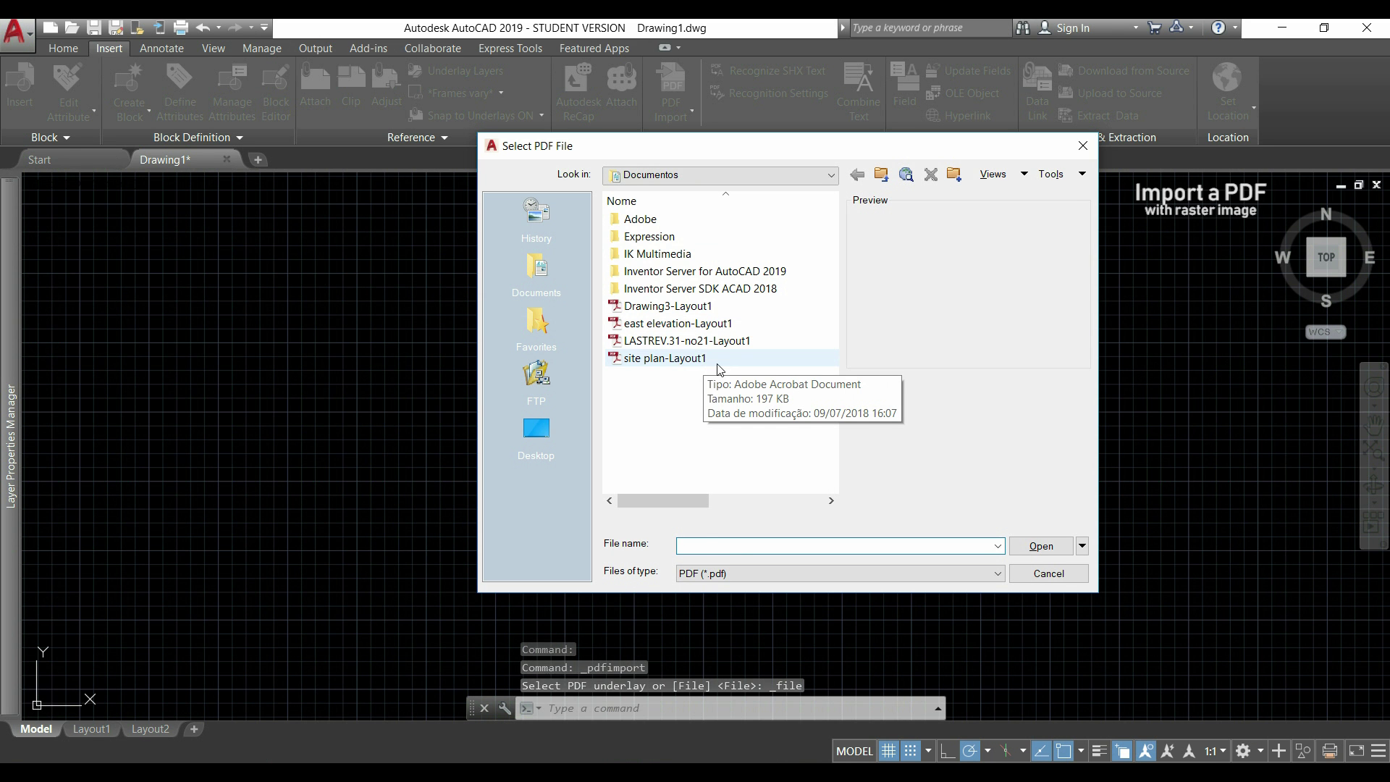
Step: Re-import site plan-Layout1.pdf with Raster images enabled, placing it at a picked point
left_click(720, 360)
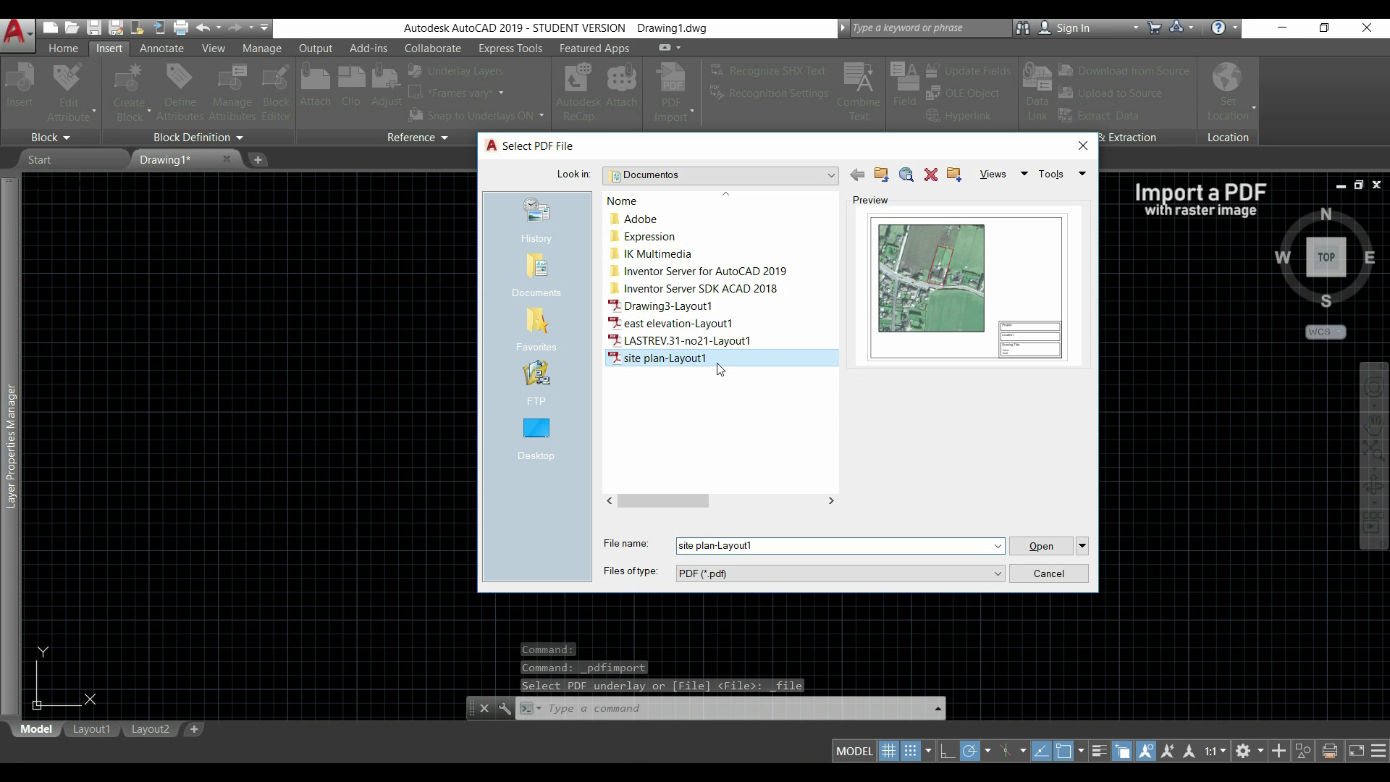
left_click(1023, 544)
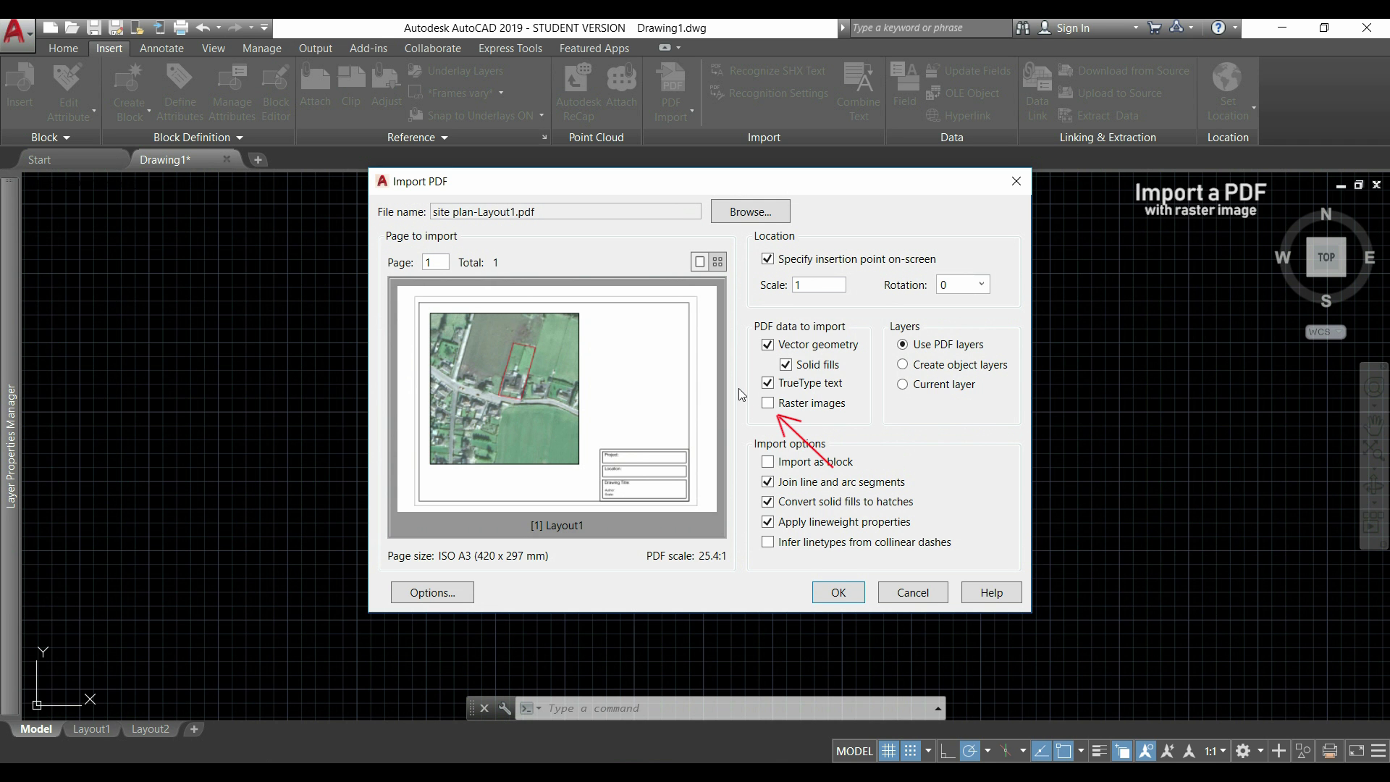
left_click(768, 404)
left_click(849, 596)
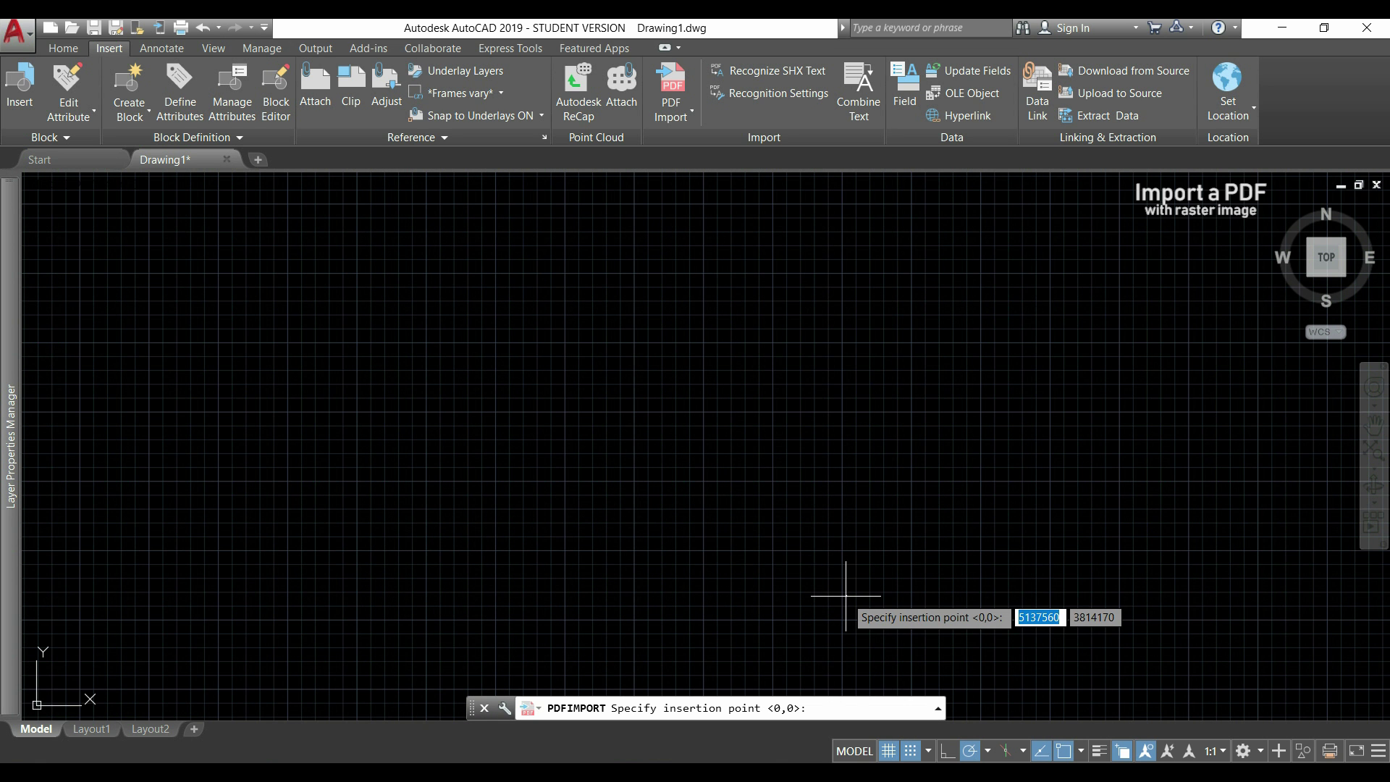
left_click(713, 416)
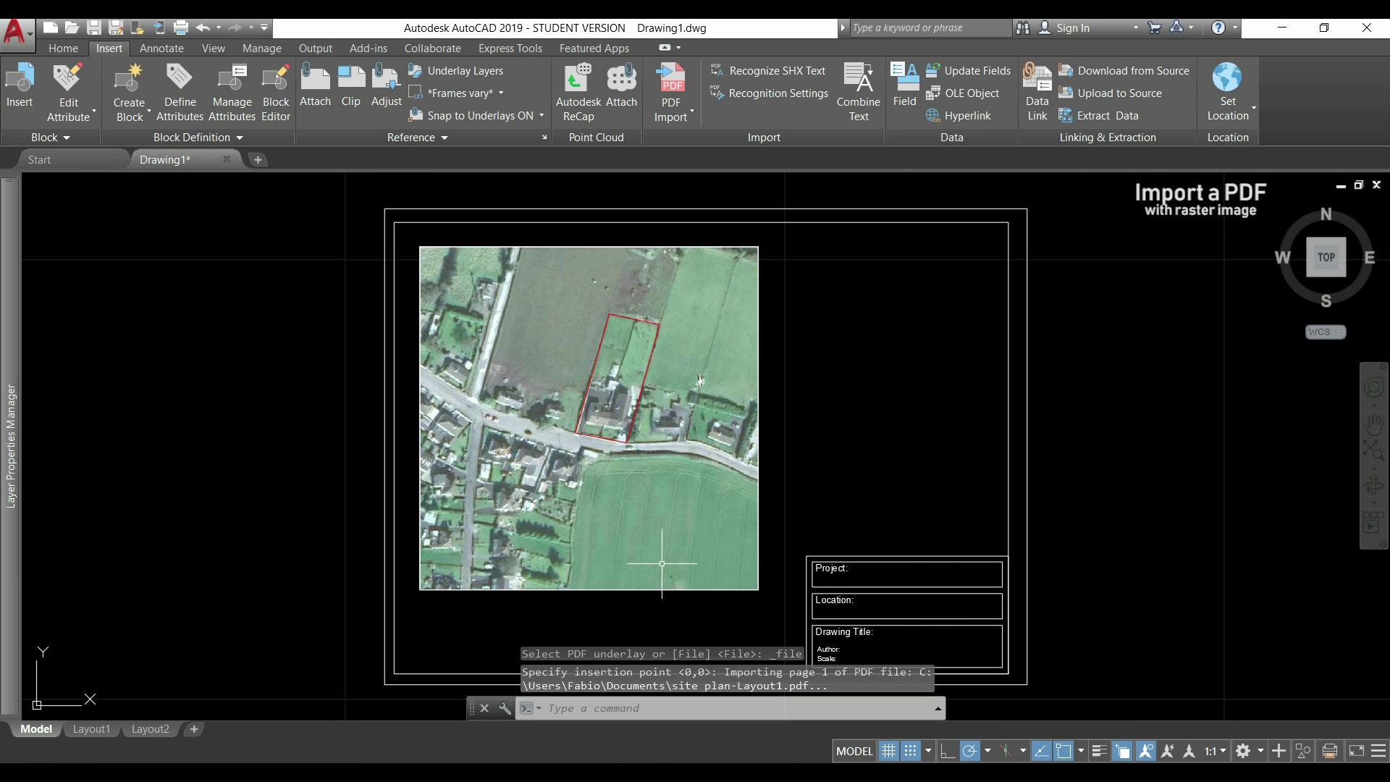
scroll(653, 552, "up", 2)
middle_click_drag(655, 534, 729, 343)
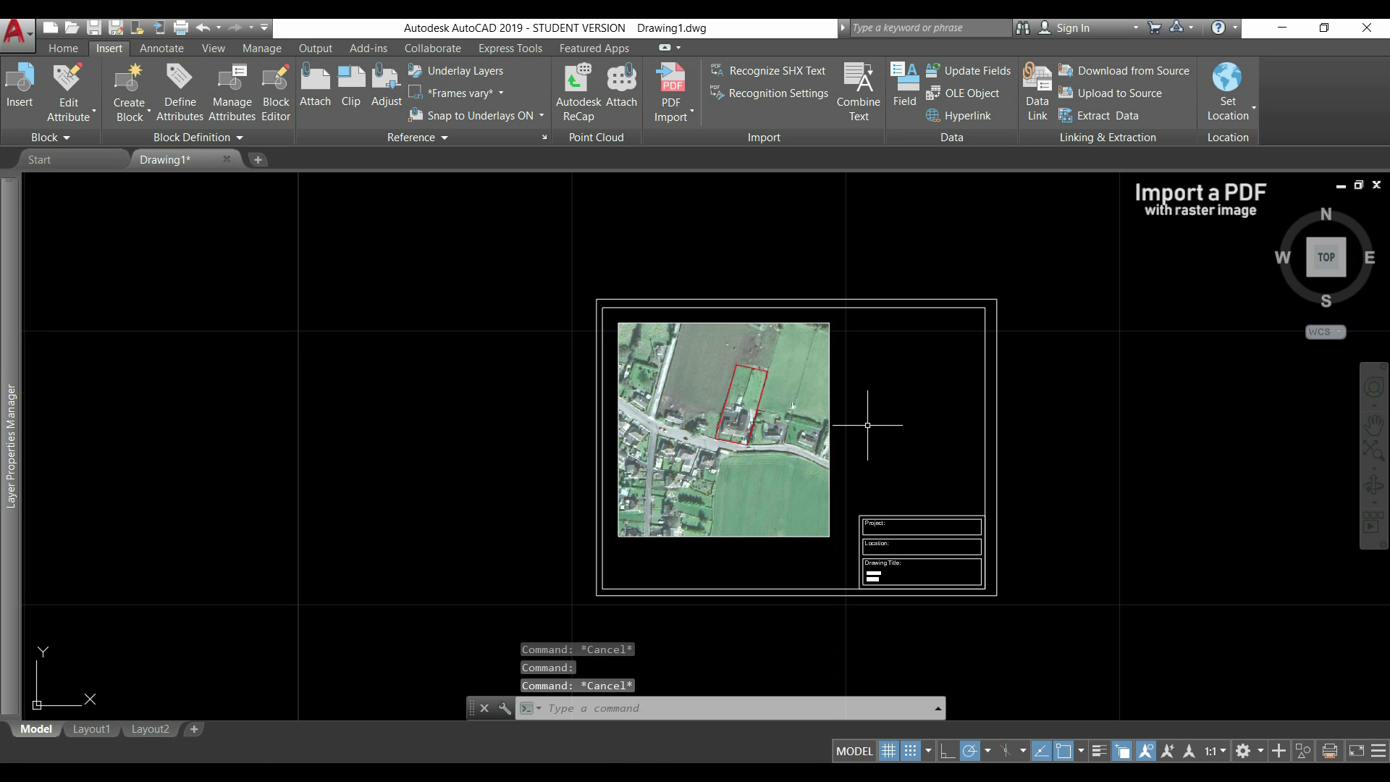
Step: Select the aerial photo and set its Fade to 47
left_click(828, 408)
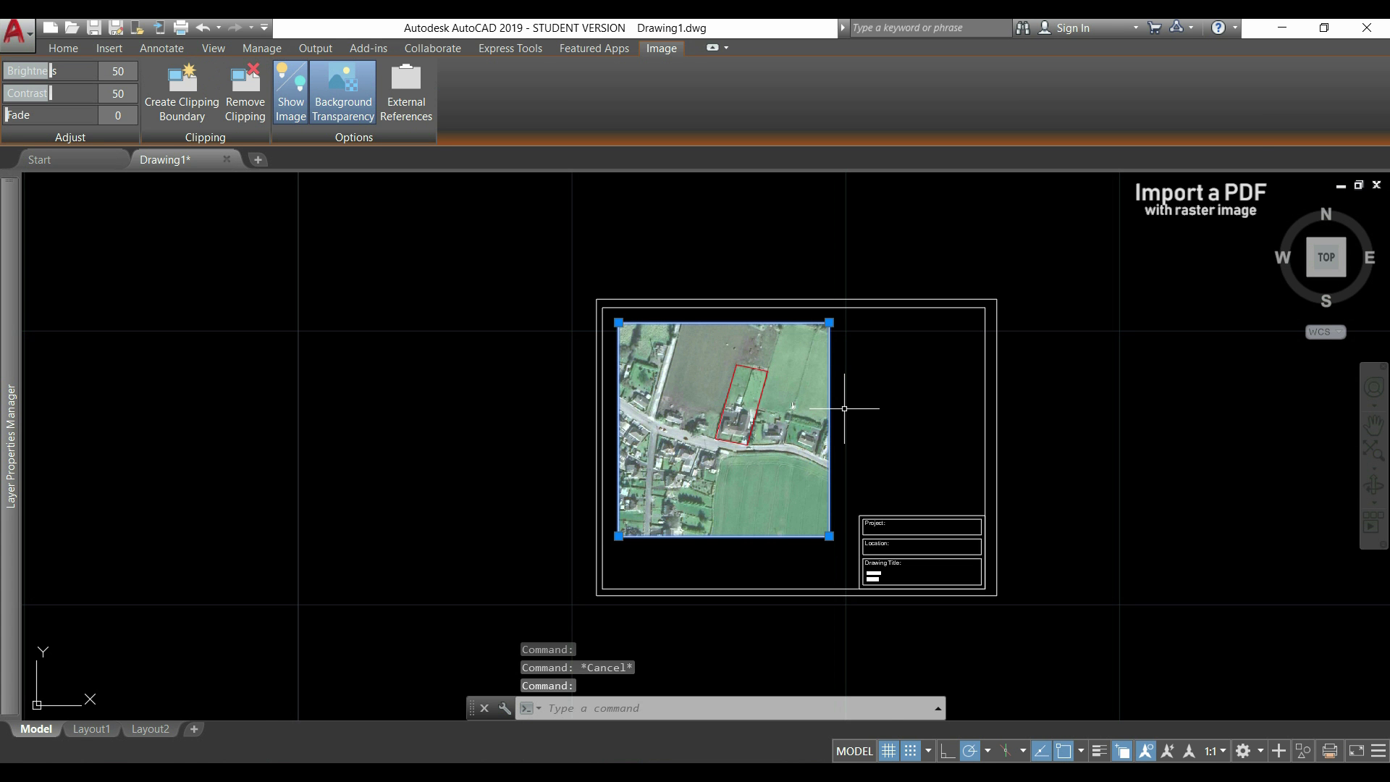
scroll(844, 408, "up", 4)
scroll(890, 372, "down", 2)
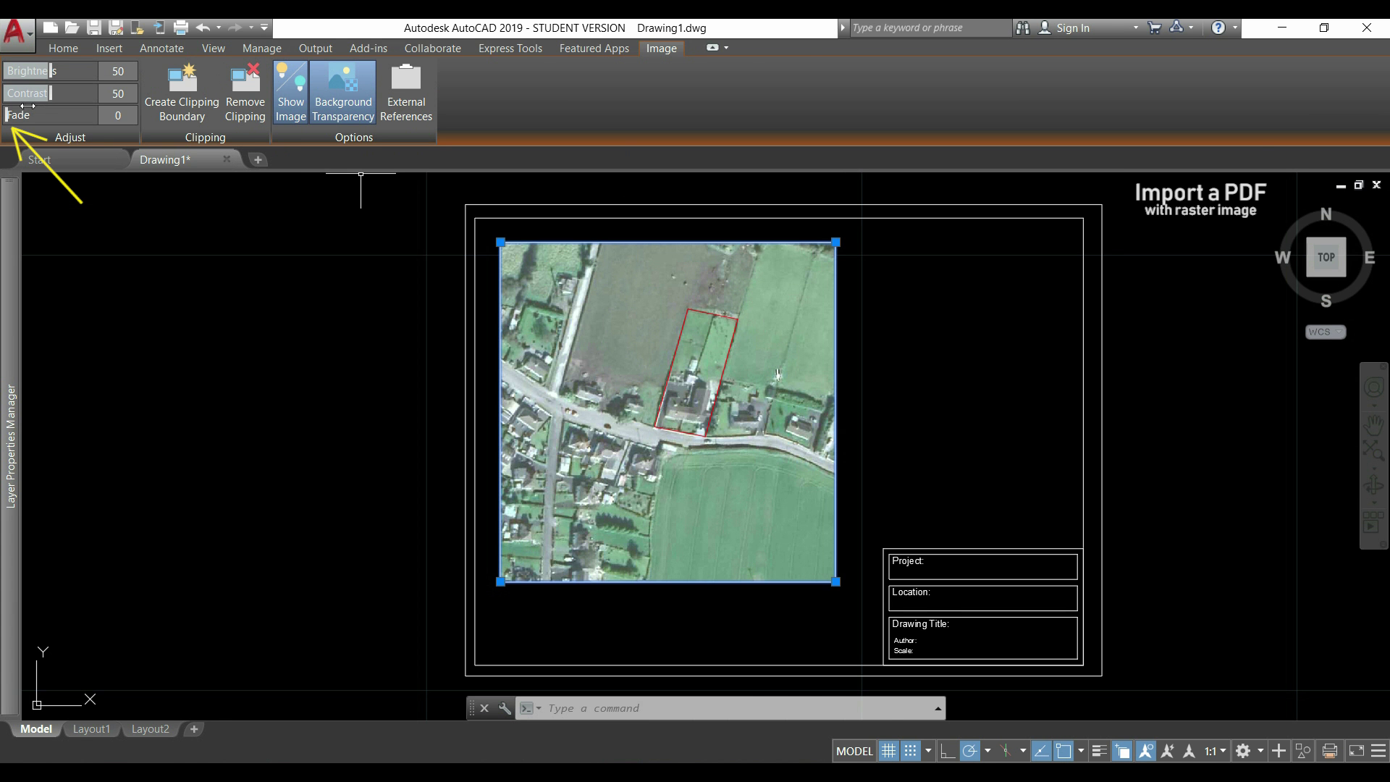
left_click_drag(40, 116, 118, 116)
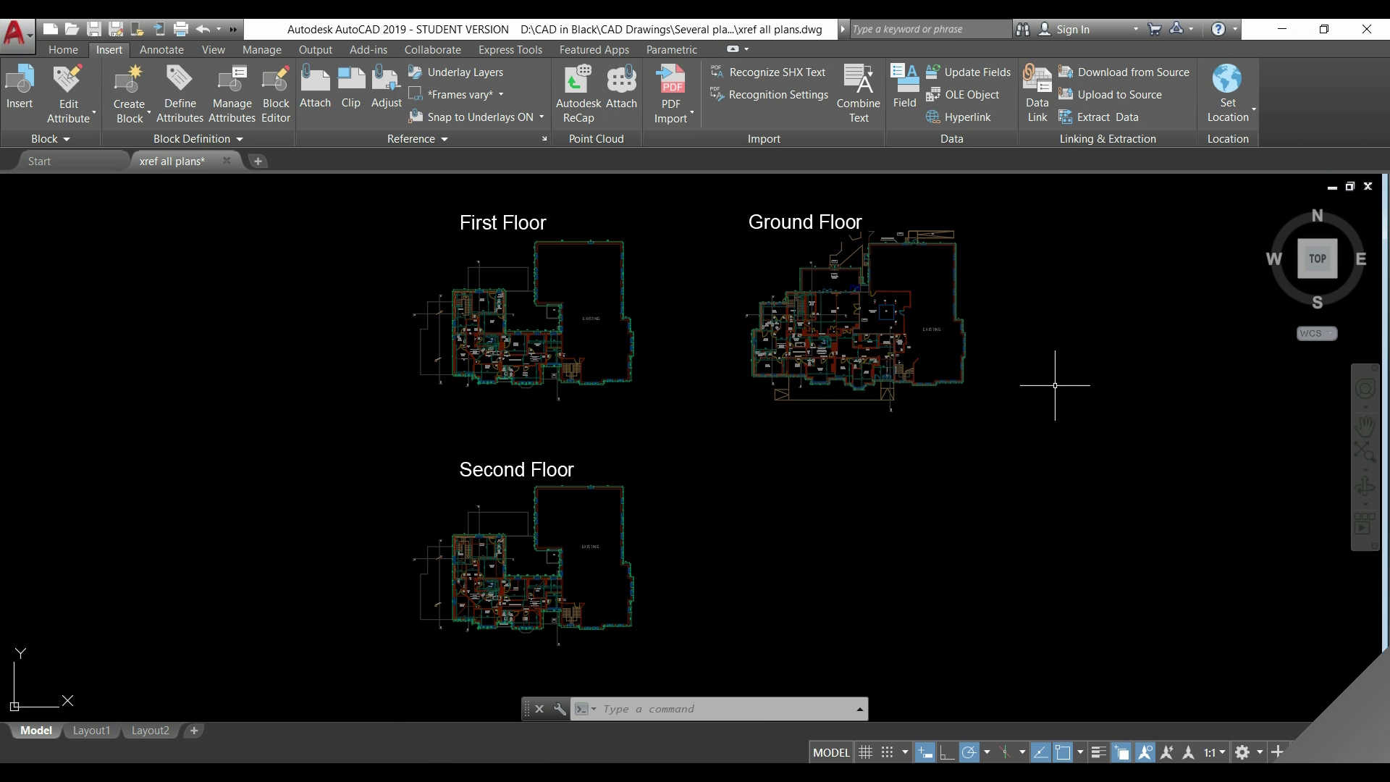
Step: Pan across the three floor plans in xref all plans and switch to the Layout1 sheet
middle_click_drag(1061, 382, 945, 448)
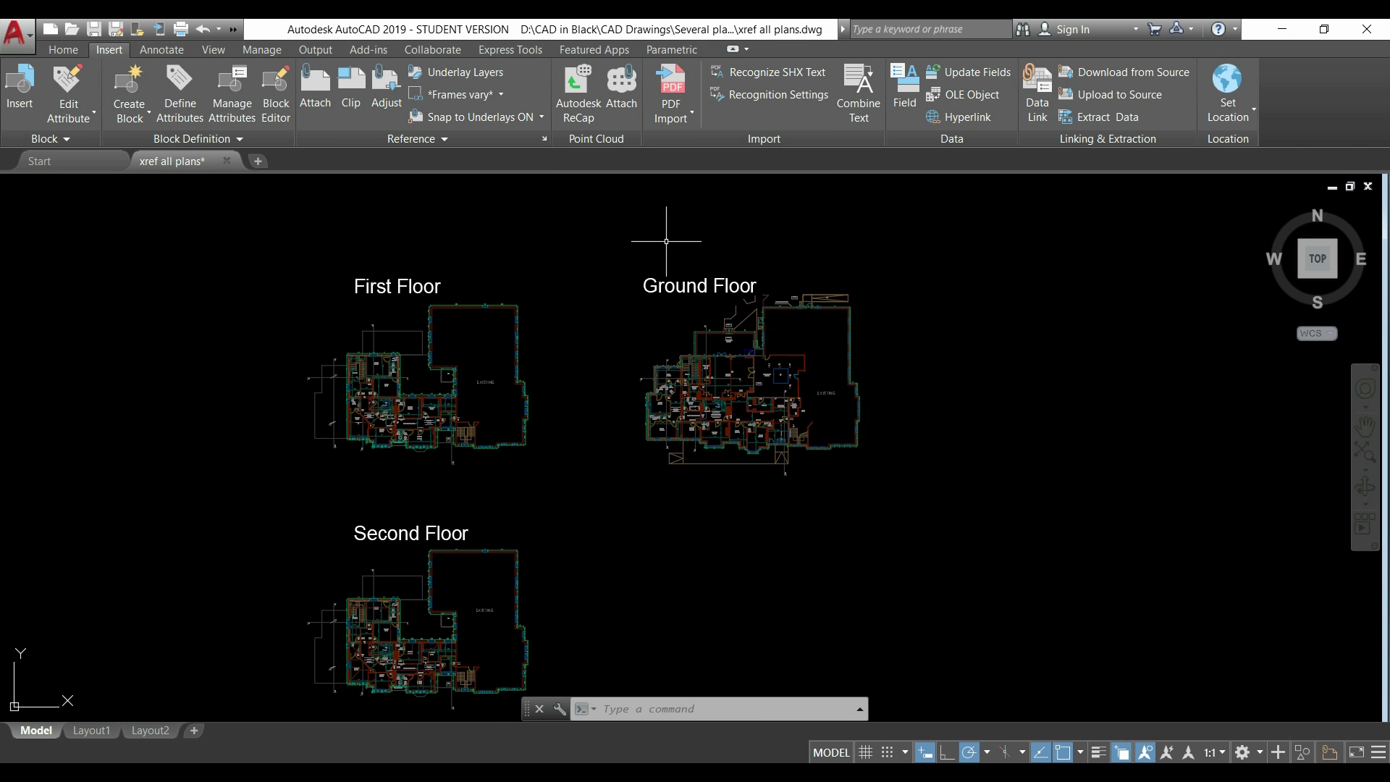
left_click(103, 733)
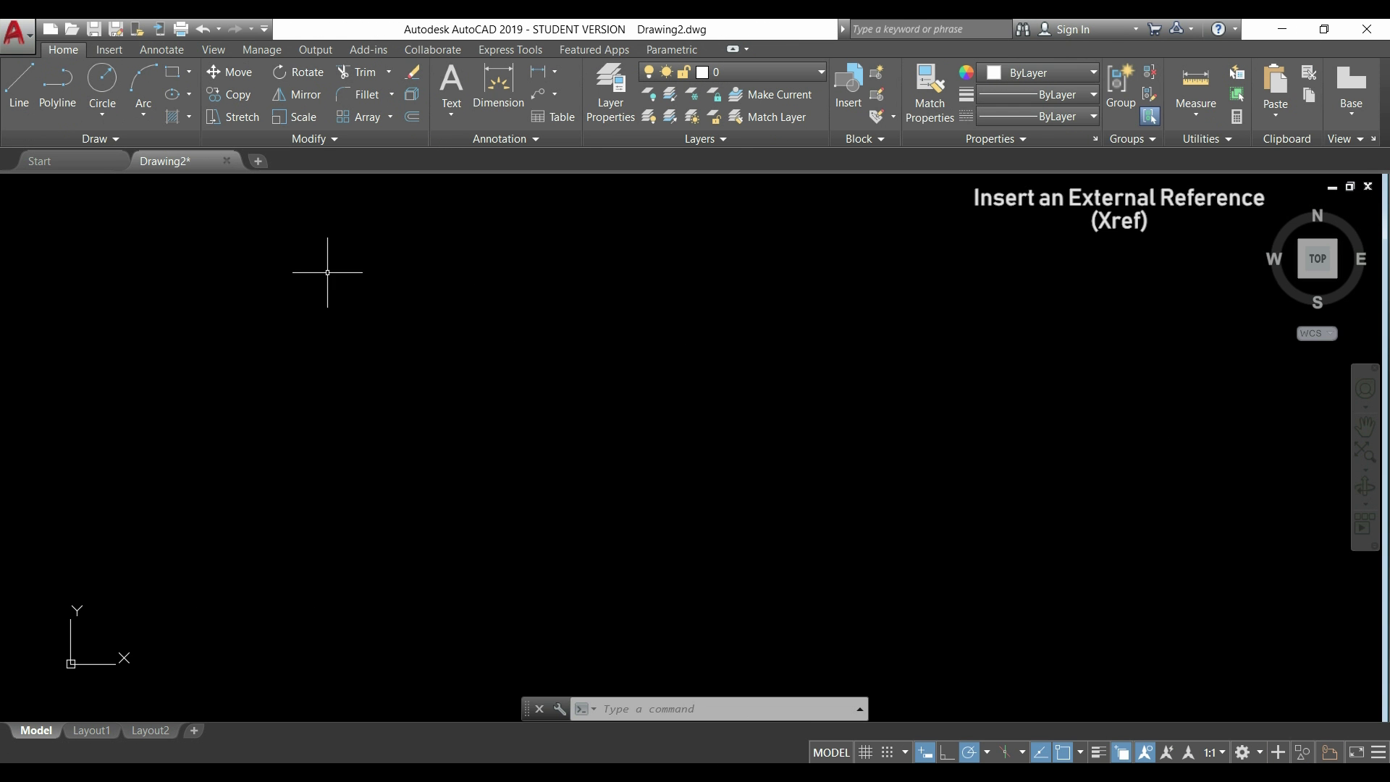
Step: Attach First floor ffff as an xref at a picked point, then begin attaching another reference
left_click(110, 50)
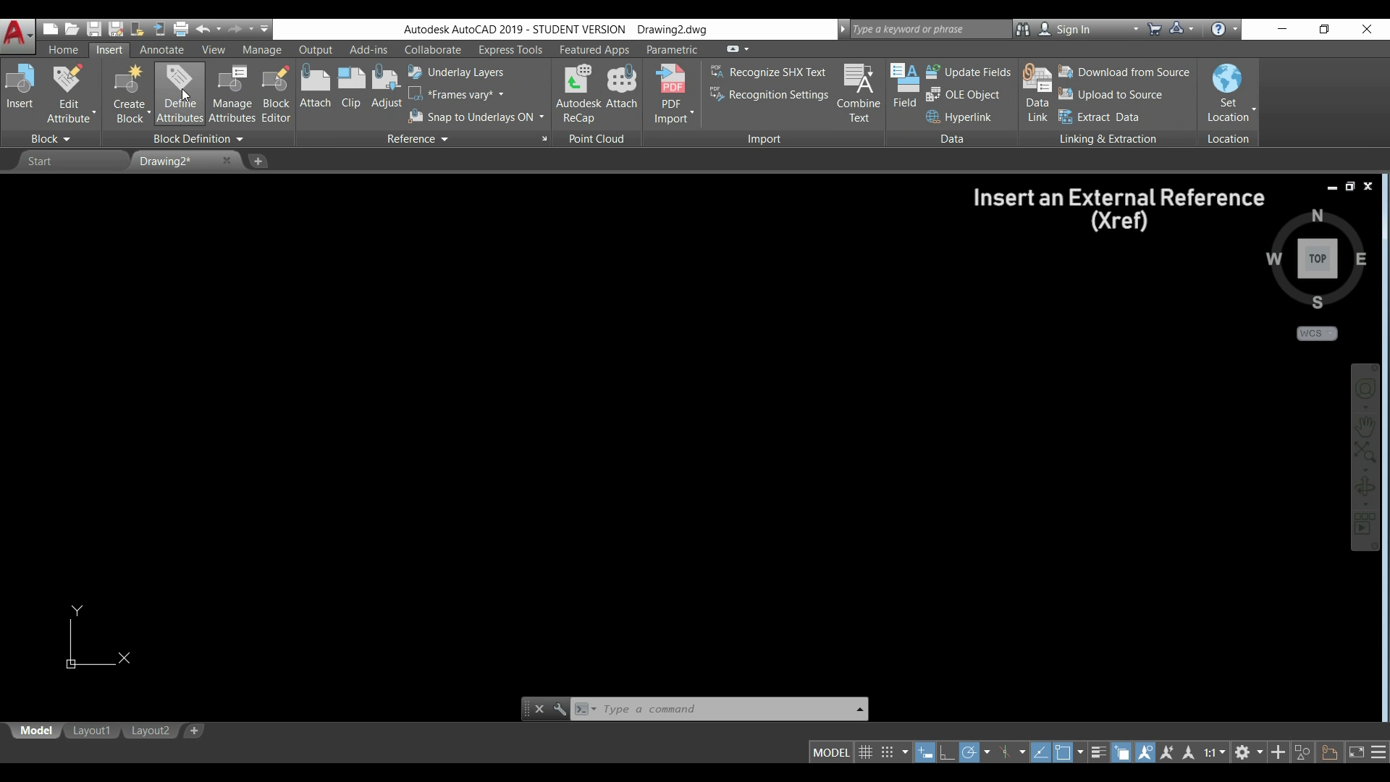
left_click(323, 87)
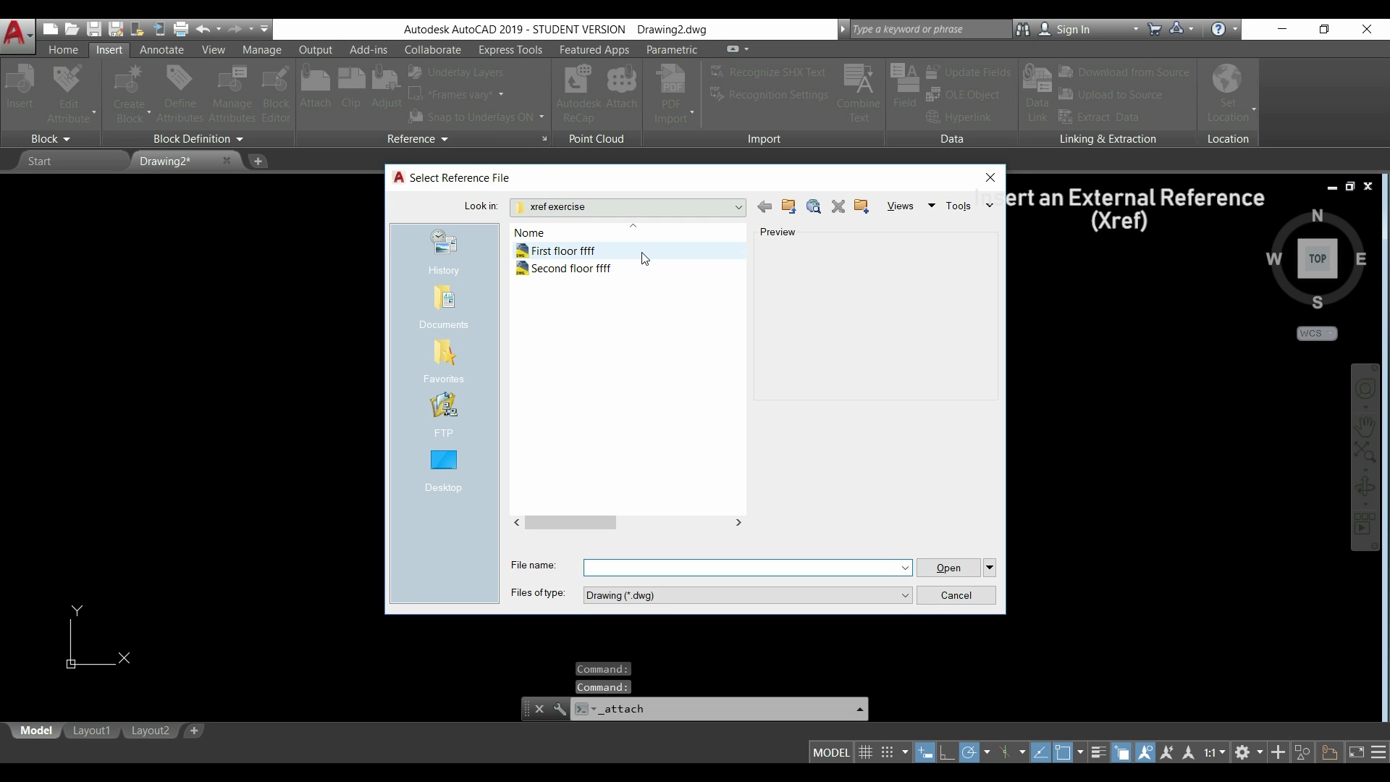
left_click(645, 253)
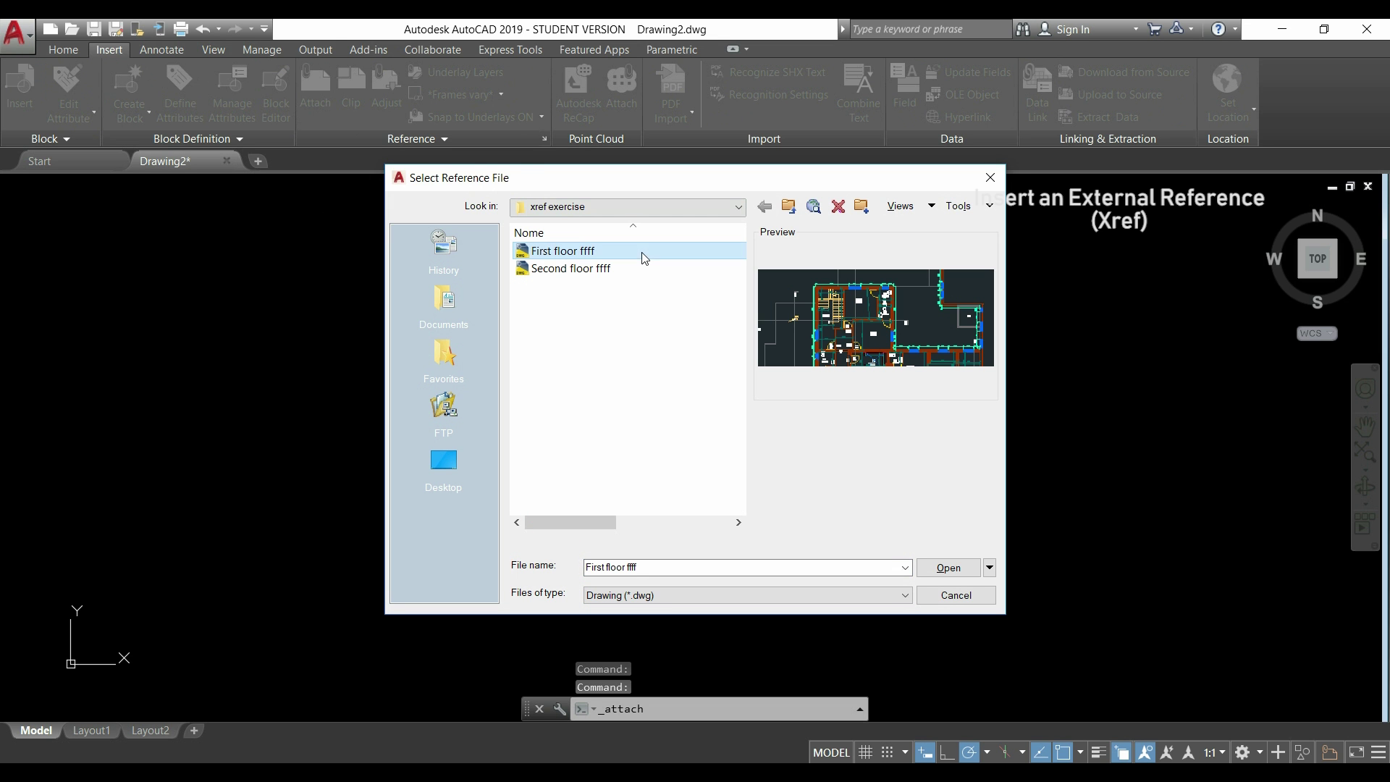
left_click(946, 571)
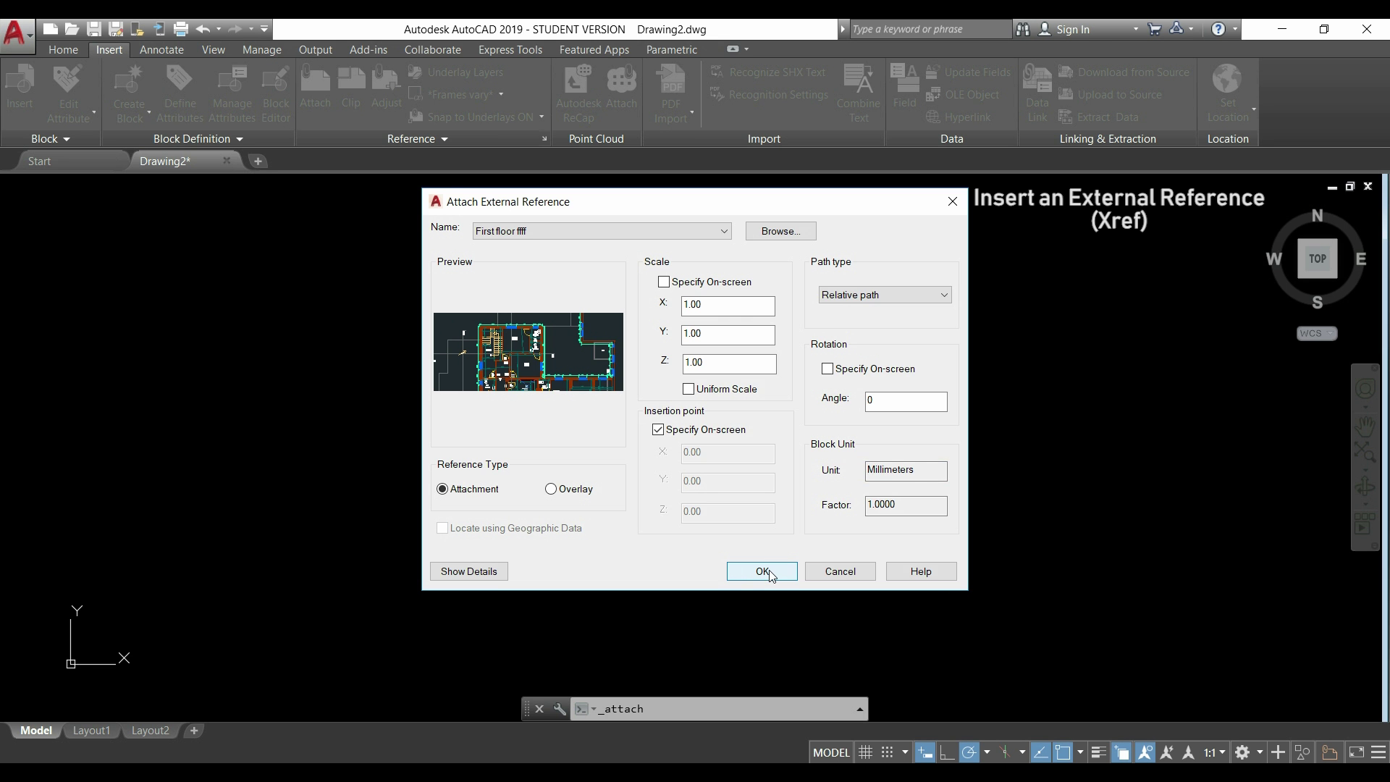
left_click(762, 571)
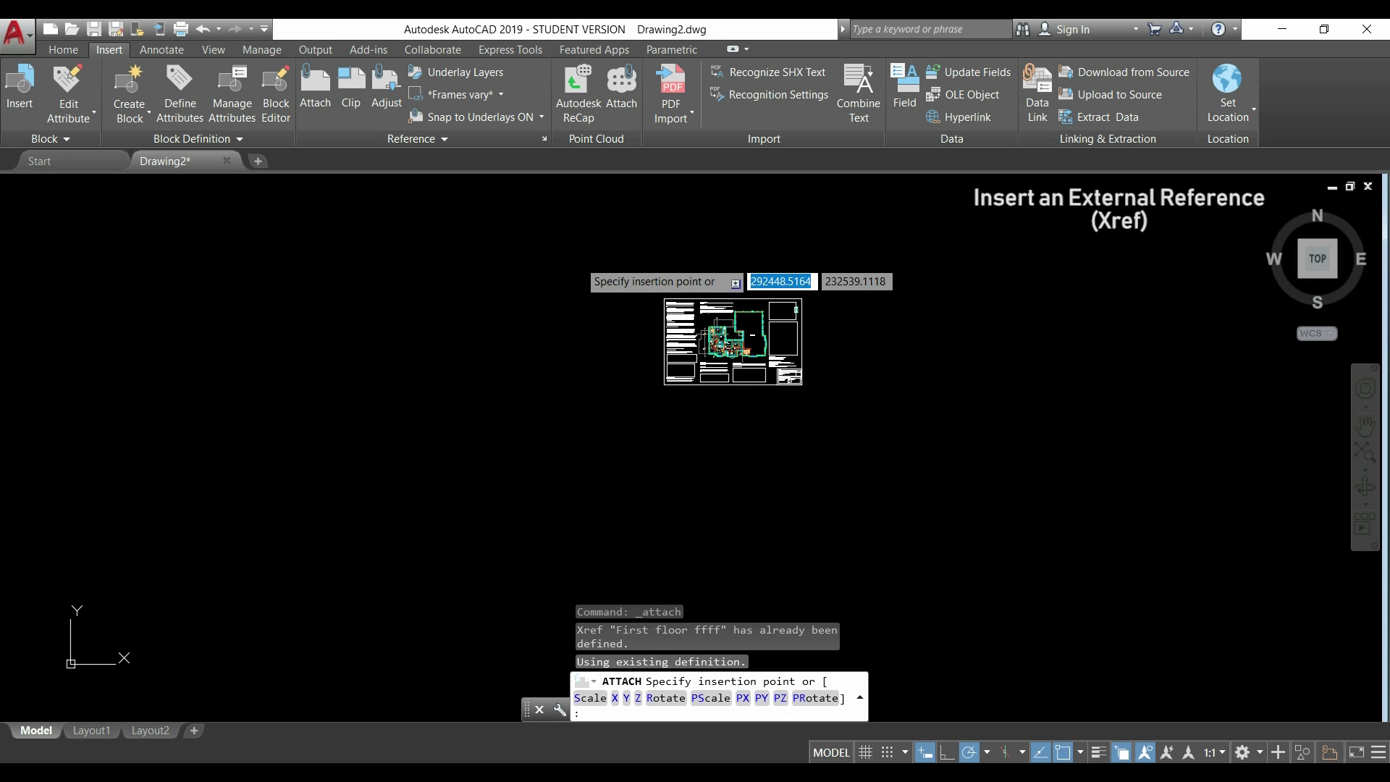
left_click(578, 259)
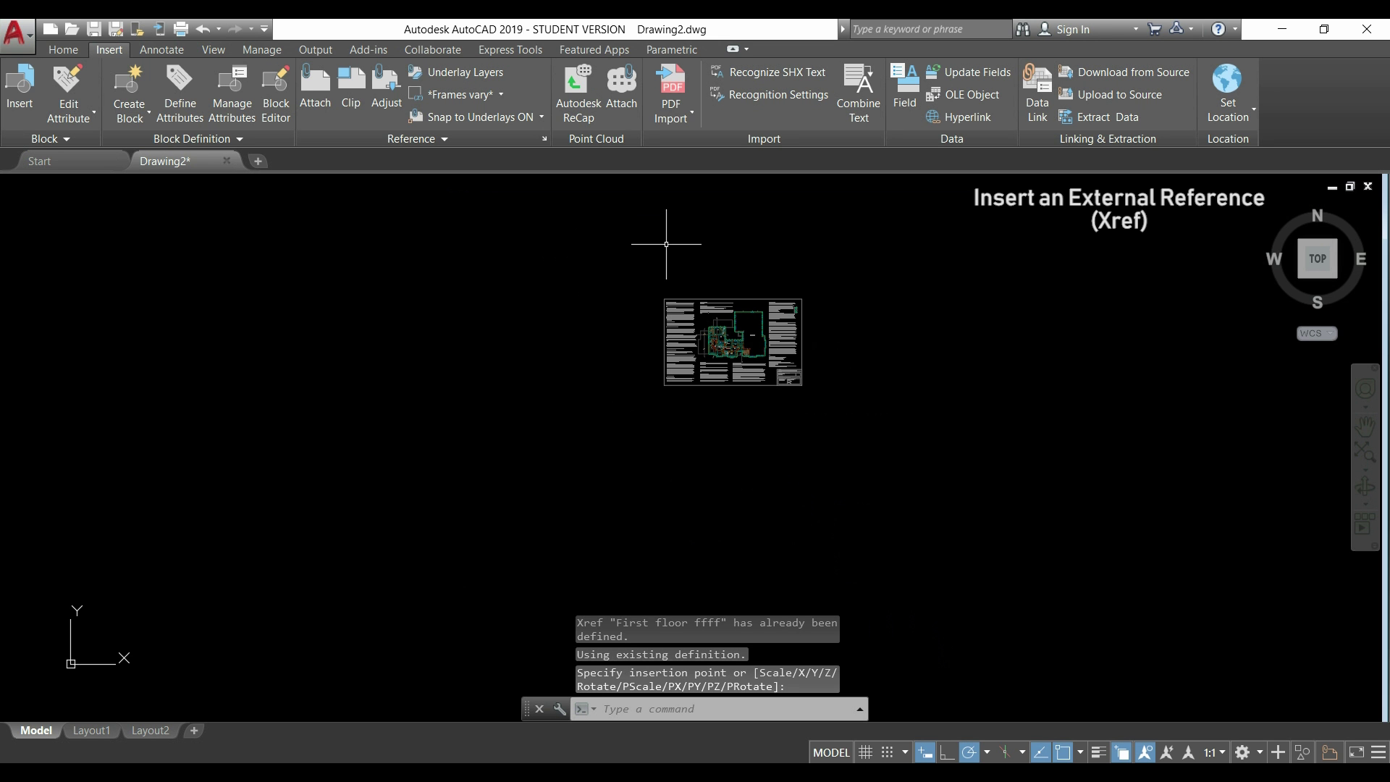
scroll(730, 271, "up", 4)
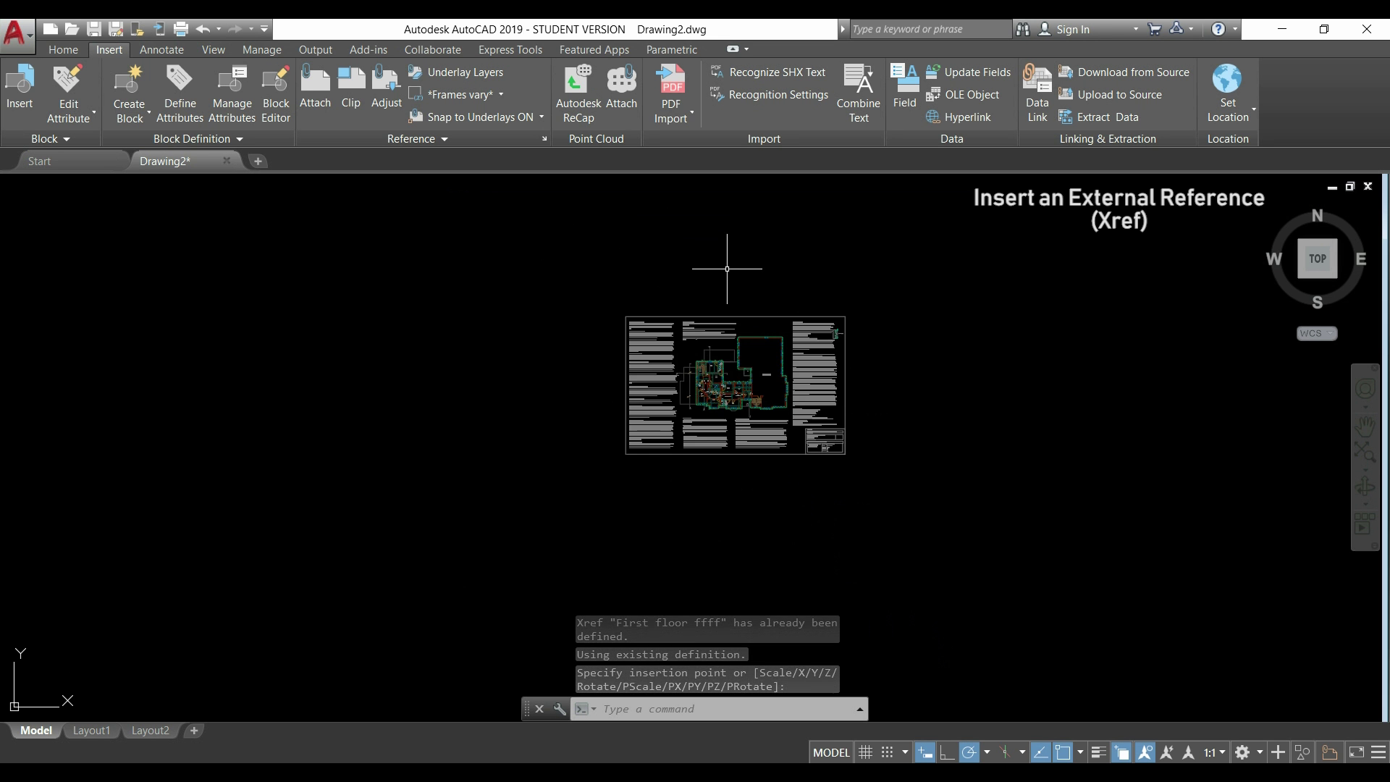
middle_click_drag(1011, 490, 979, 528)
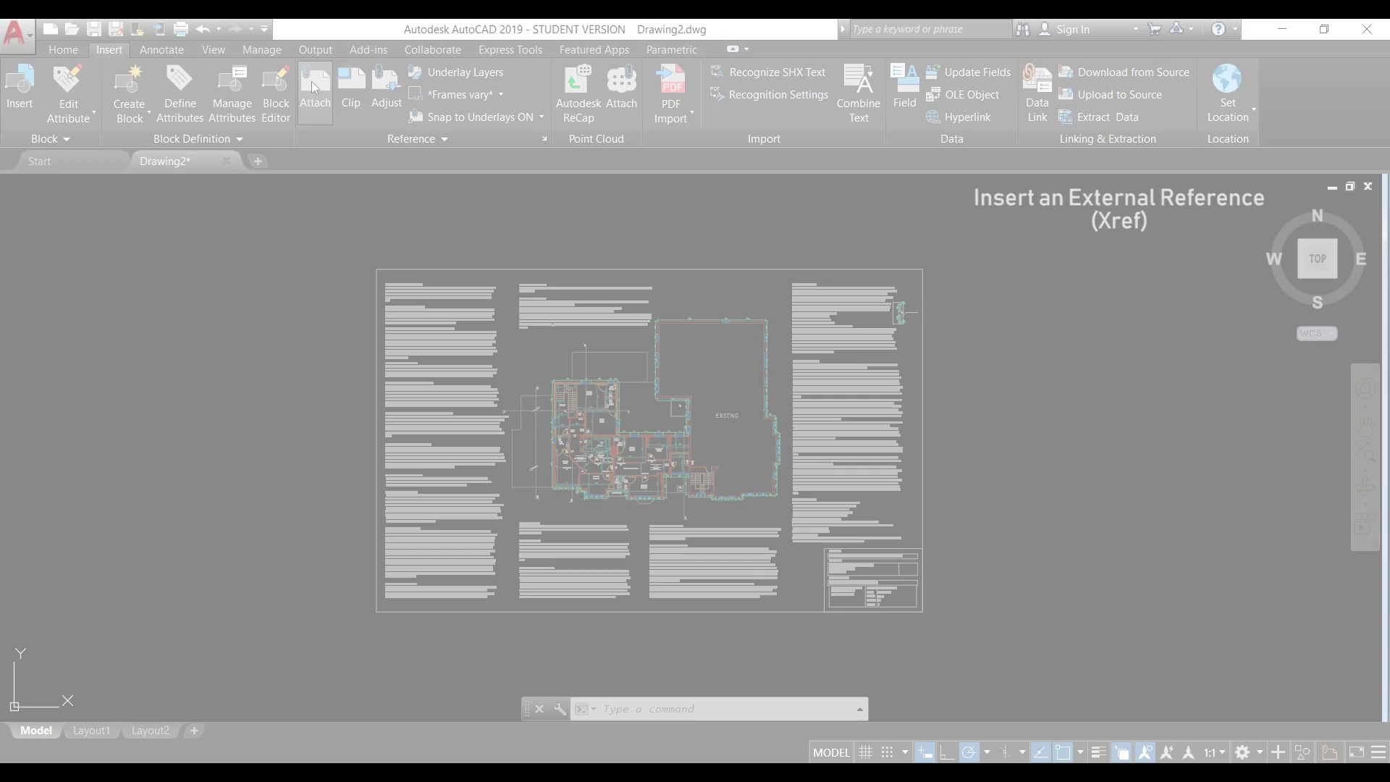
left_click(312, 82)
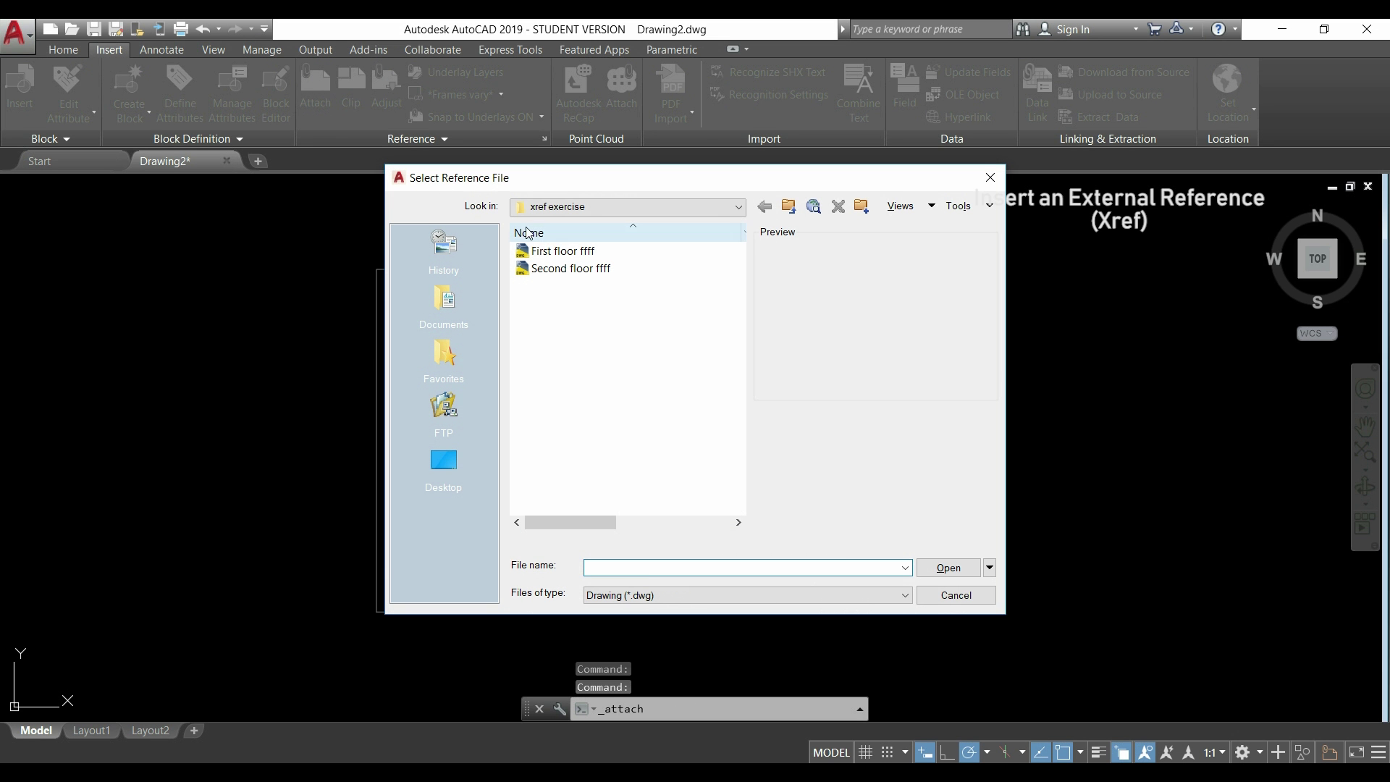
Step: Attach 'Second floor ffff' as an xref, placed below and right of the first sheet
left_click(609, 269)
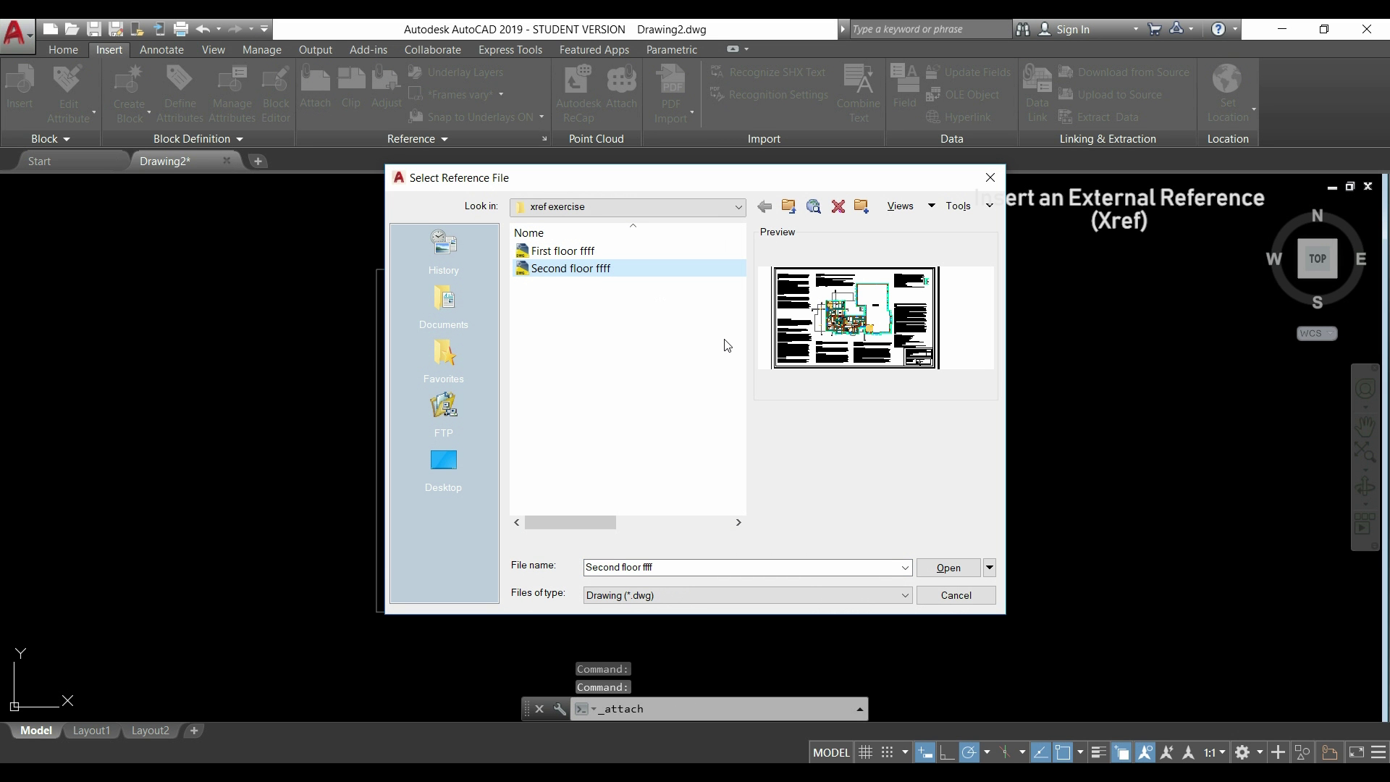
left_click(948, 567)
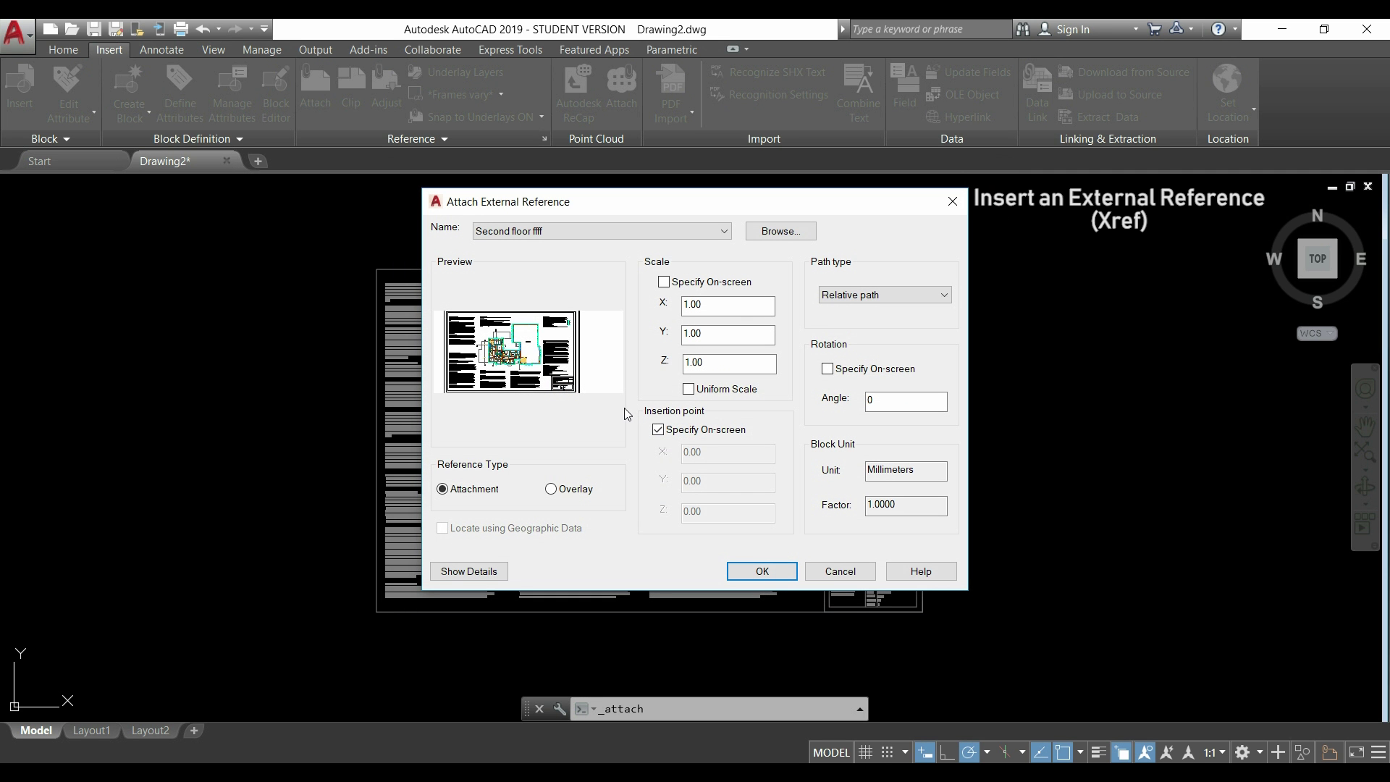
left_click(761, 572)
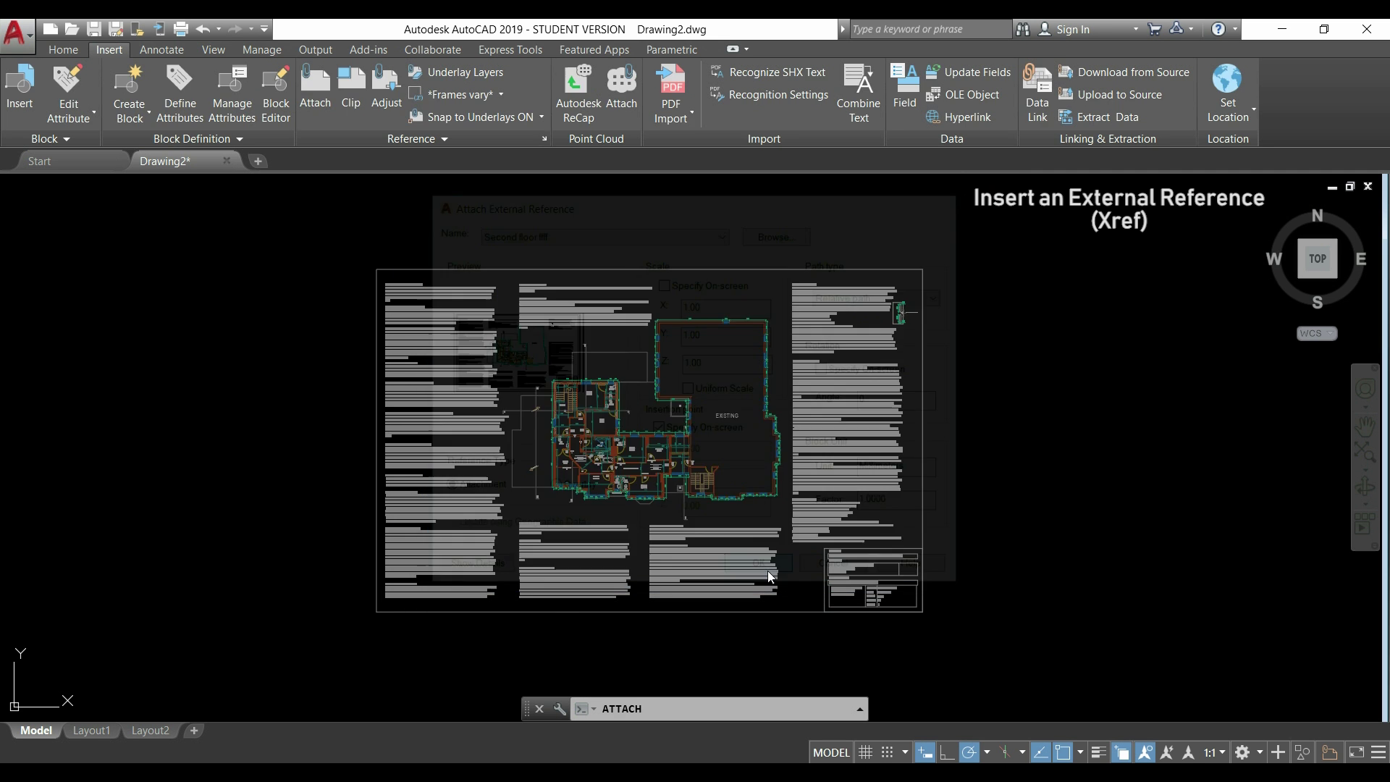
middle_click_drag(800, 567, 812, 252)
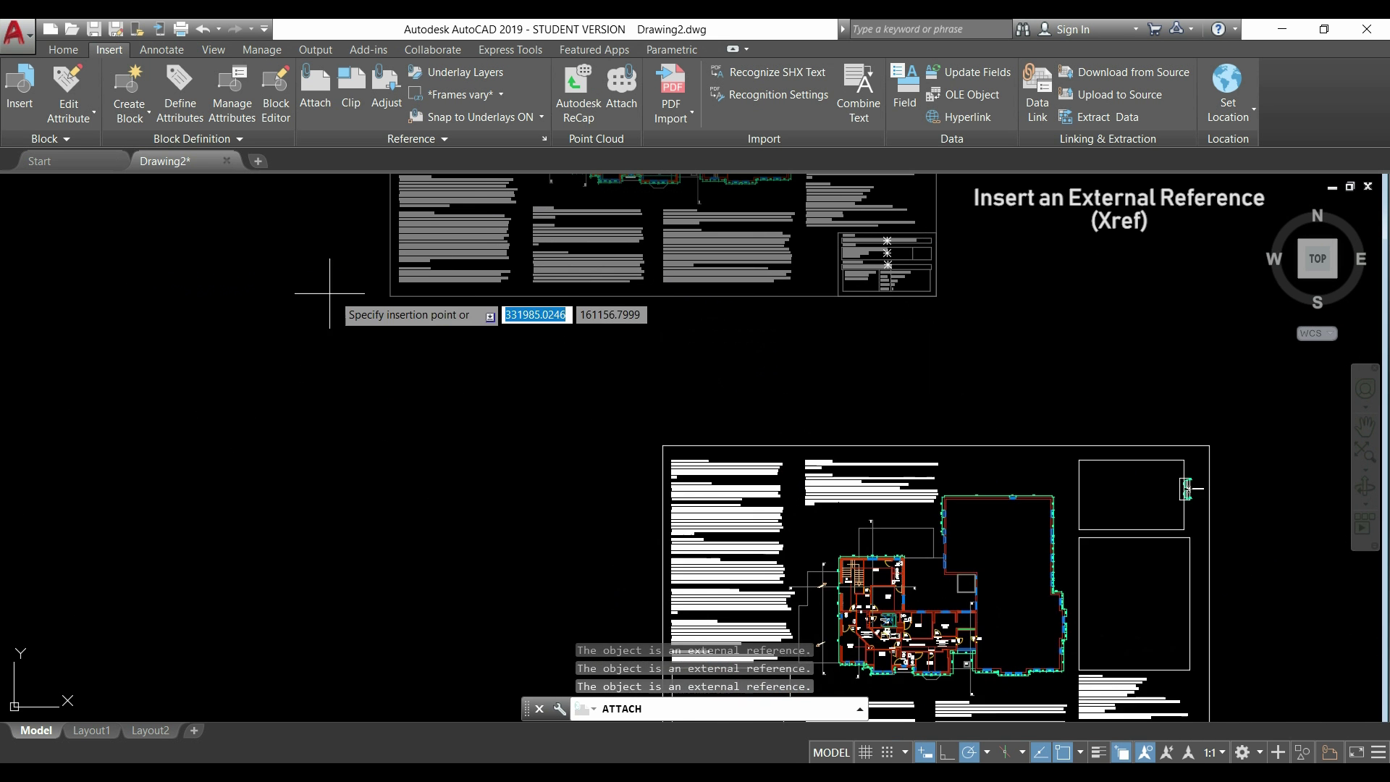
left_click(332, 420)
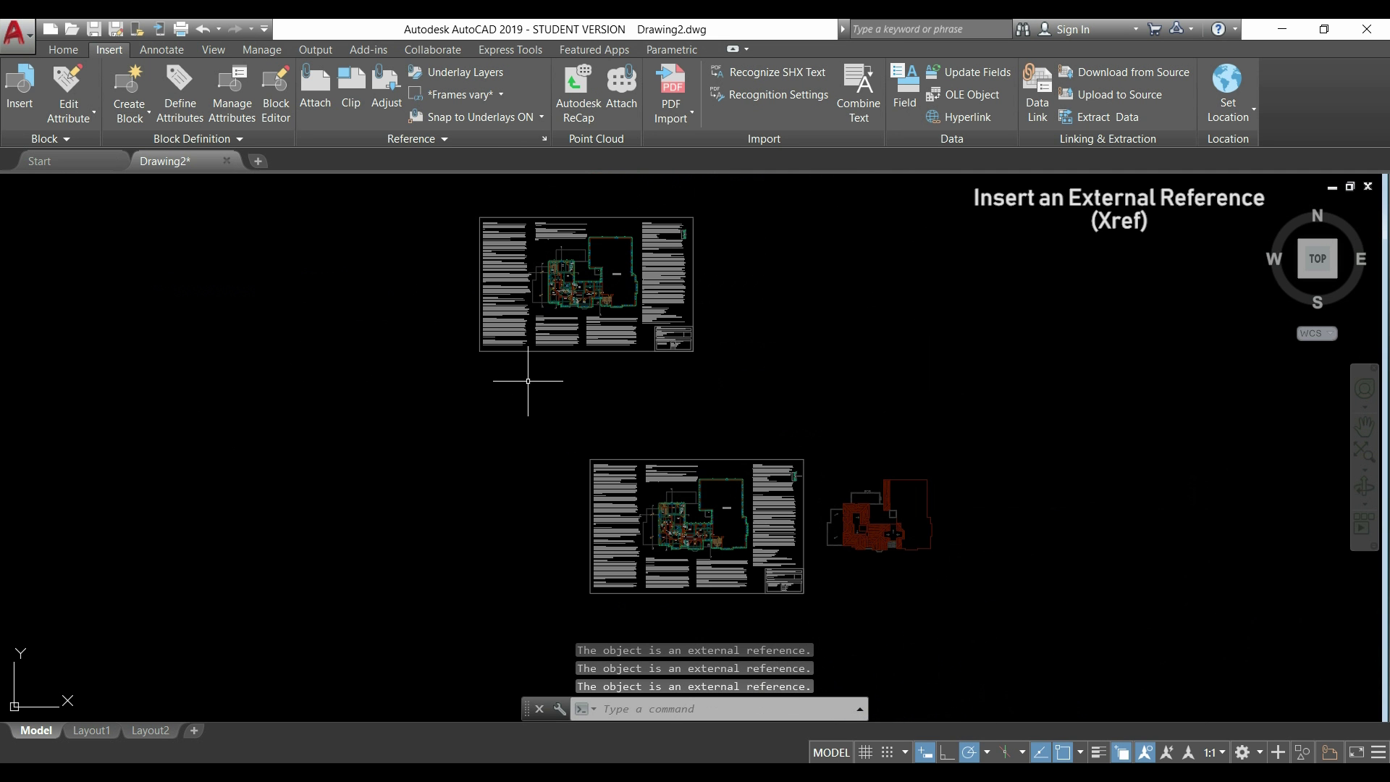
Step: Move the second-floor xref by its top-left corner to sit directly below the first-floor sheet
scroll(536, 387, "down", 4)
left_click(811, 588)
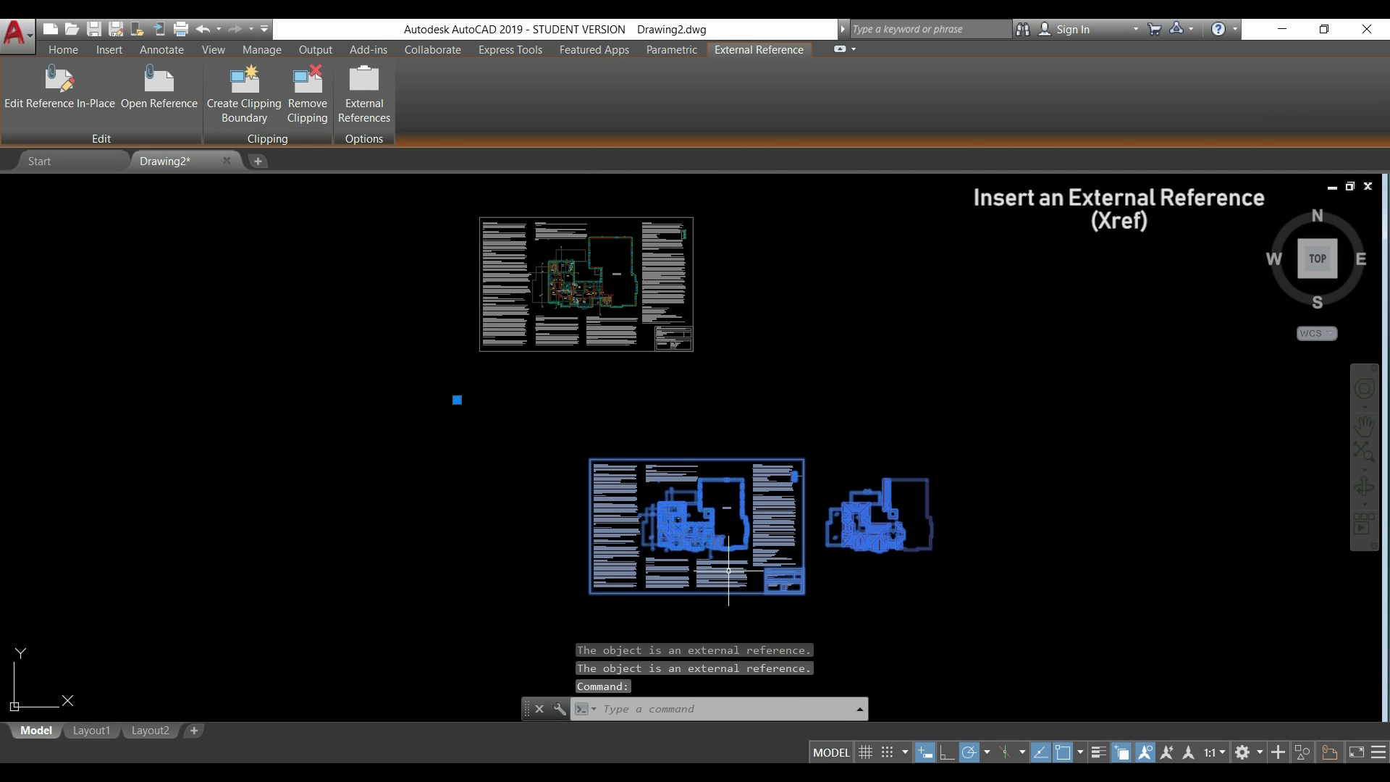
key("Escape")
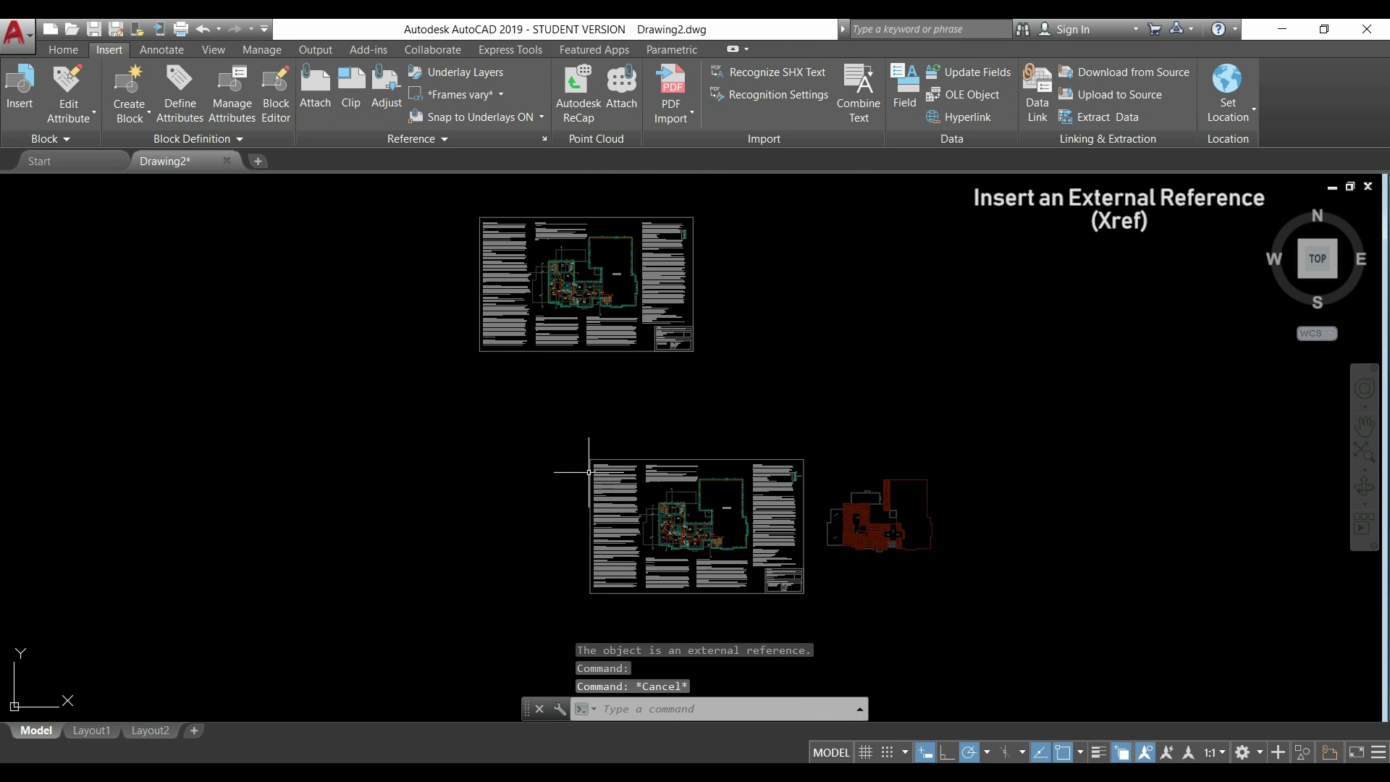
type("m")
key("Return")
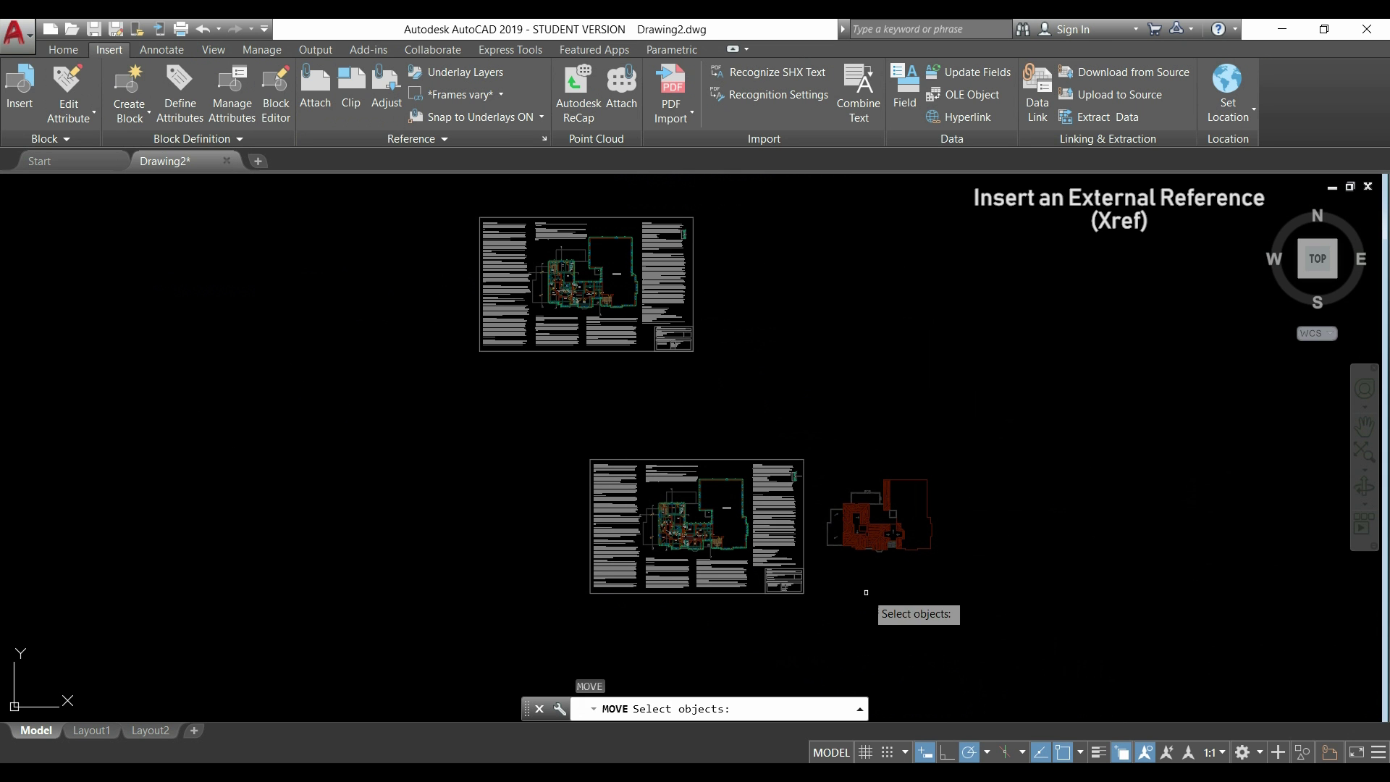
left_click(799, 579)
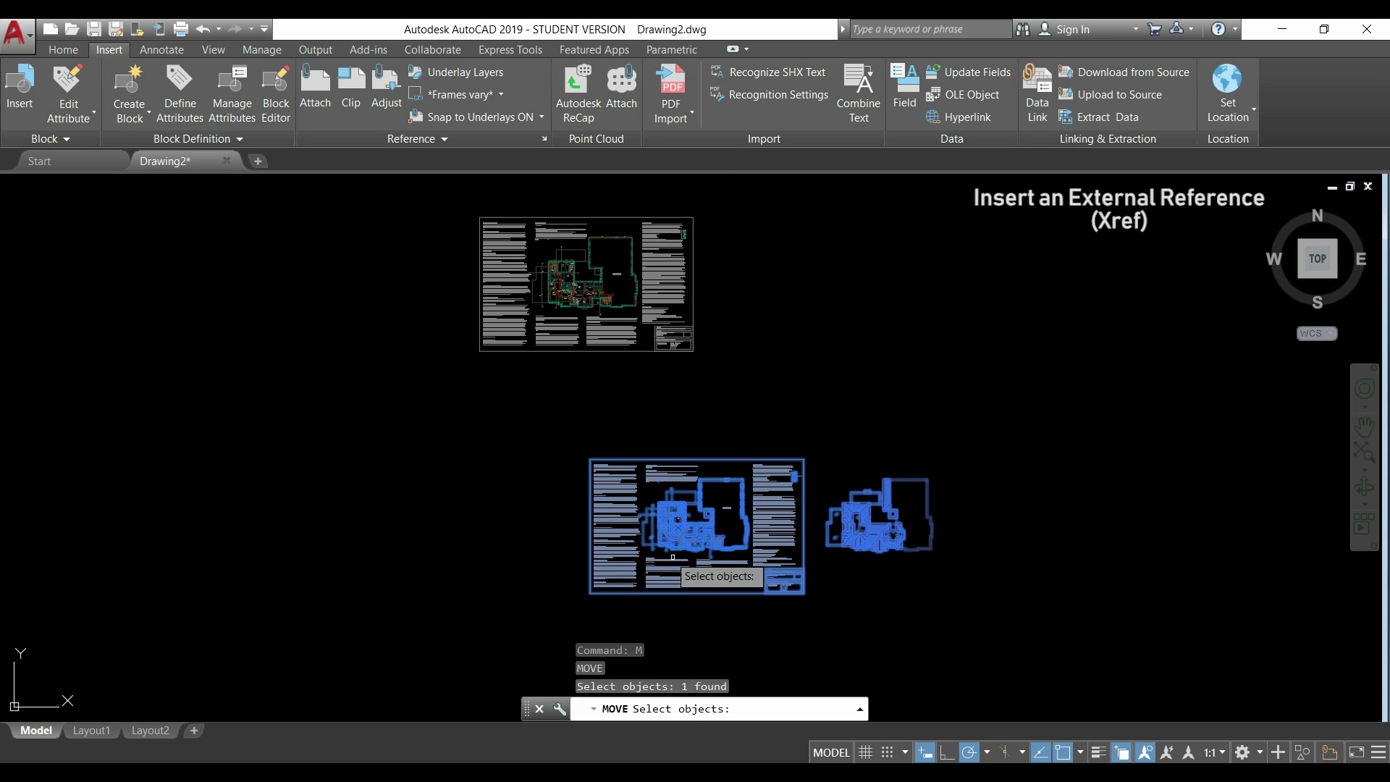
key("Return")
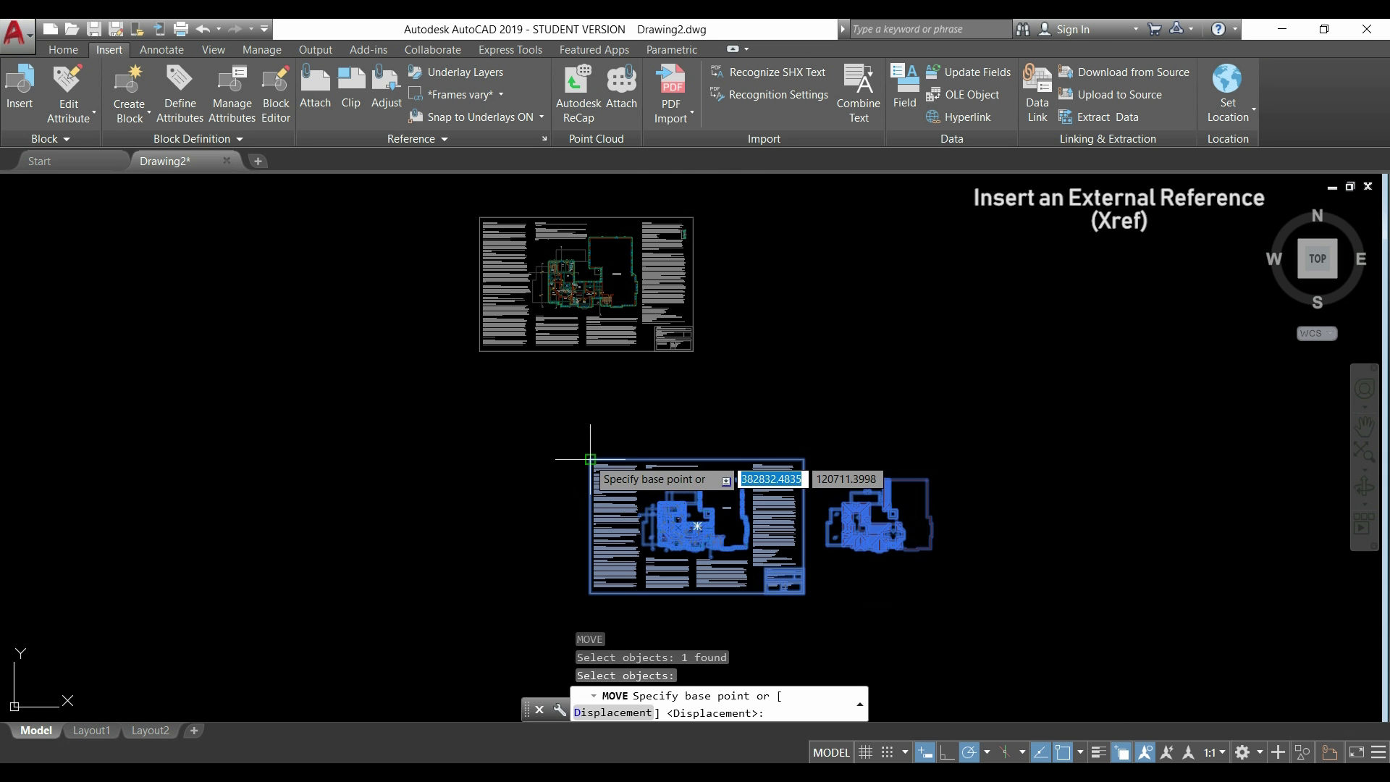
left_click(590, 459)
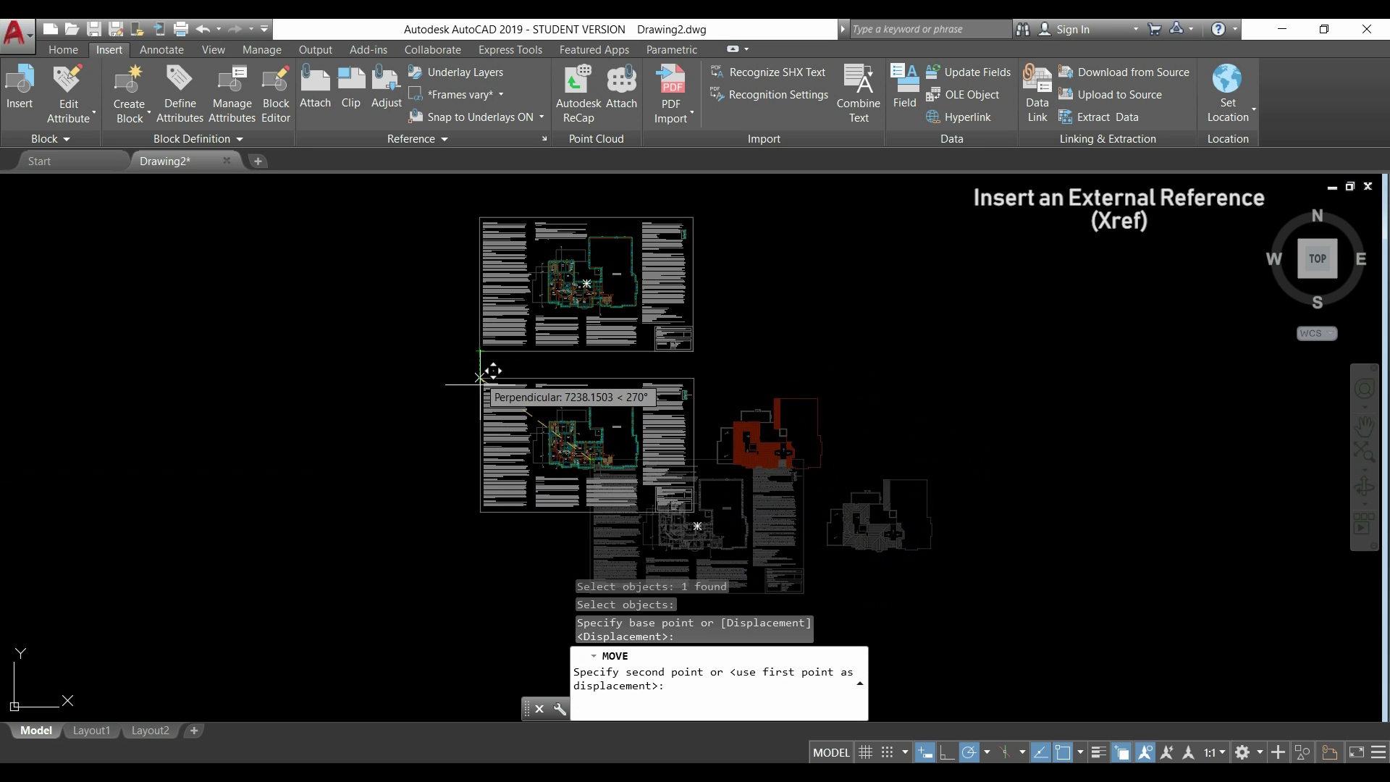
left_click(483, 429)
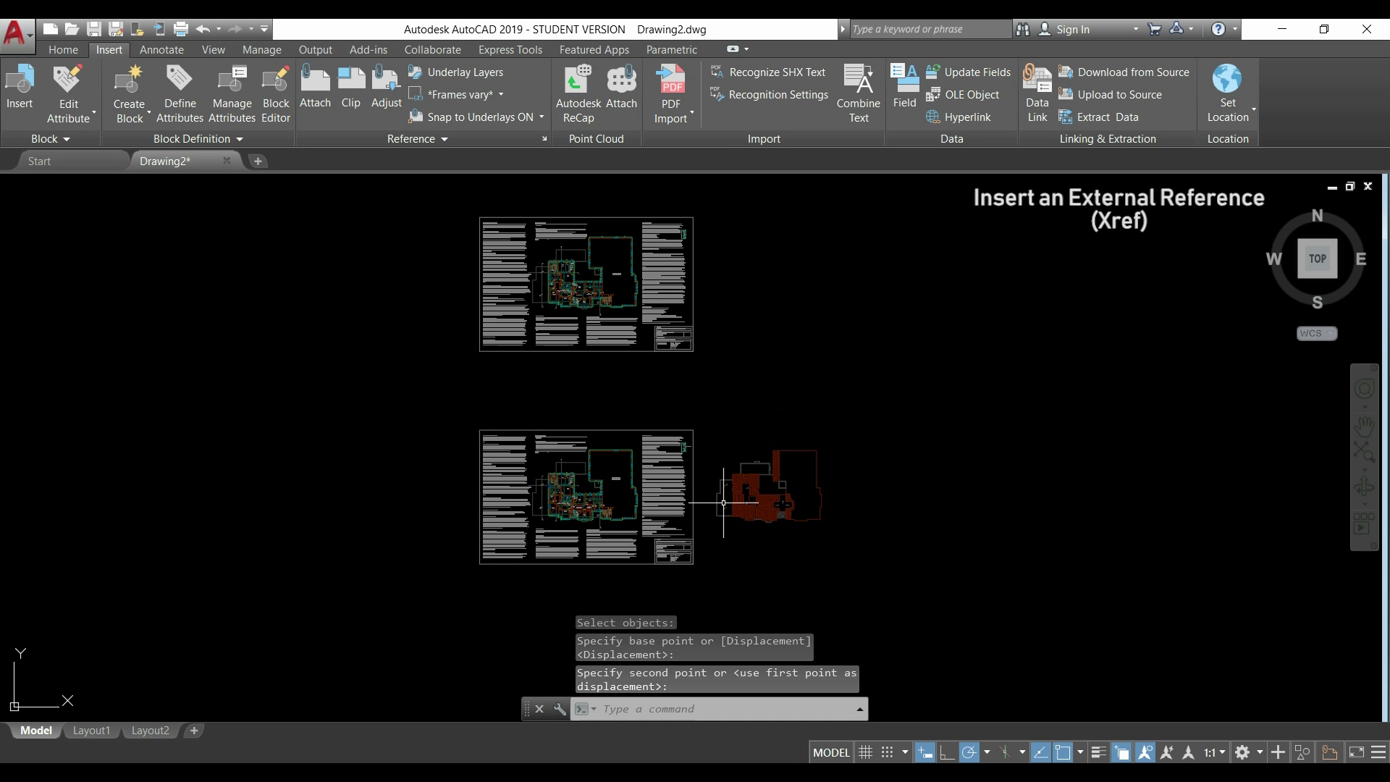
key("Escape")
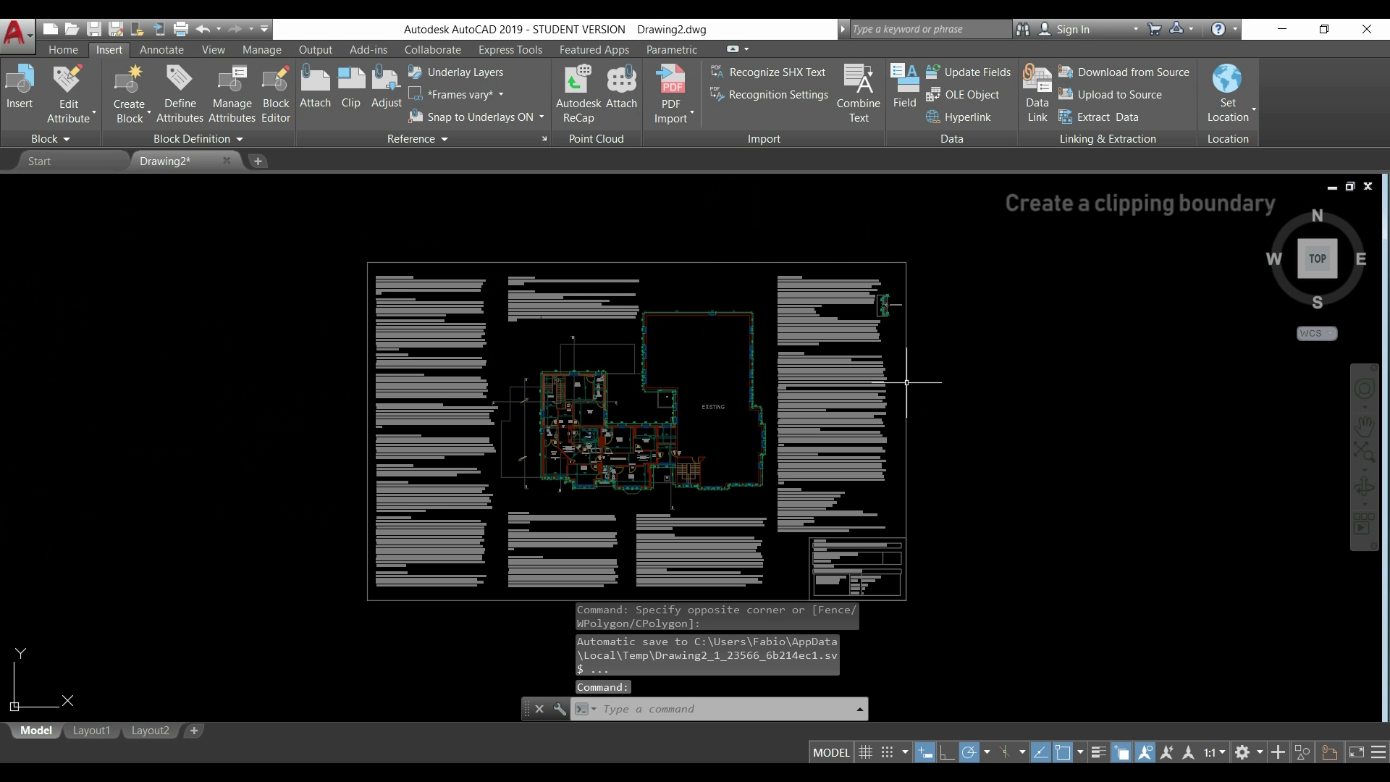
Step: Select the first-floor xref and start XCLIP, listing its boundary type options
left_click(906, 382)
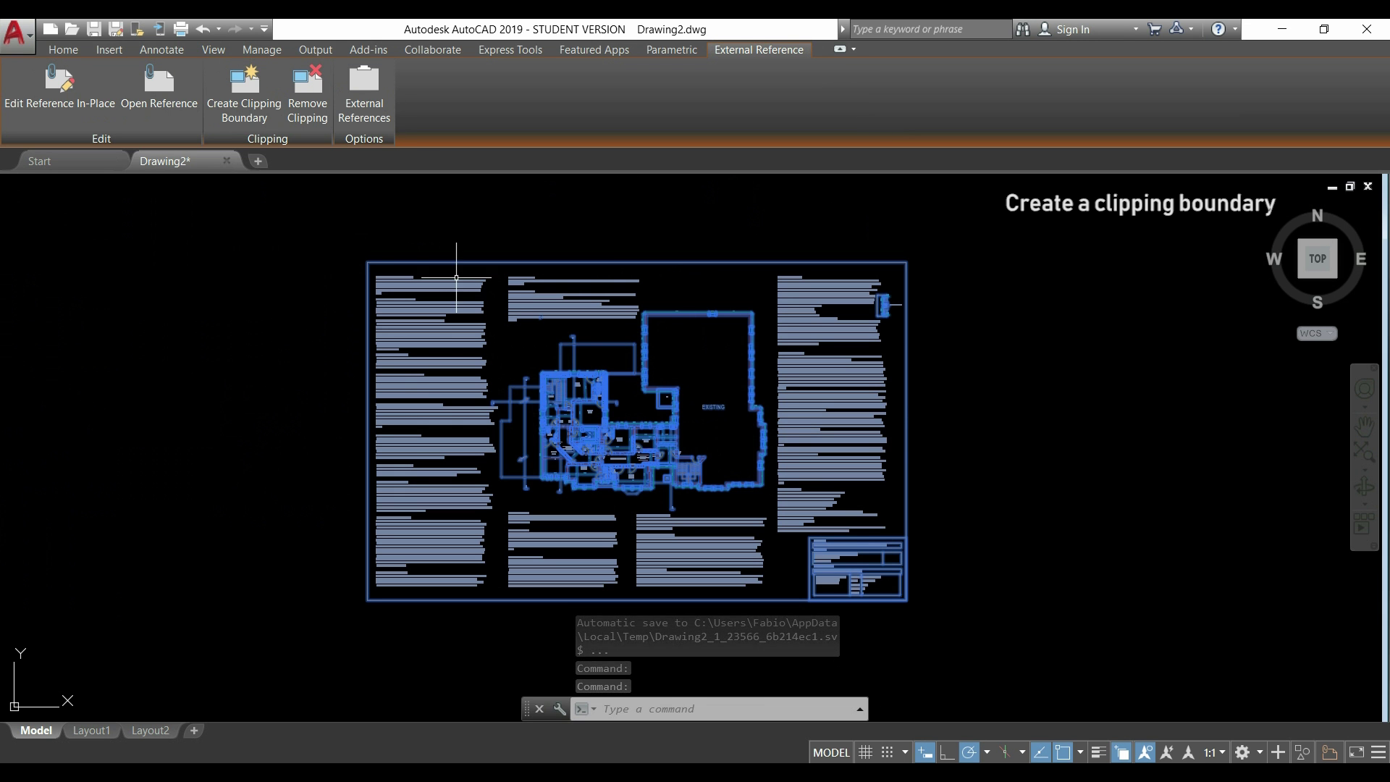
left_click(243, 103)
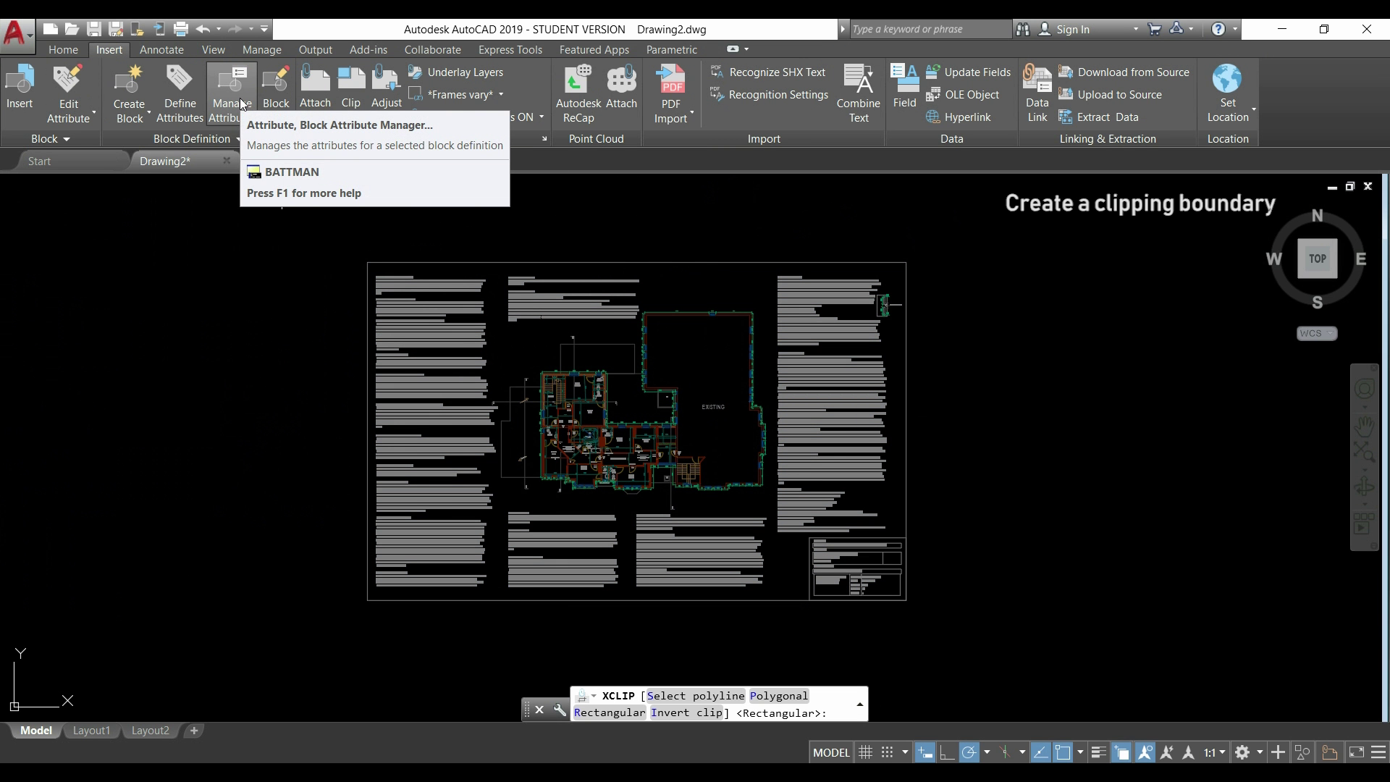
key("Down")
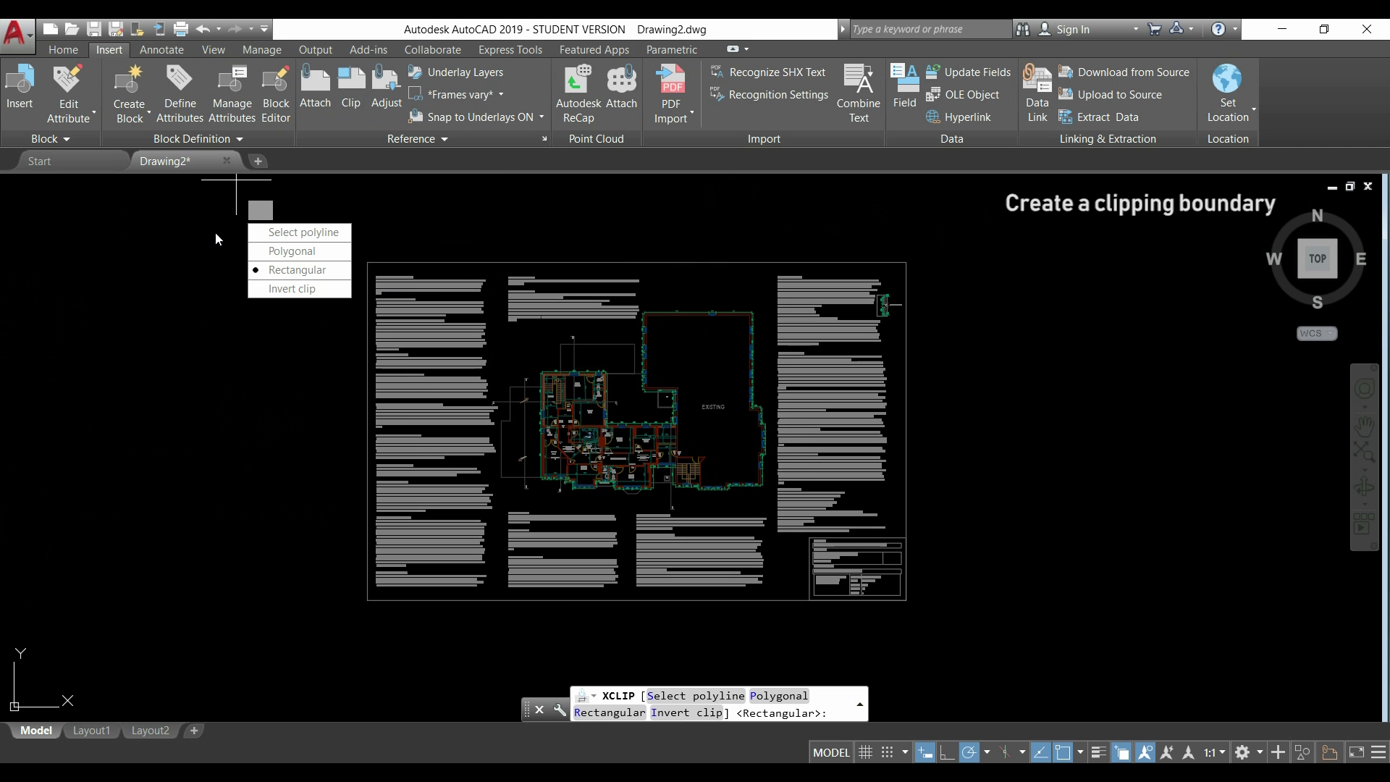
Step: Choose the Polygonal boundary and begin tracing the clip outline around the first-floor plan
left_click(296, 251)
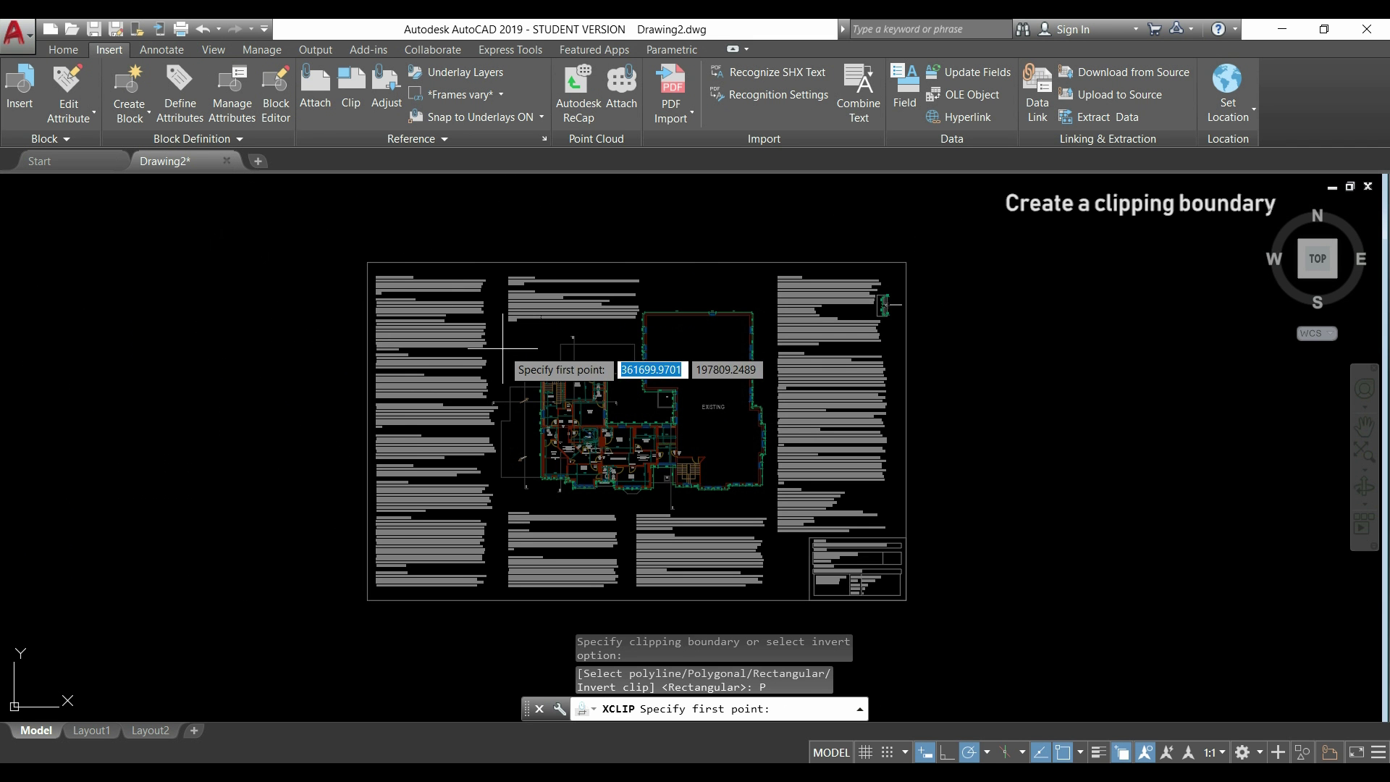
scroll(511, 359, "up", 2)
scroll(510, 360, "up", 4)
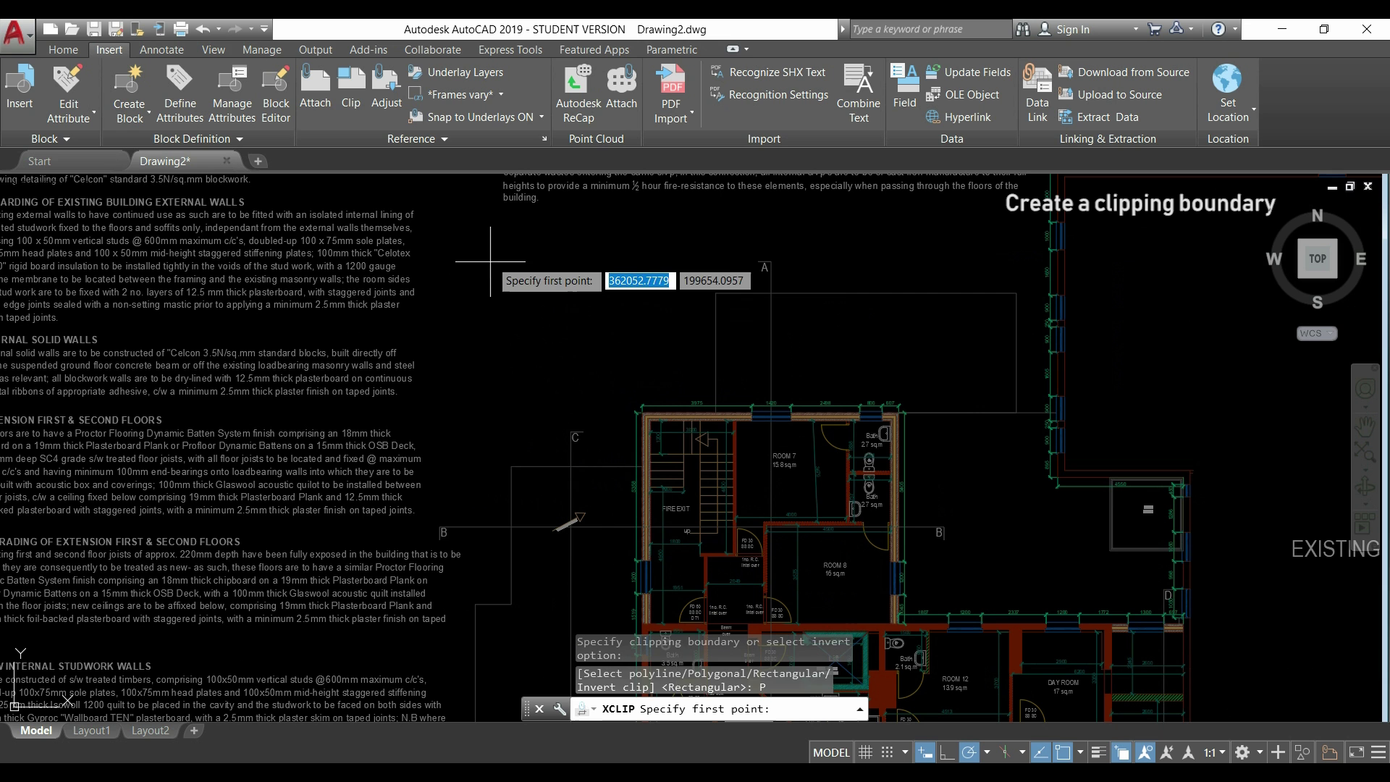
left_click(489, 249)
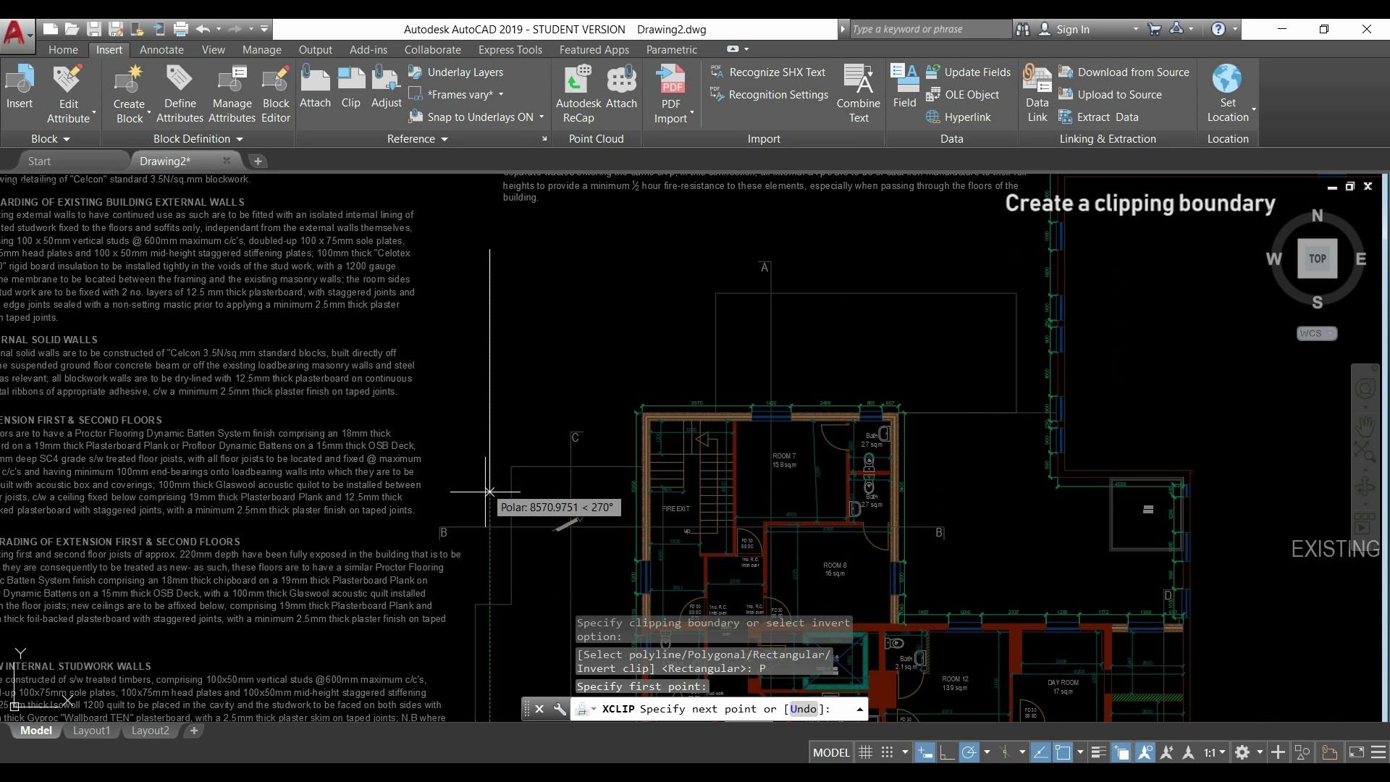
scroll(458, 526, "up", 4)
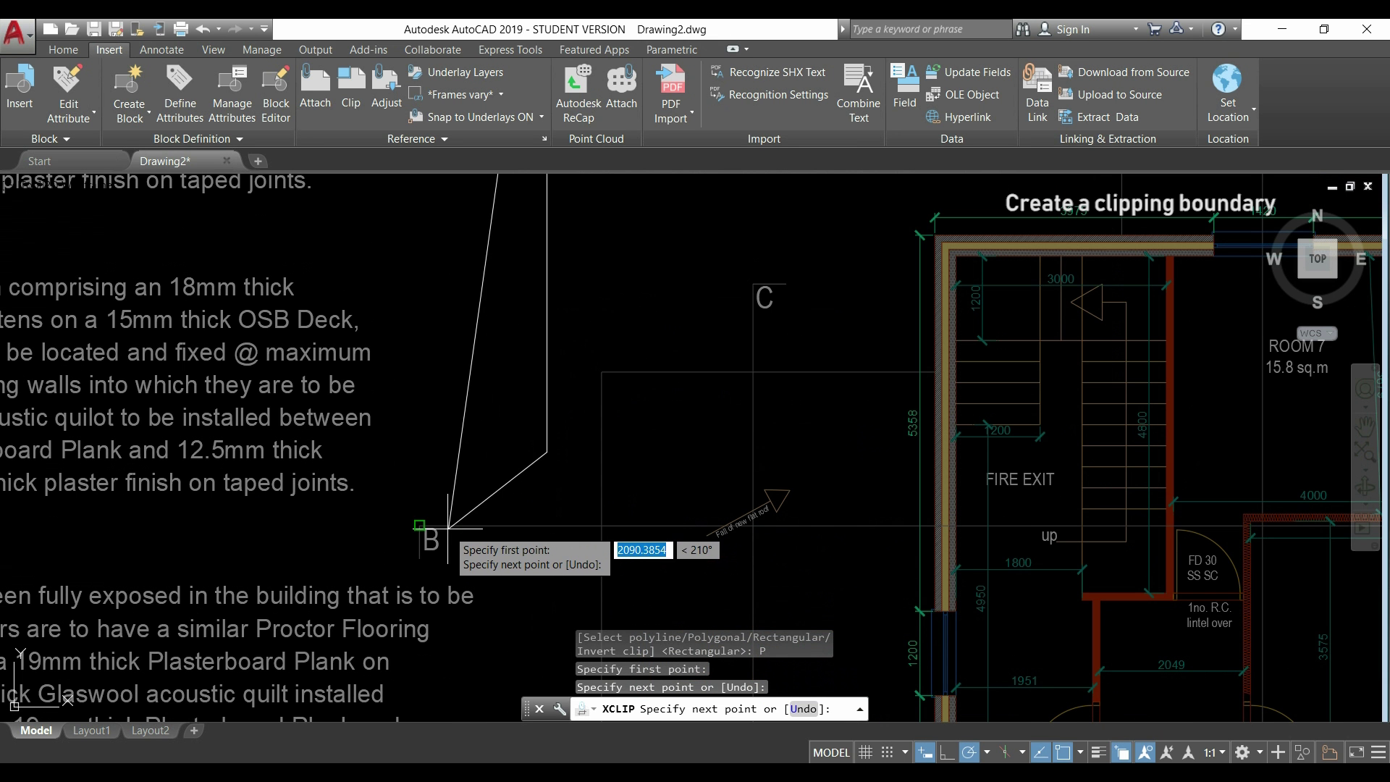
left_click(376, 516)
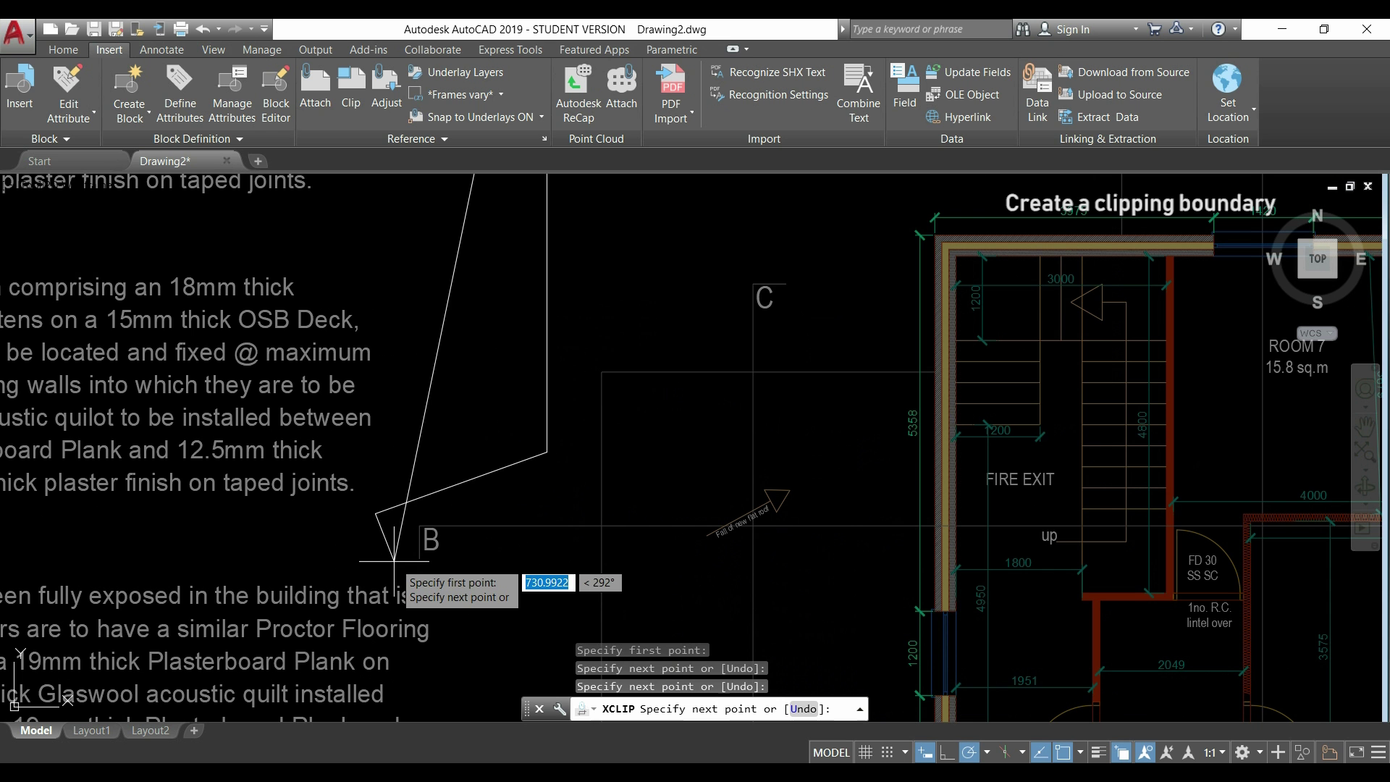
left_click(375, 571)
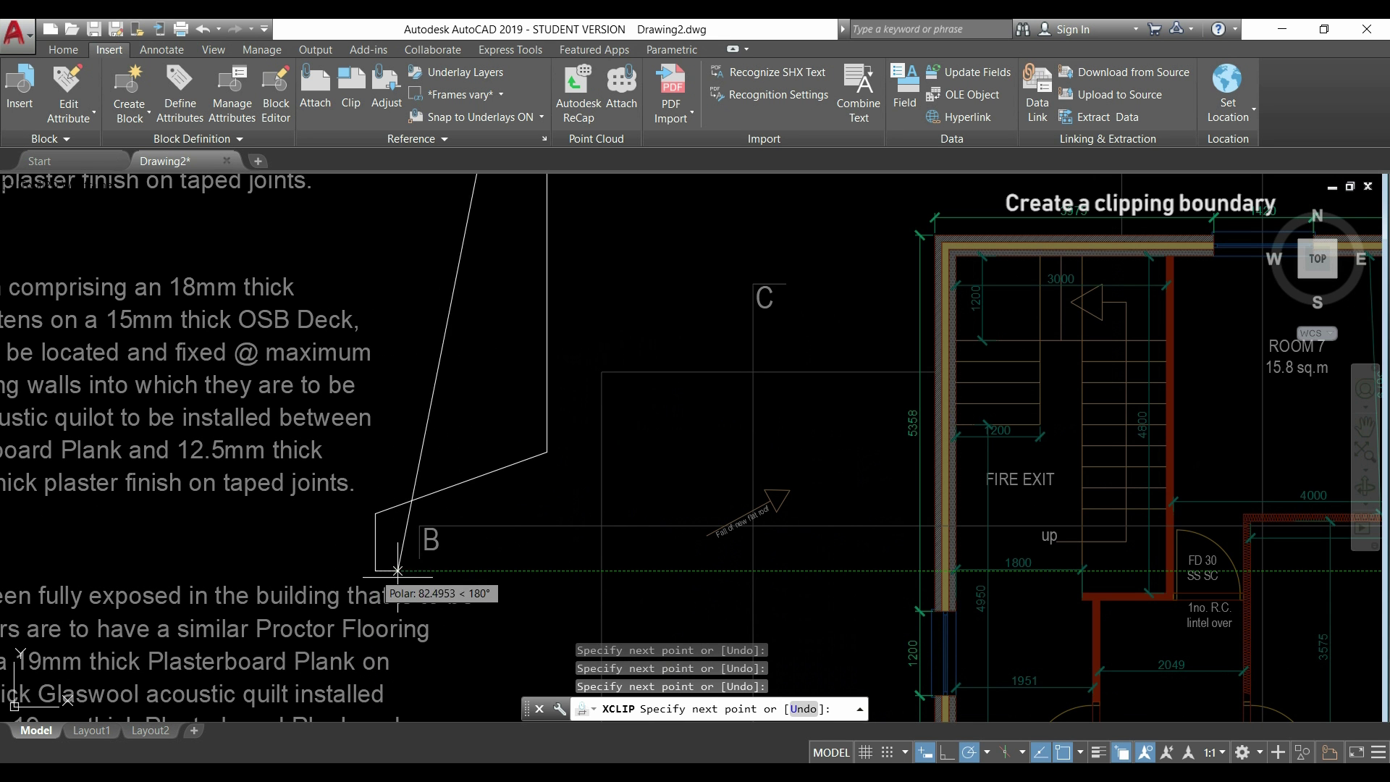
left_click(526, 570)
mouse_move(526, 571)
middle_mouse_down()
mouse_move(539, 403)
mouse_move(443, 283)
mouse_move(400, 326)
middle_mouse_up()
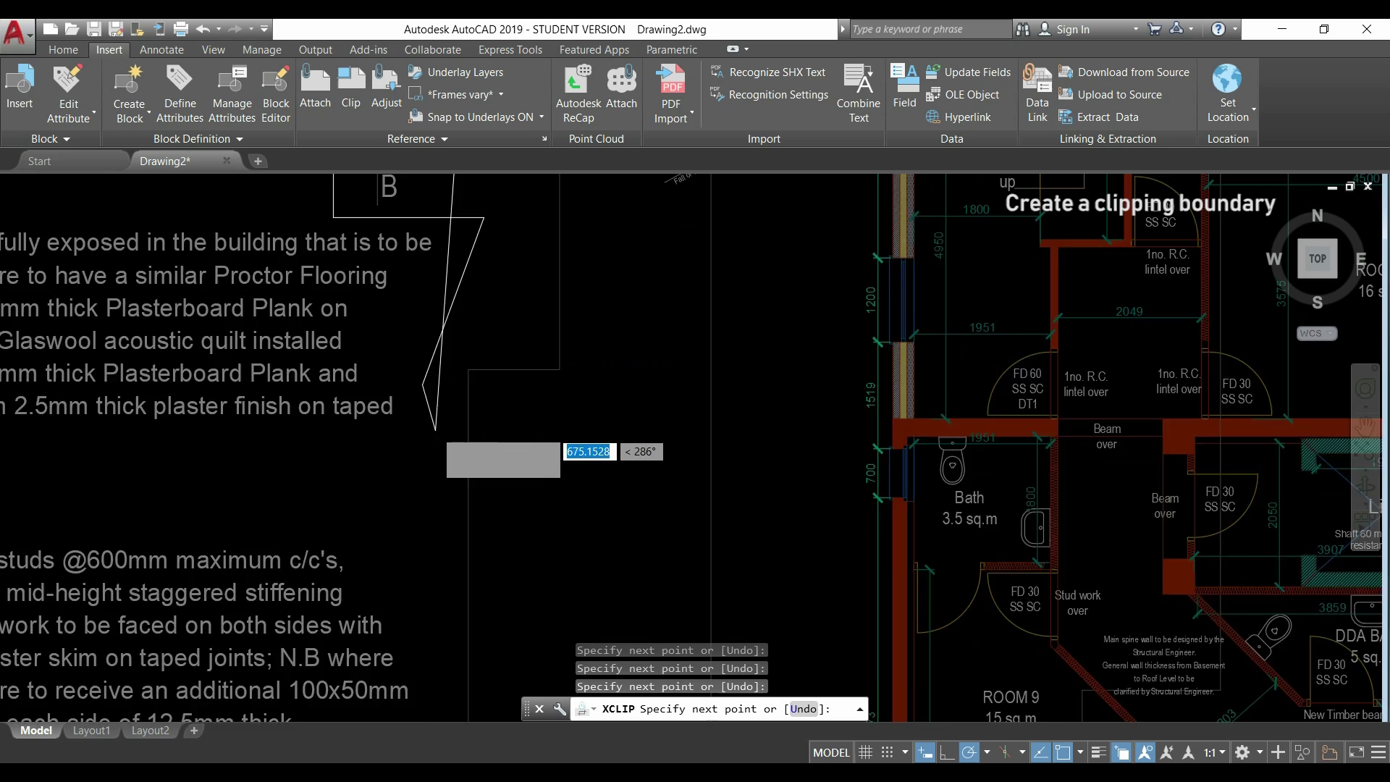
scroll(434, 431, "down", 2)
scroll(411, 516, "down", 4)
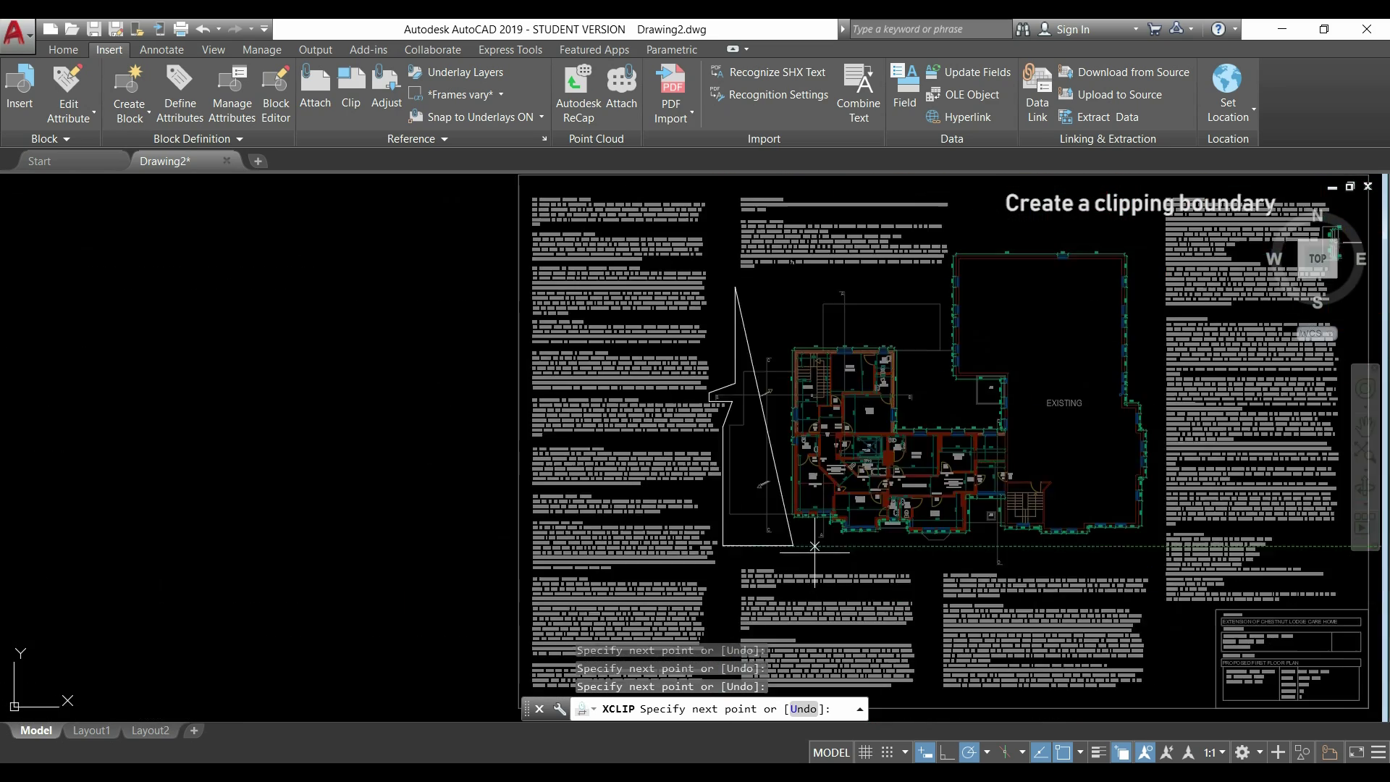
scroll(957, 537, "up", 6)
middle_click_drag(1101, 480, 905, 397)
scroll(906, 397, "down", 5)
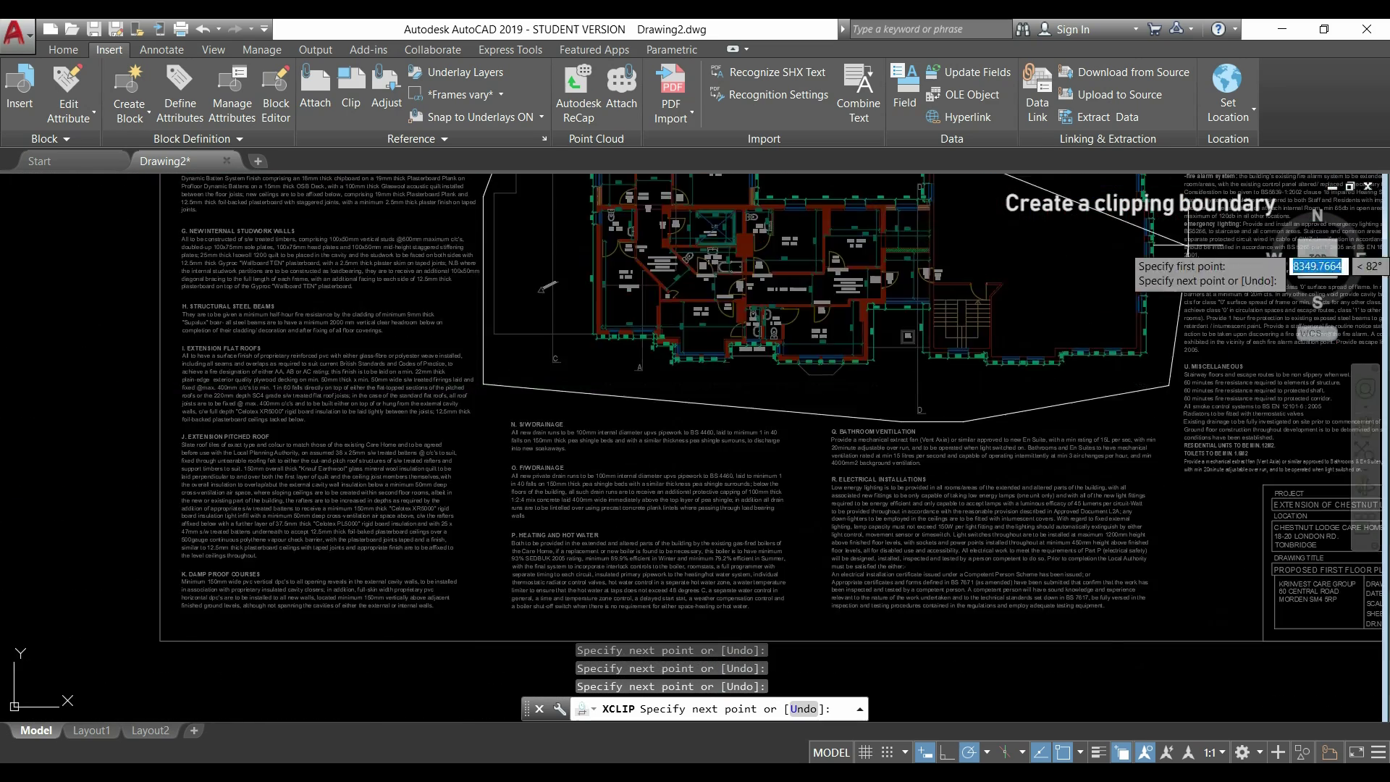
middle_click_drag(1303, 300, 1029, 410)
Step: Complete the polygon around the plan and apply the clip, cutting away the notes text
left_click(1029, 217)
scroll(746, 243, "up", 6)
left_click(570, 262)
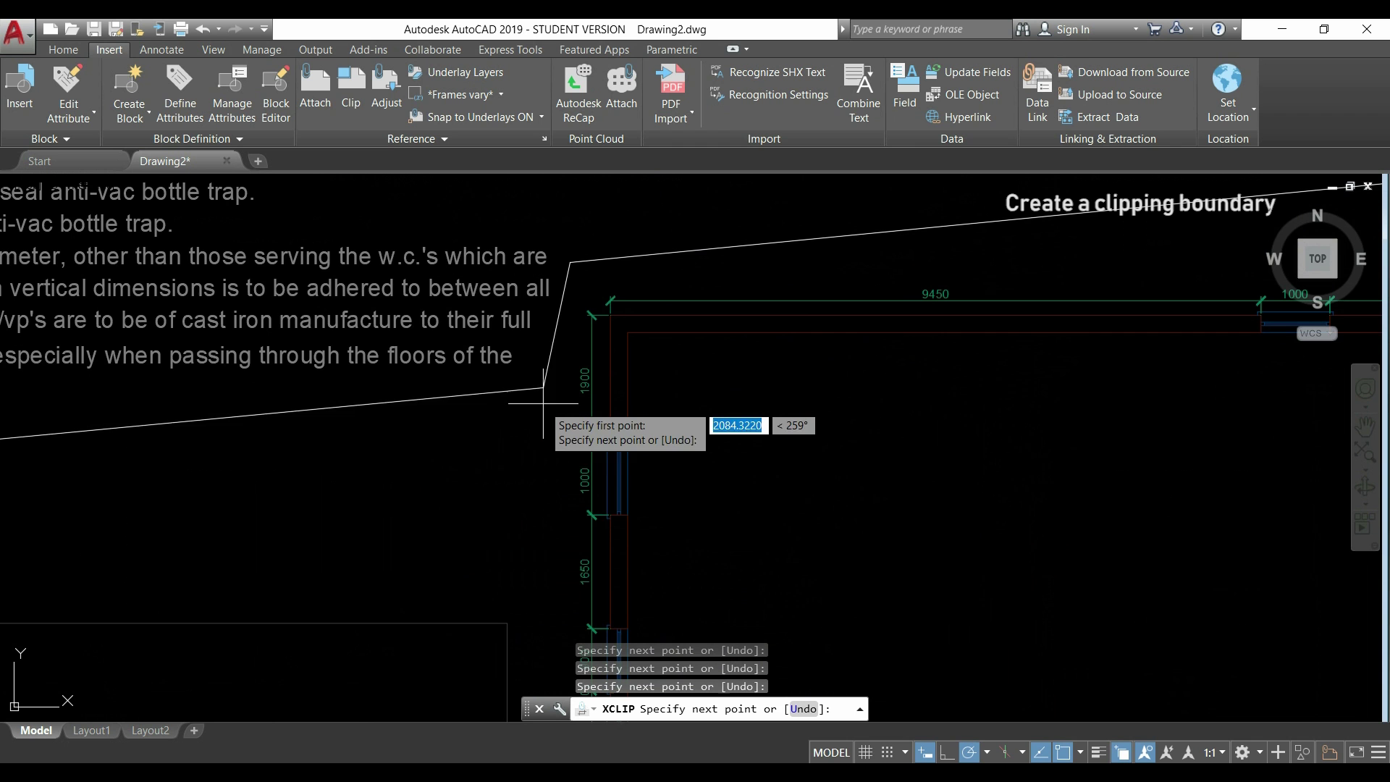
left_click(572, 435)
middle_click_drag(391, 465, 1119, 422)
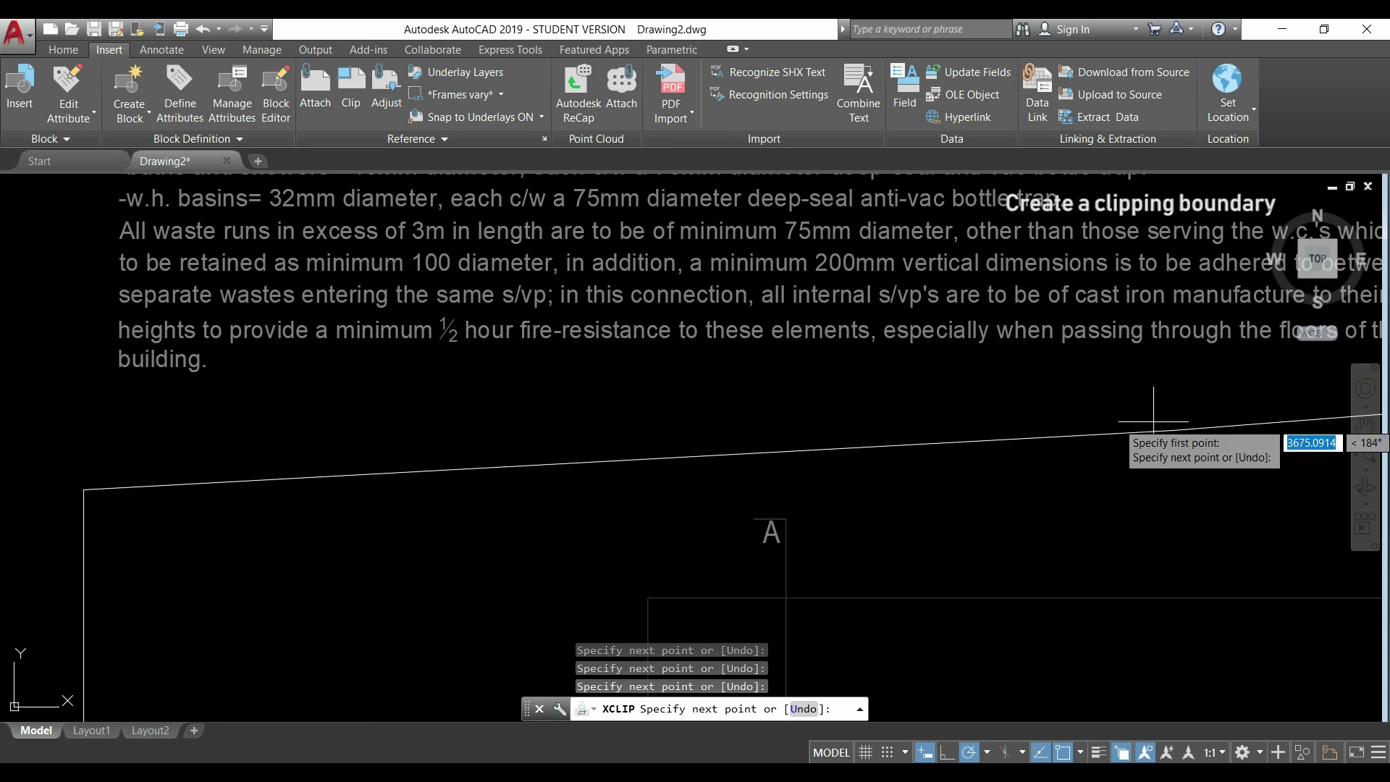
left_click(368, 409)
key("Return")
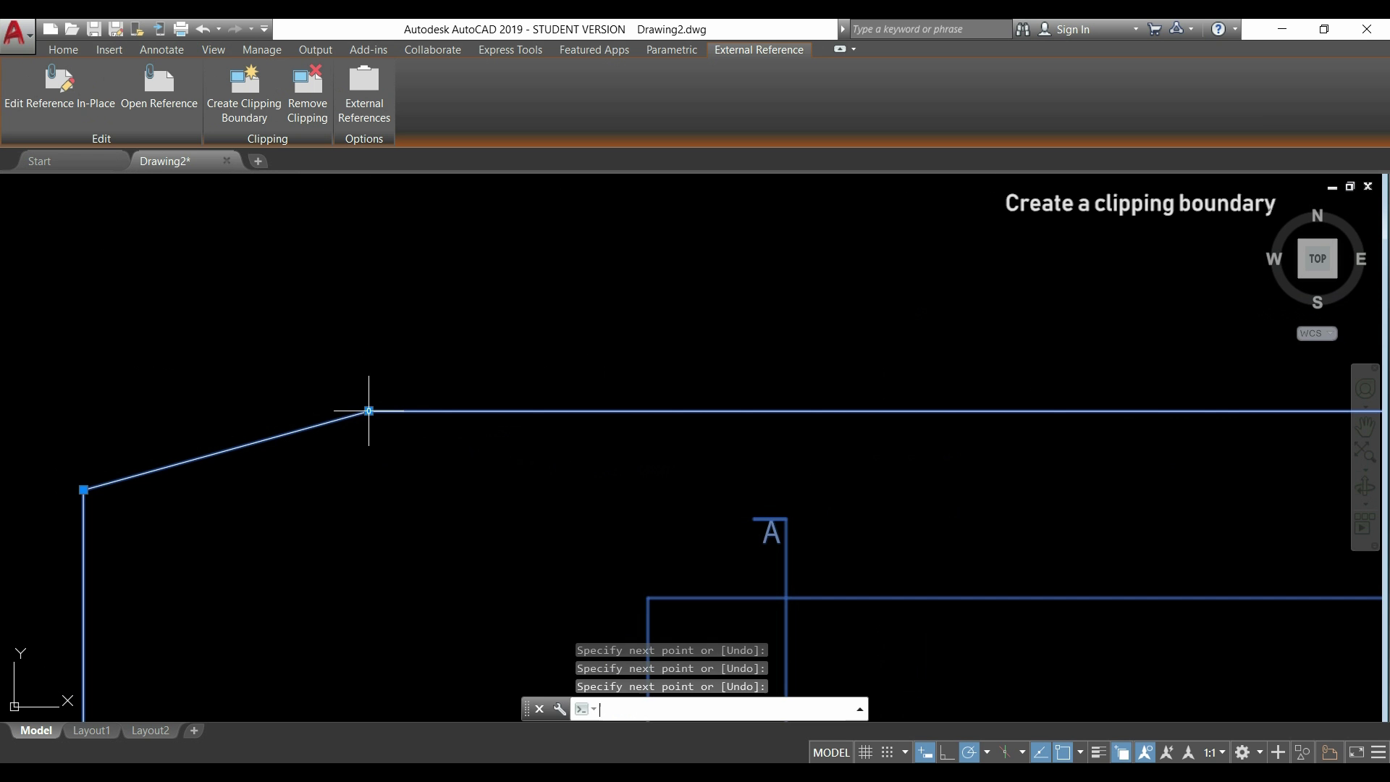
scroll(314, 310, "down", 2)
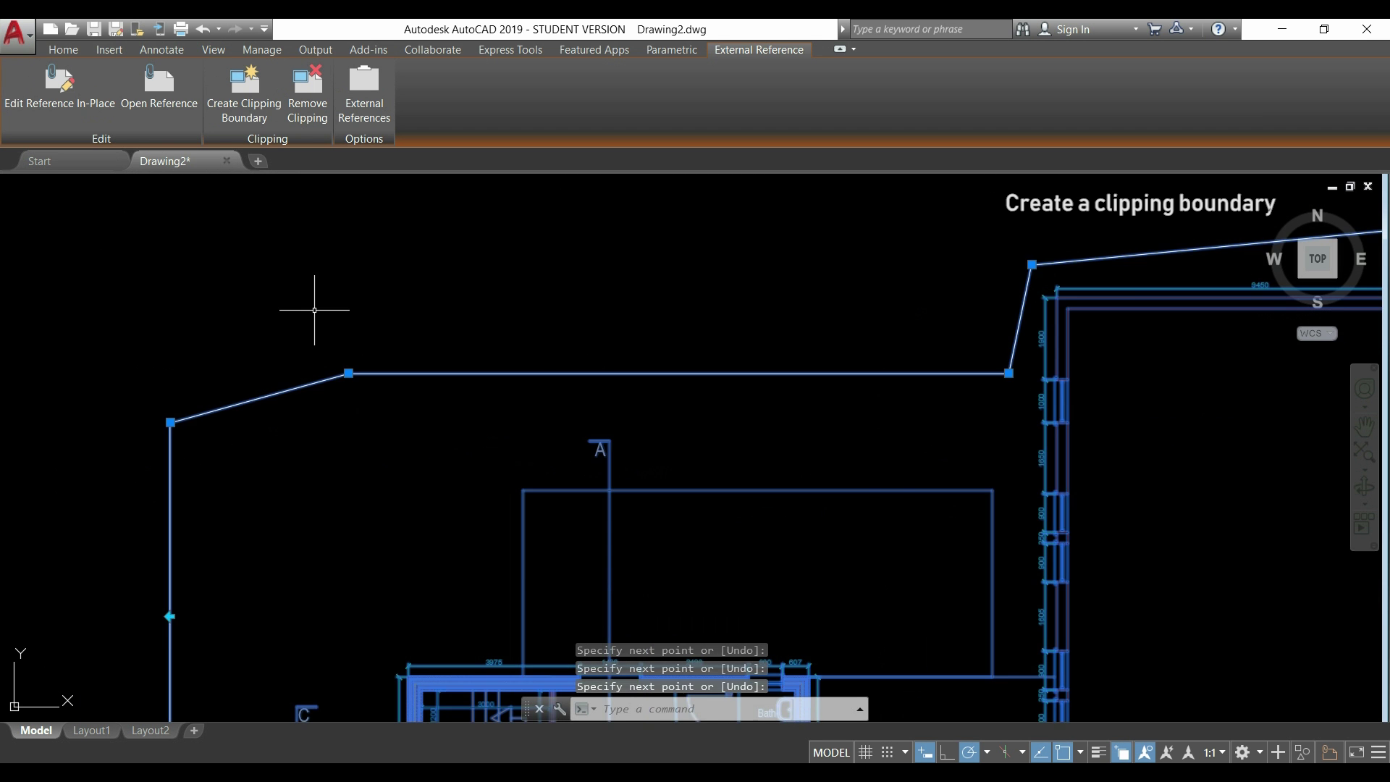
scroll(314, 310, "down", 3)
scroll(314, 309, "down", 8)
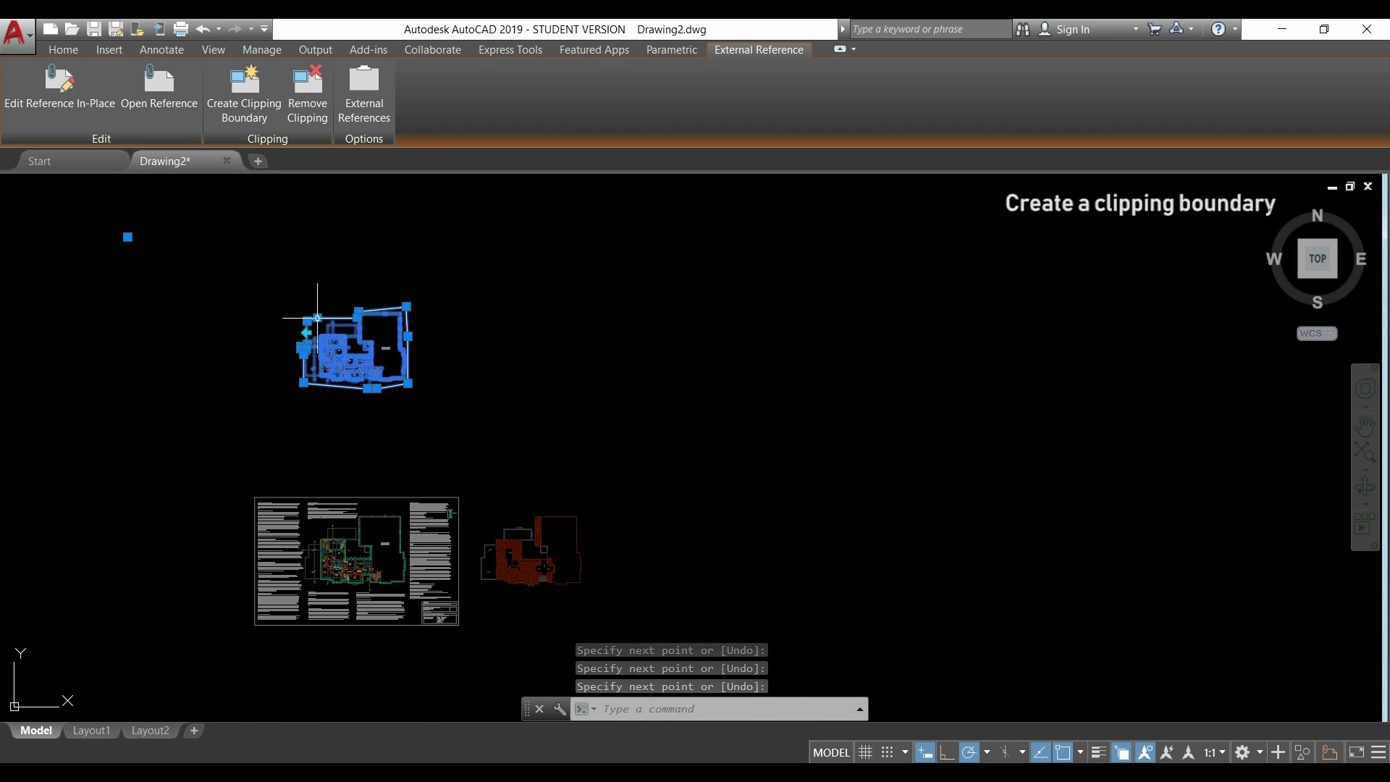
middle_click_drag(865, 562, 1057, 422)
key("Escape")
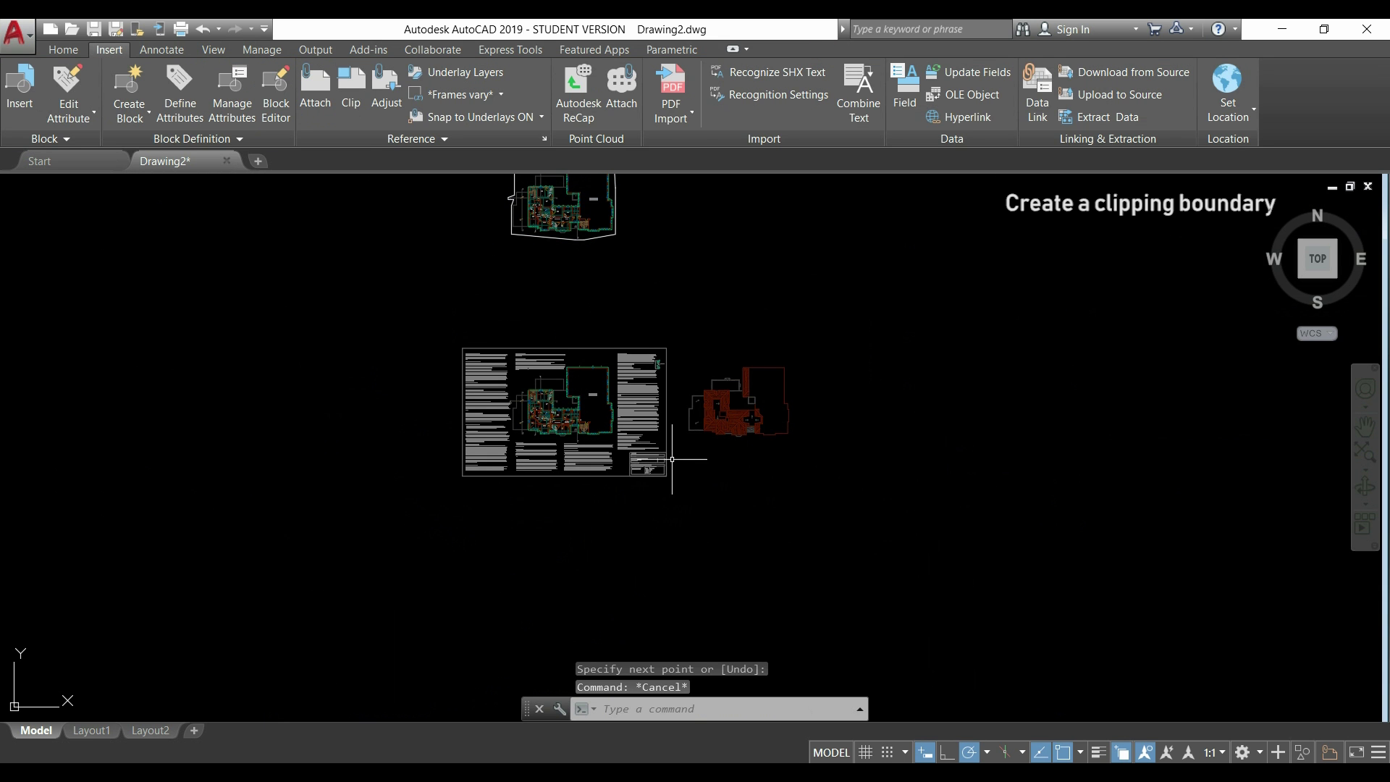
Step: Start XCLIP on the second-floor xref with a Polygonal boundary
left_click(664, 462)
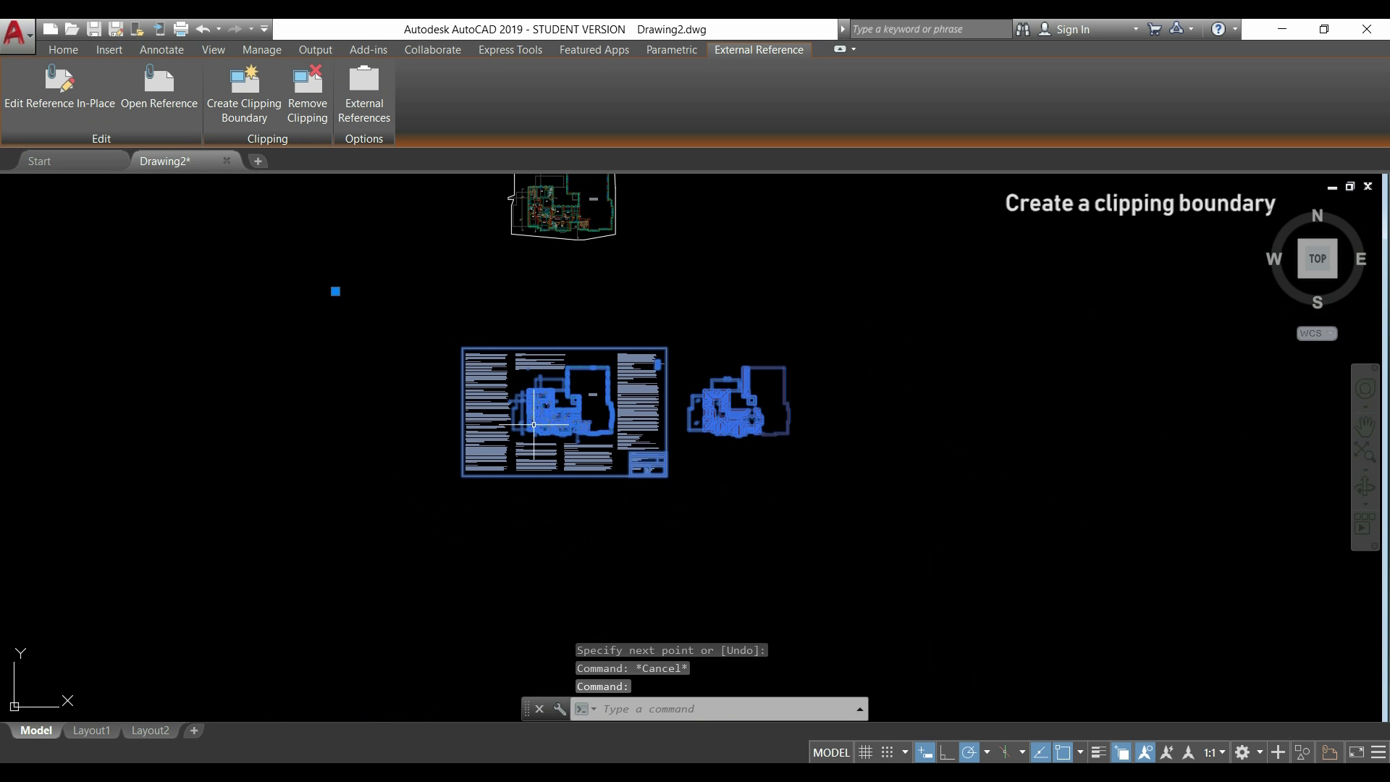
left_click(248, 89)
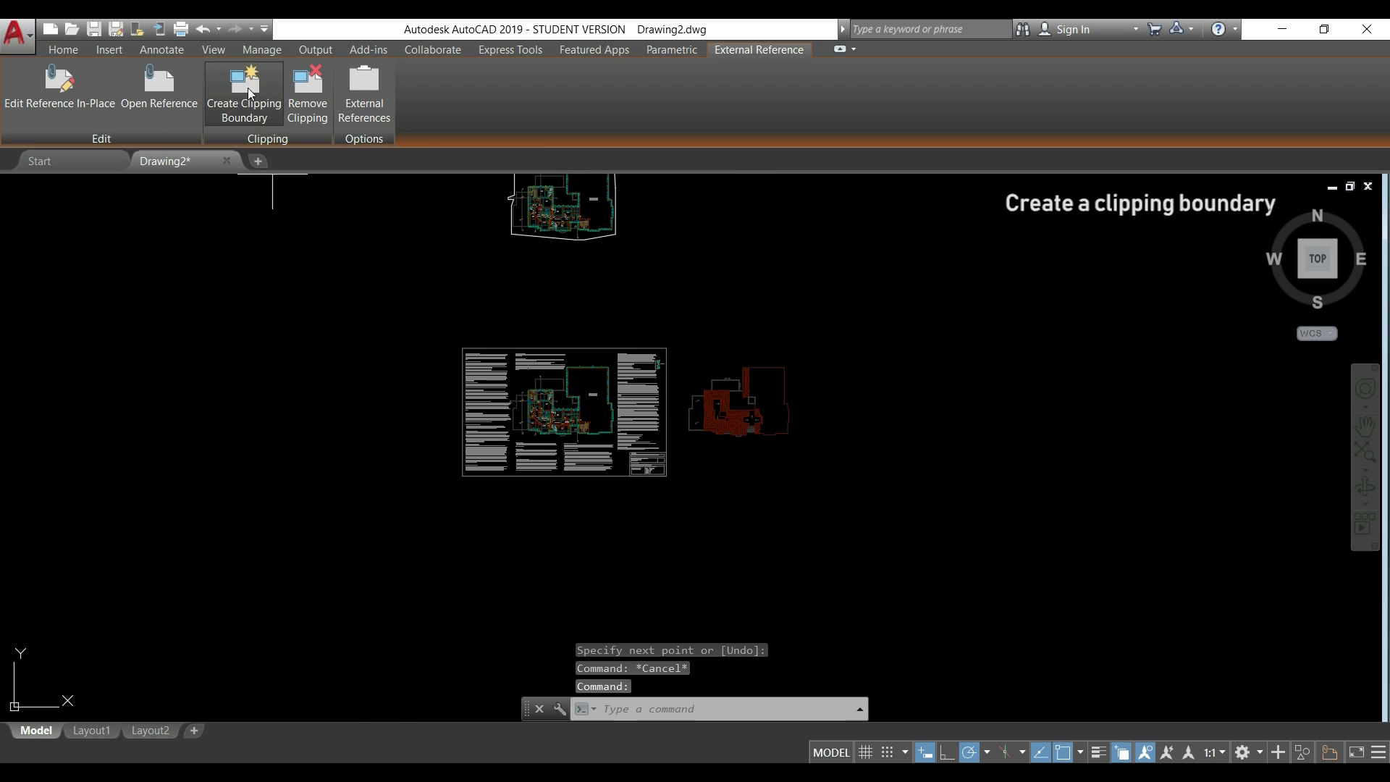
key("Down")
scroll(524, 384, "up", 4)
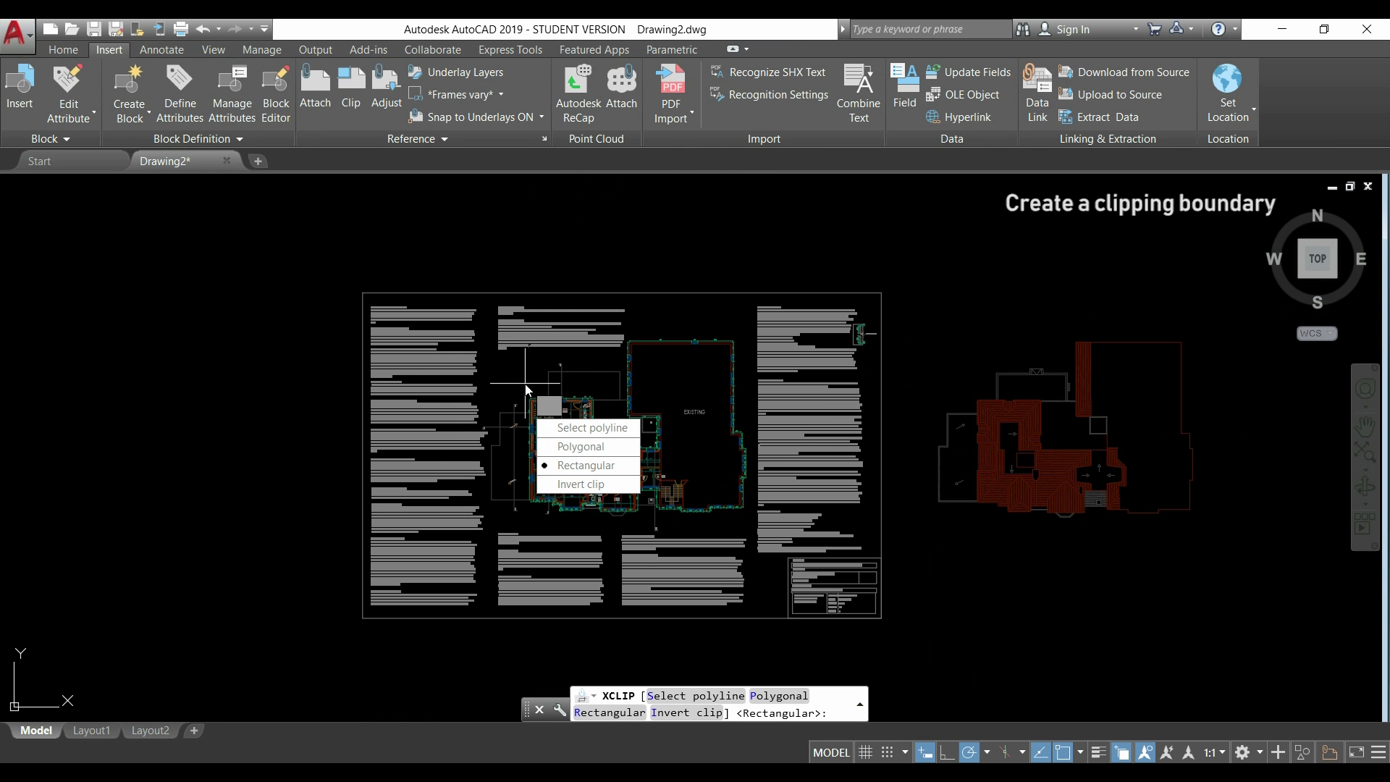
left_click(615, 448)
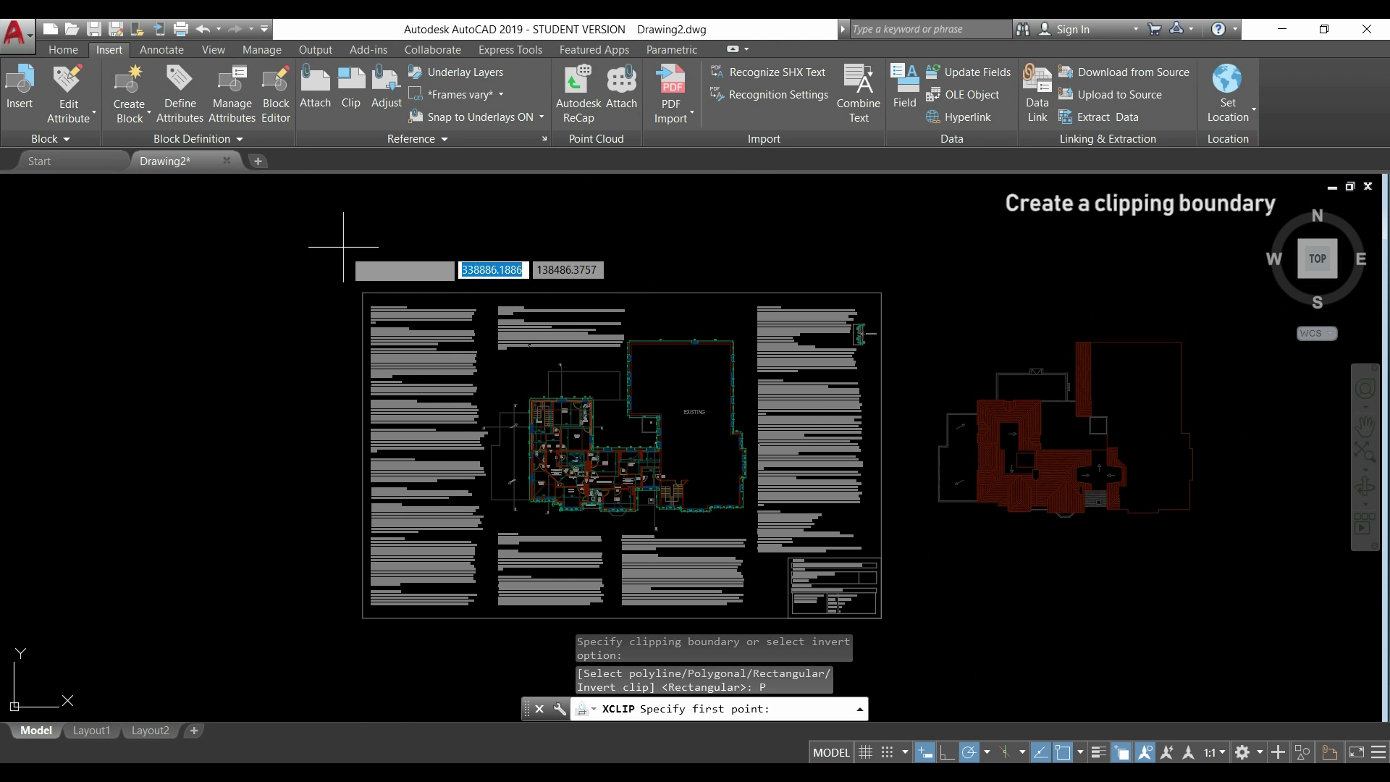
Step: Trace the polygon around the second-floor plan and apply the clip, hiding notes and title block
scroll(480, 391, "up", 8)
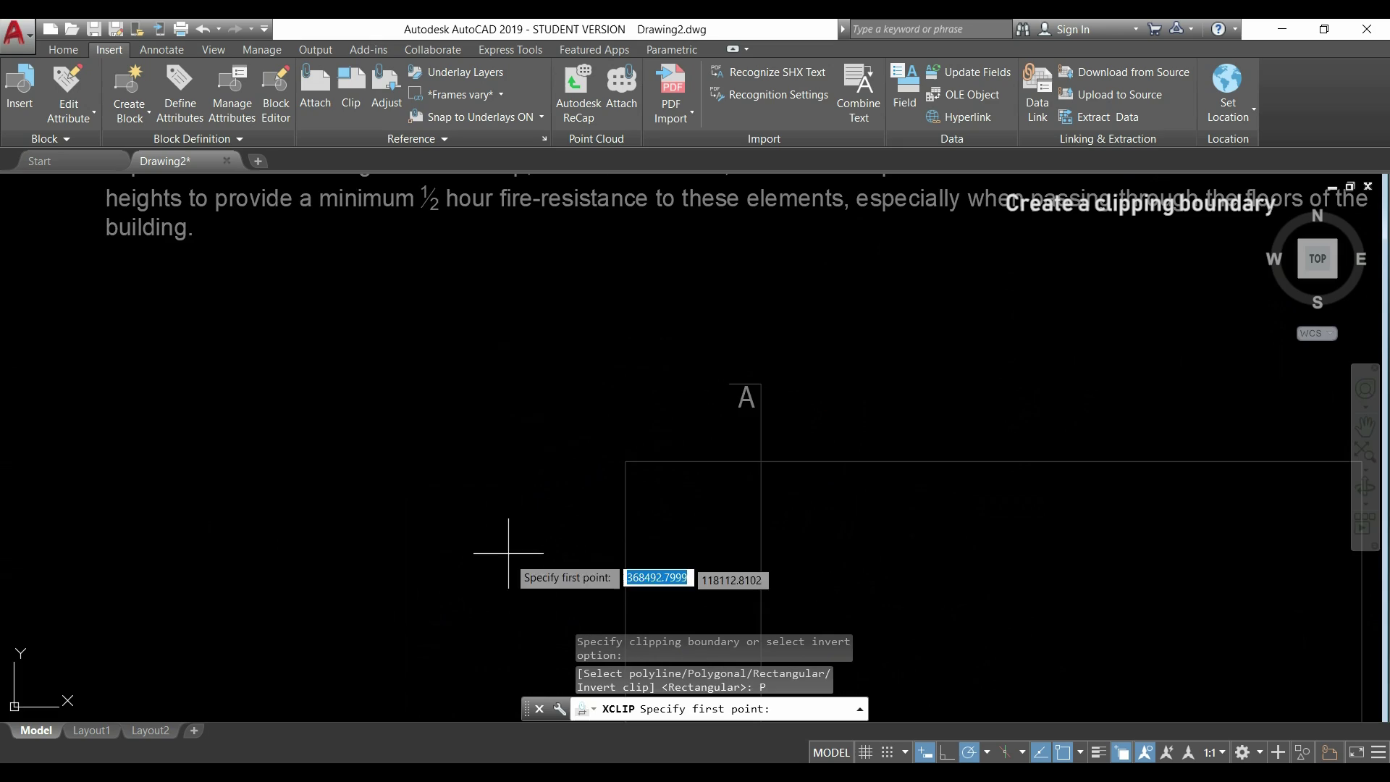
left_click(476, 296)
scroll(326, 467, "down", 4)
left_click(572, 224)
scroll(514, 413, "up", 8)
left_click(490, 331)
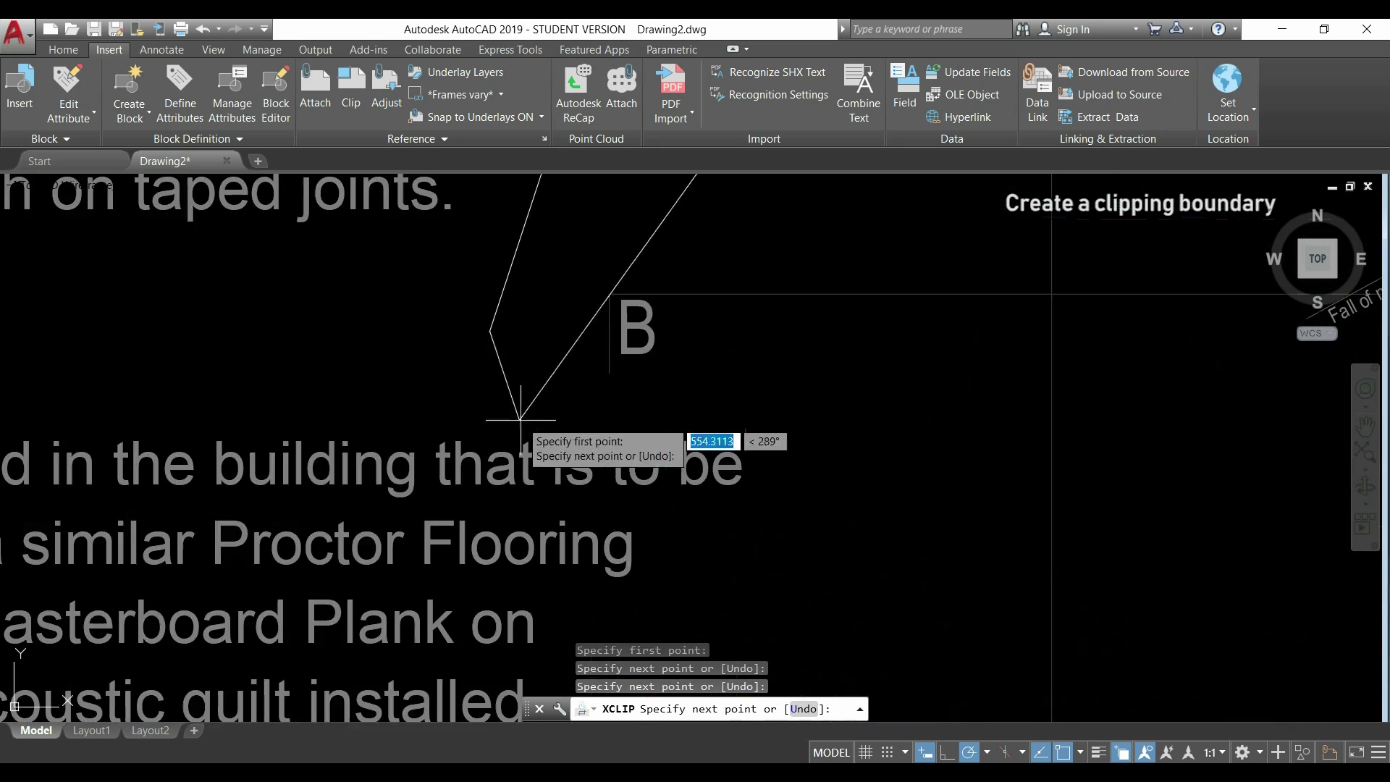
scroll(521, 419, "down", 5)
left_click(878, 653)
scroll(781, 582, "up", 3)
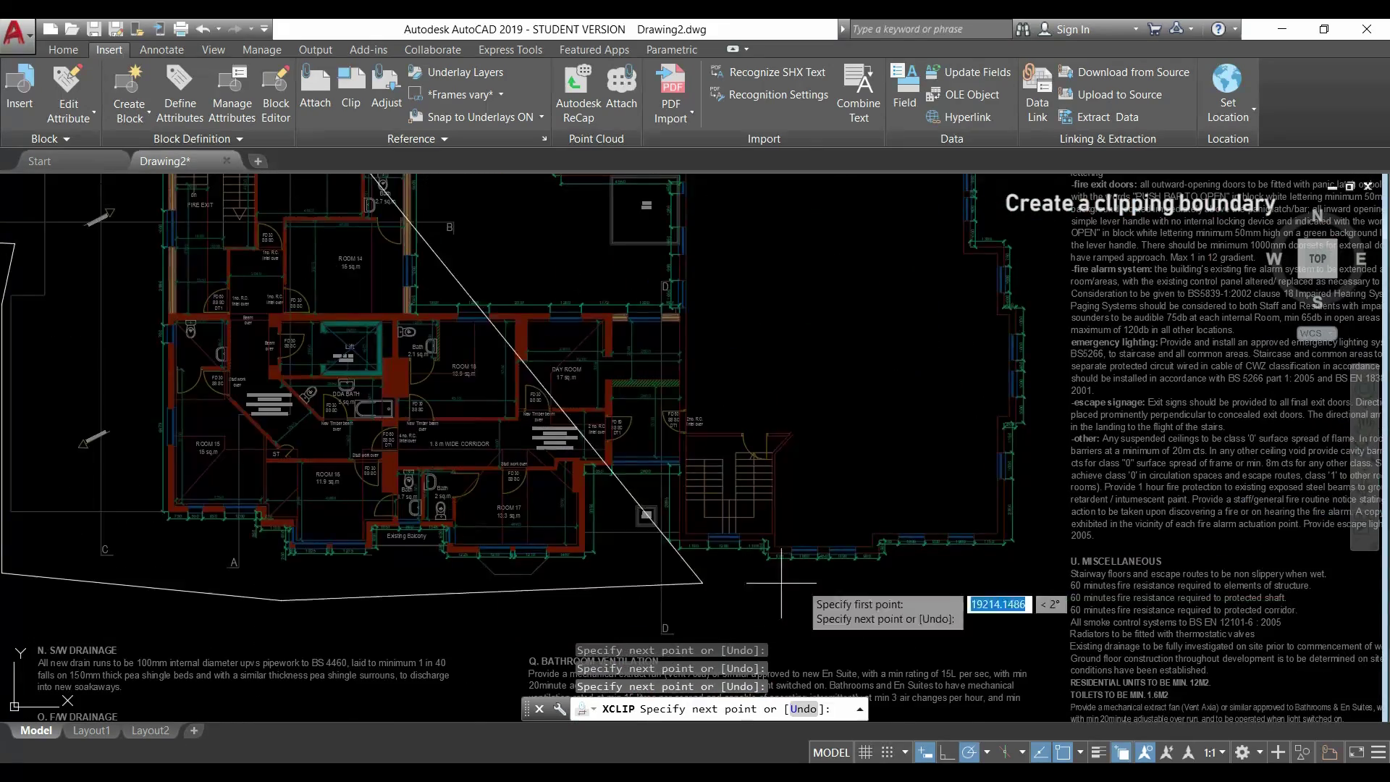
scroll(781, 582, "down", 4)
scroll(1082, 420, "up", 4)
middle_click_drag(931, 574, 900, 585)
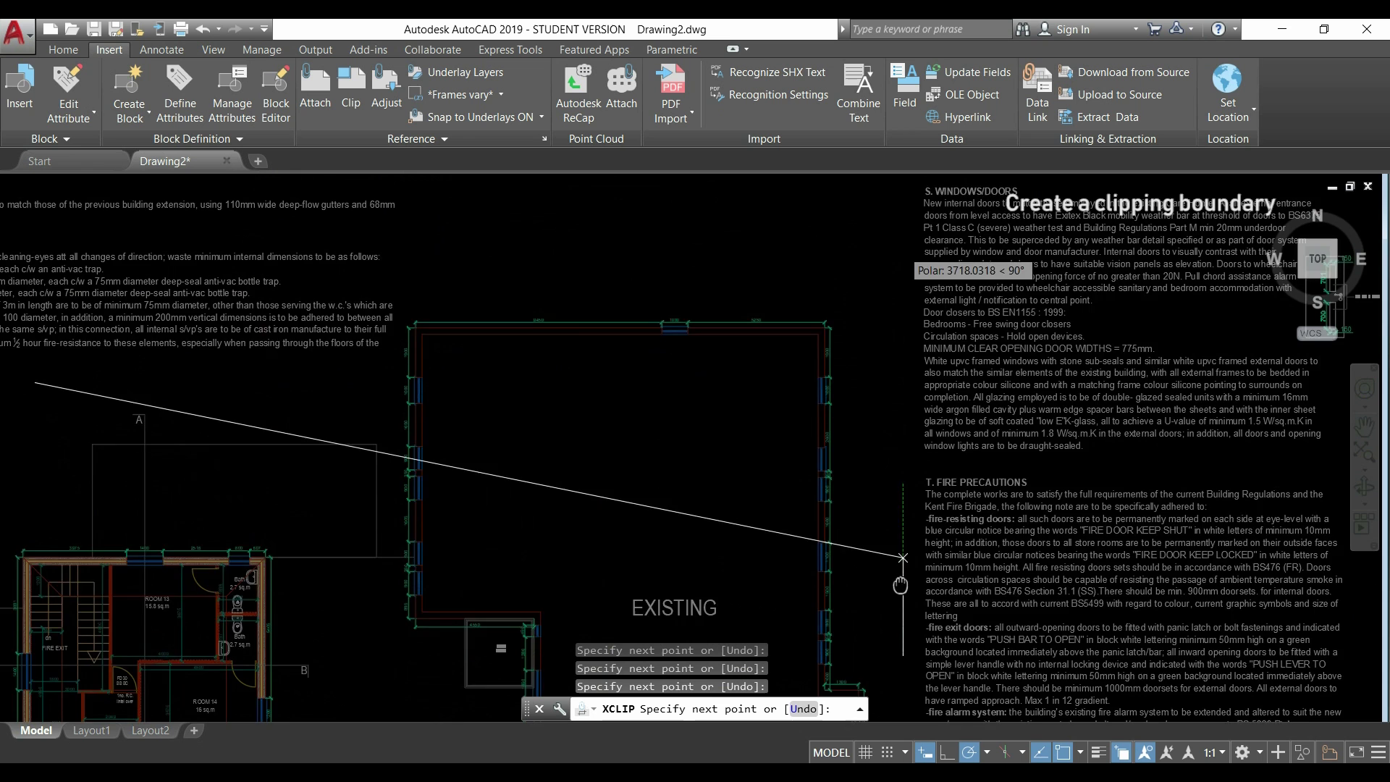
scroll(412, 265, "up", 5)
scroll(590, 440, "down", 3)
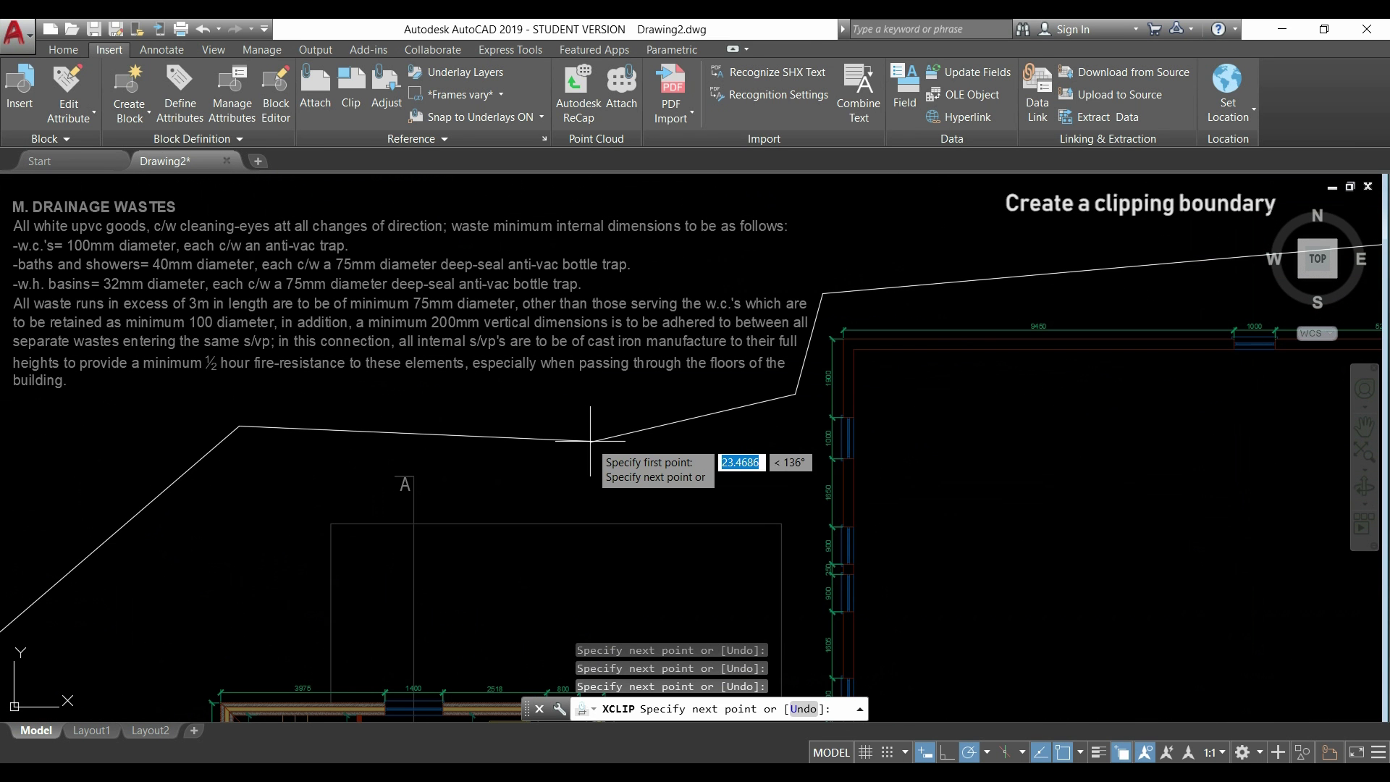
left_click(590, 439)
key("Return")
scroll(503, 317, "down", 5)
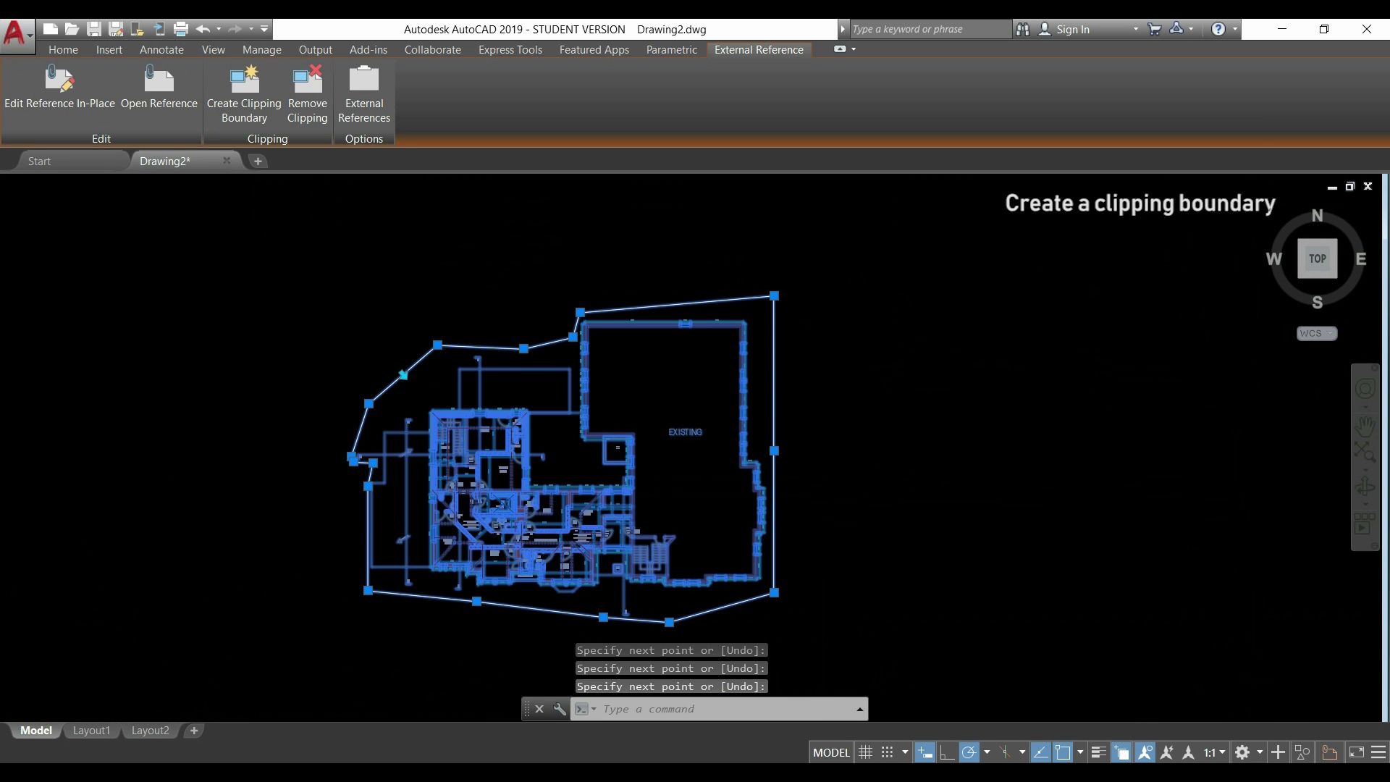
scroll(503, 316, "down", 5)
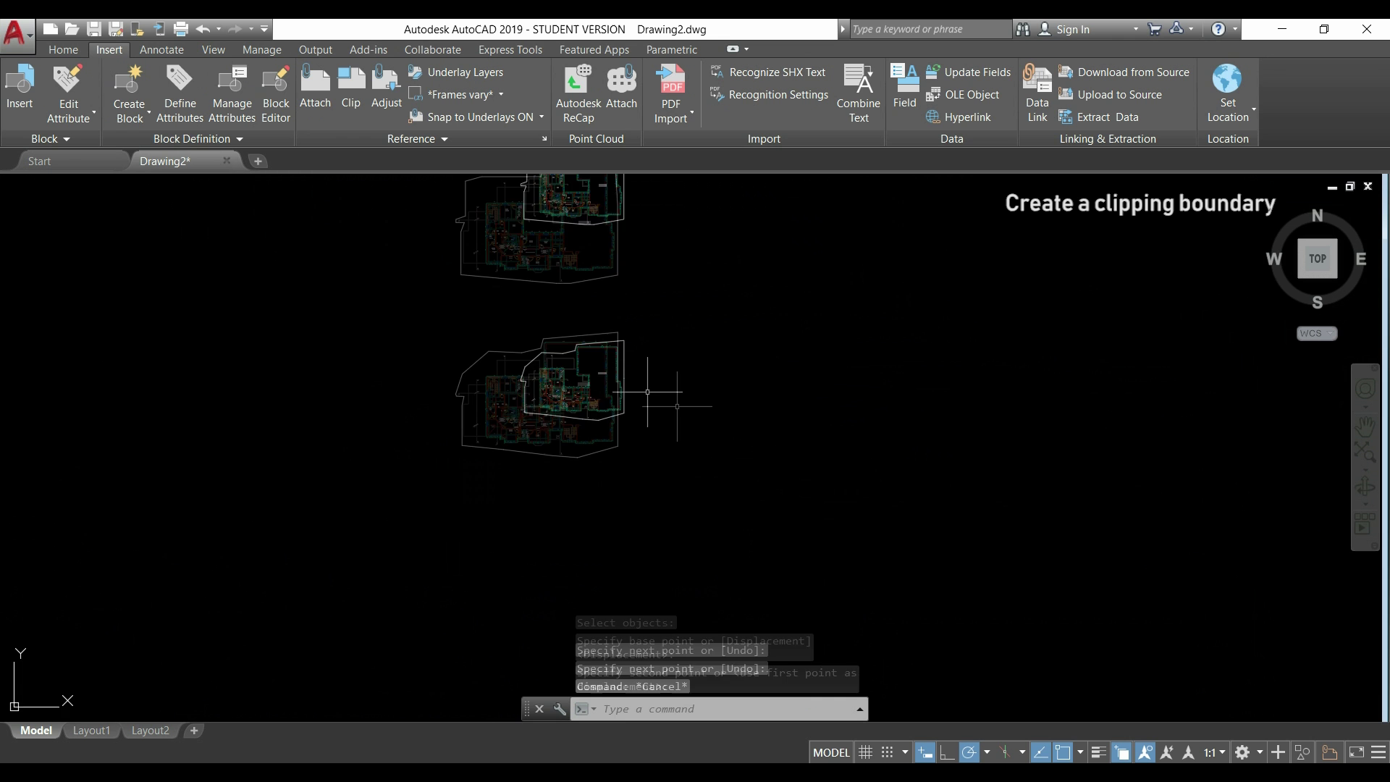
Step: Switch to Layout1 and pan and zoom inside its viewport until both clipped plans fit
middle_click_drag(685, 388, 794, 451)
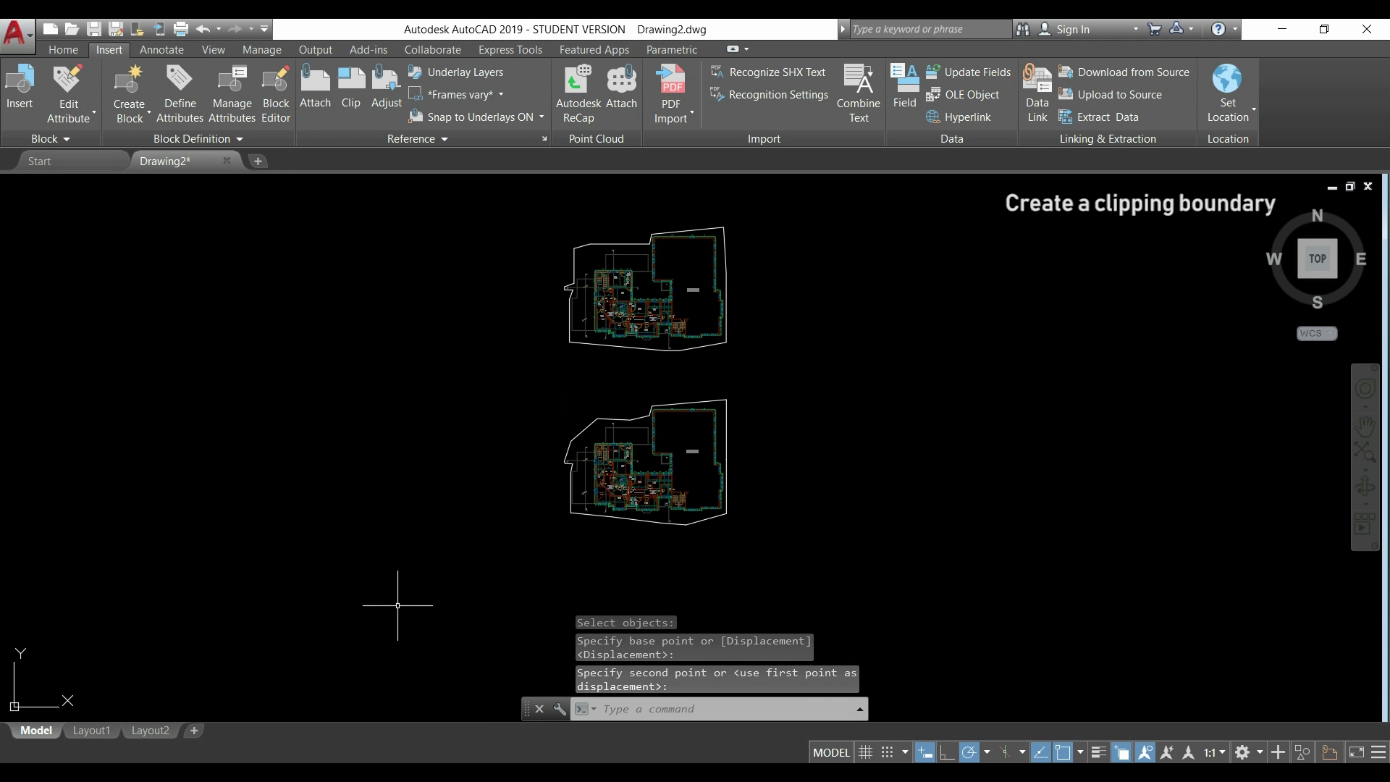
left_click(97, 729)
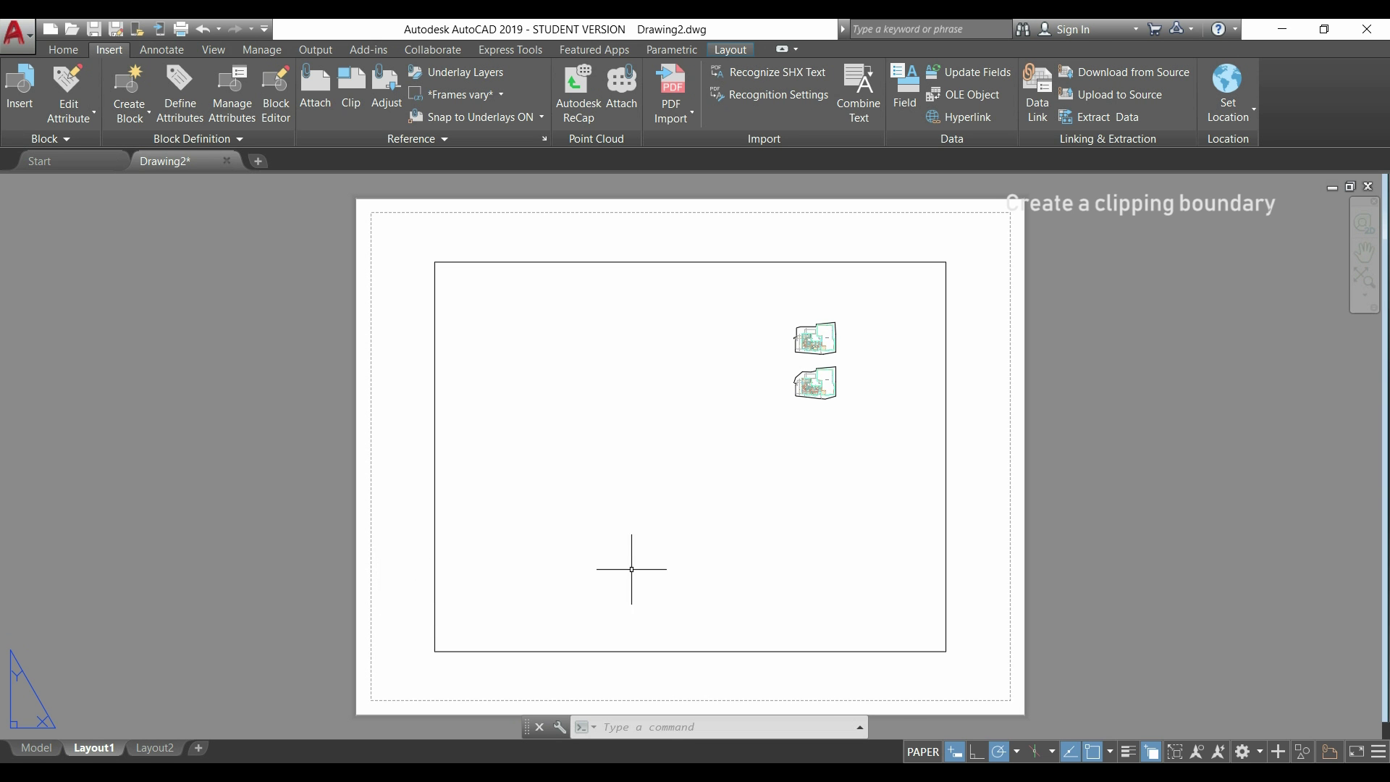
double_click(755, 513)
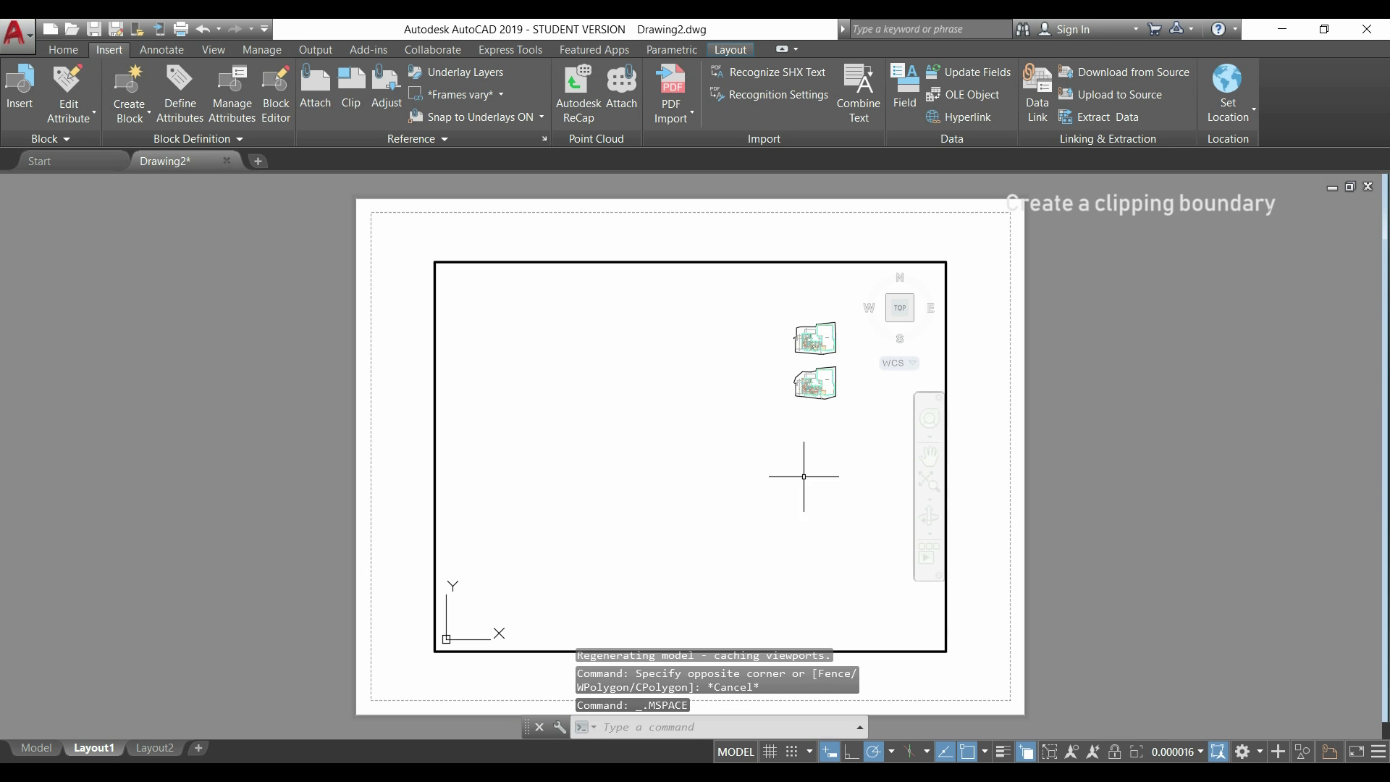
middle_click_drag(834, 456, 725, 534)
scroll(707, 459, "up", 6)
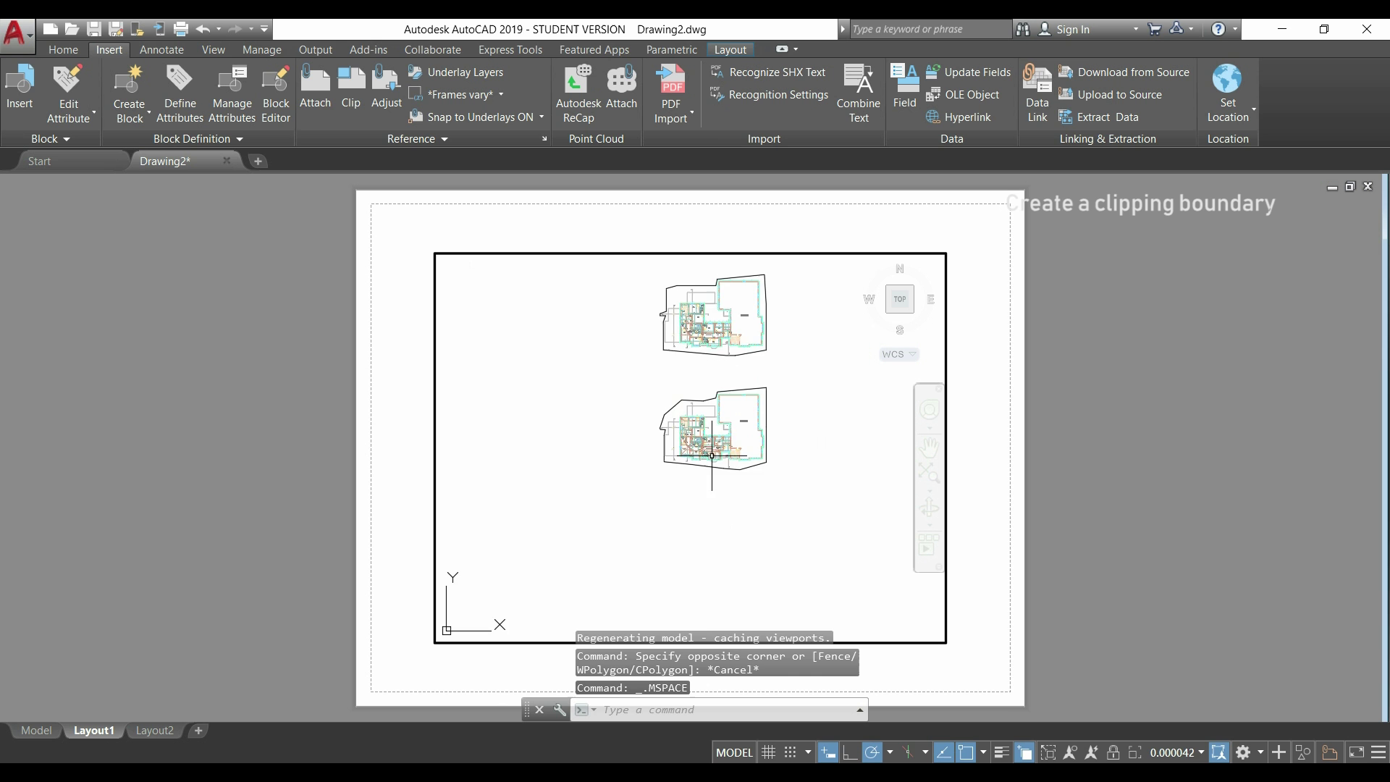
mouse_move(758, 414)
middle_mouse_down()
mouse_move(724, 546)
mouse_move(708, 549)
middle_mouse_up()
middle_click_drag(737, 462, 658, 453)
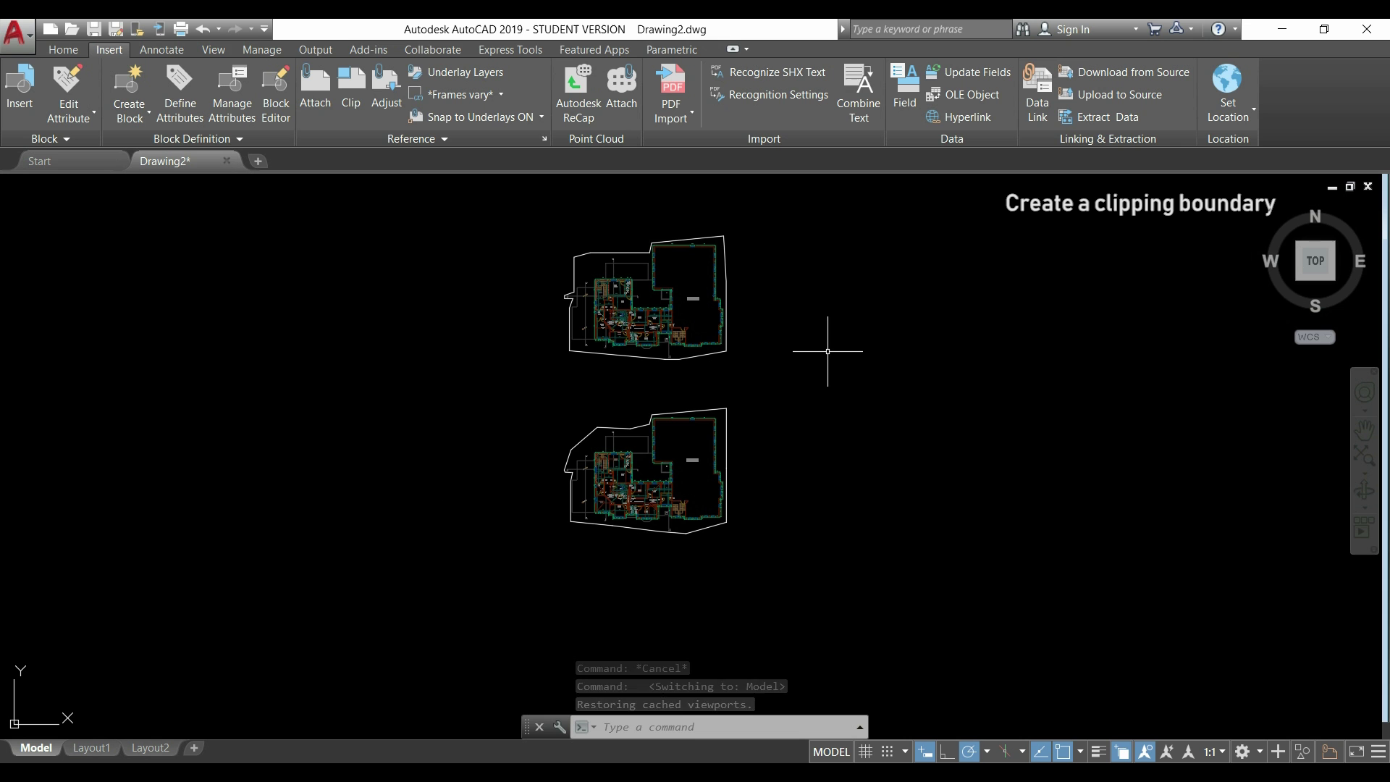
Step: Set XCLIPFRAME to 0 to hide the clip borders around both plans
type("X")
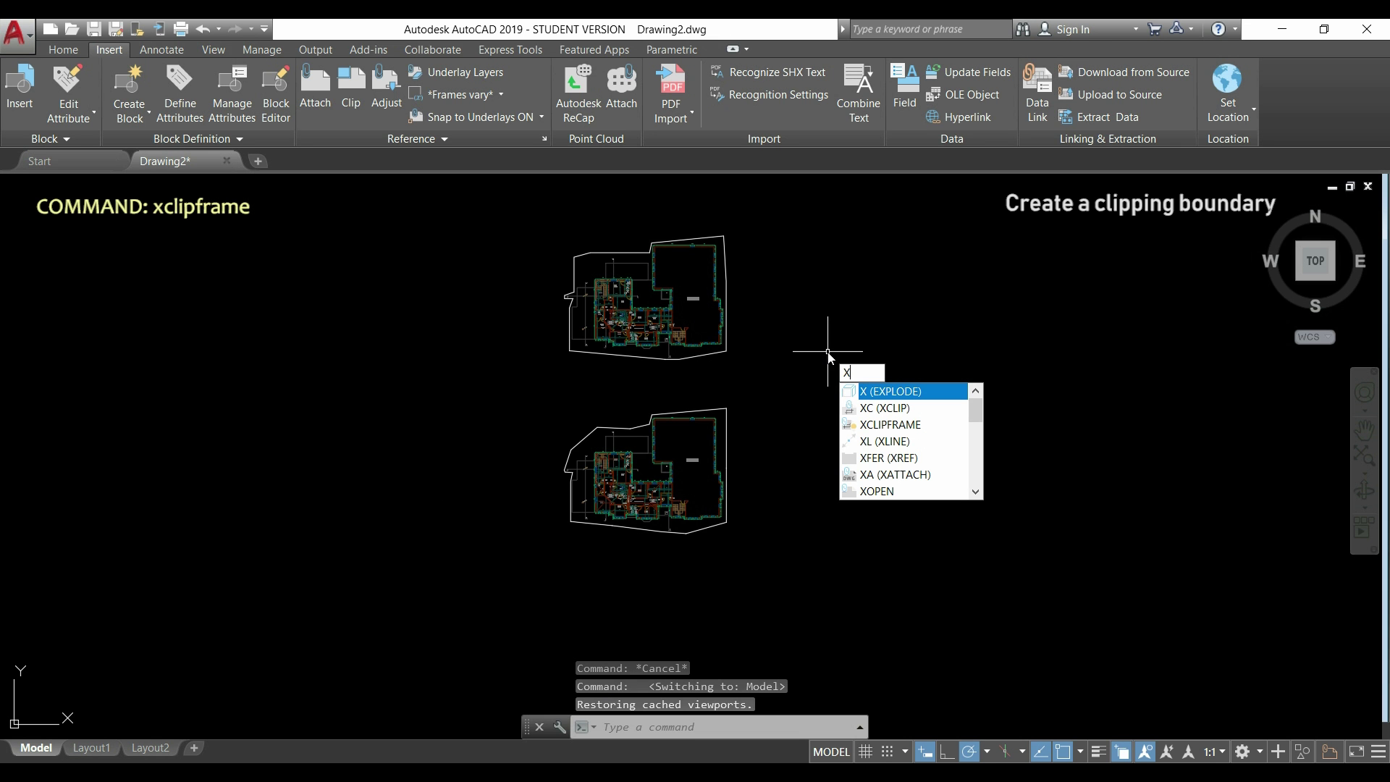
left_click(941, 426)
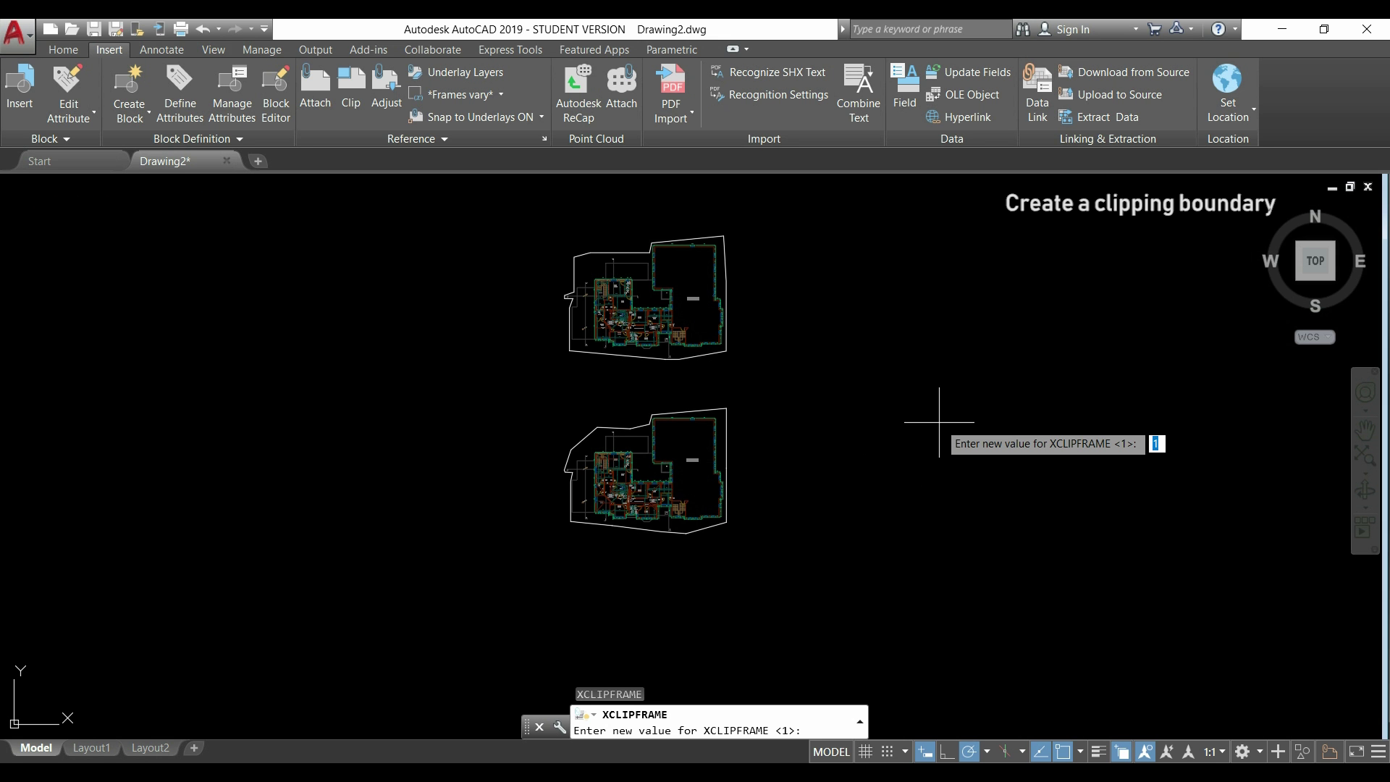
type("0")
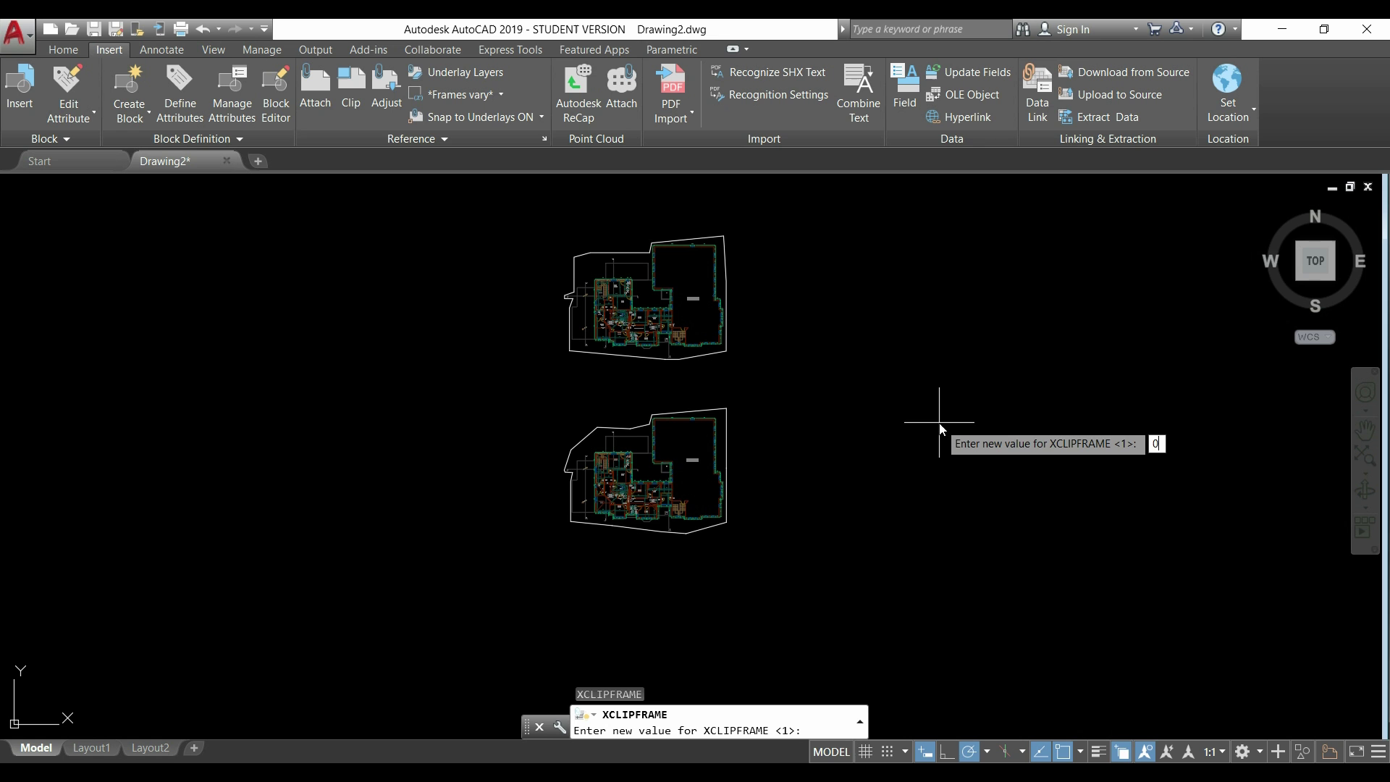
key("Return")
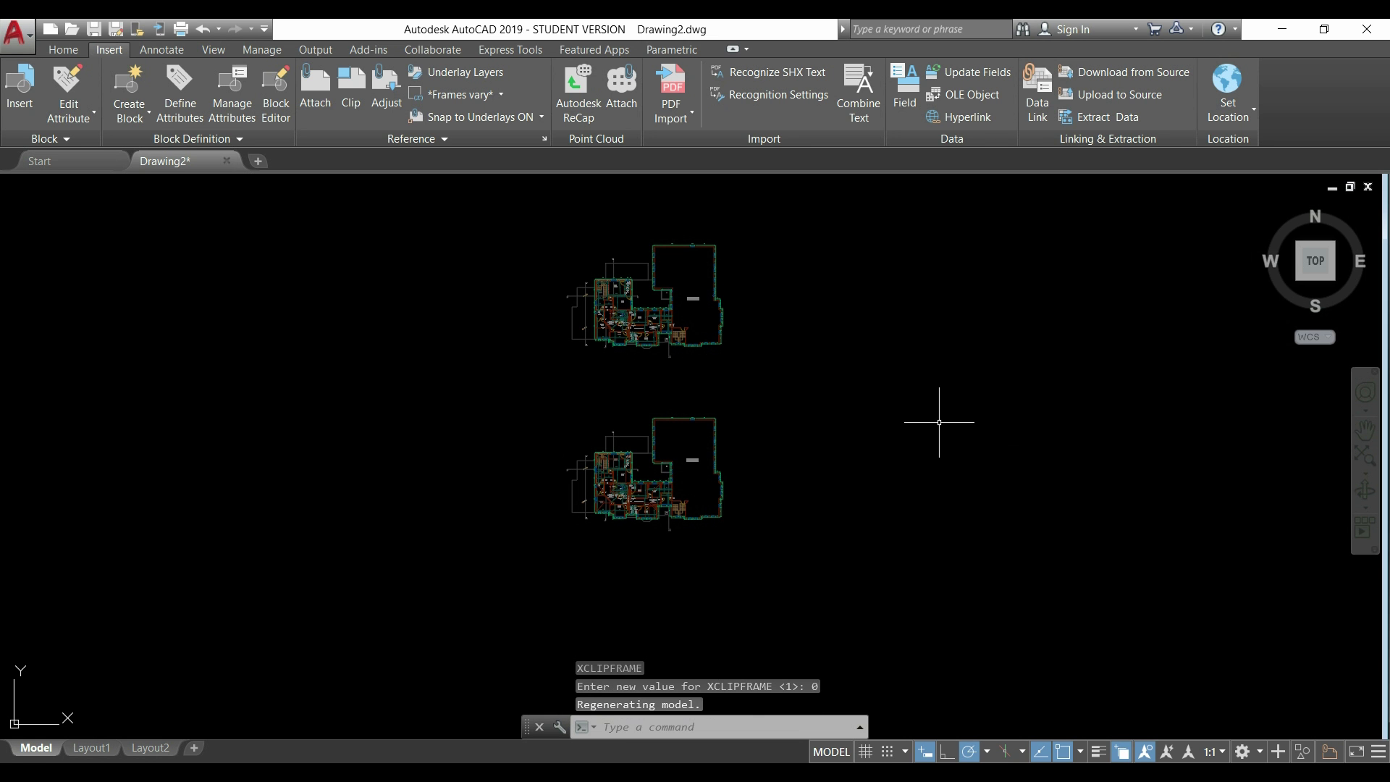